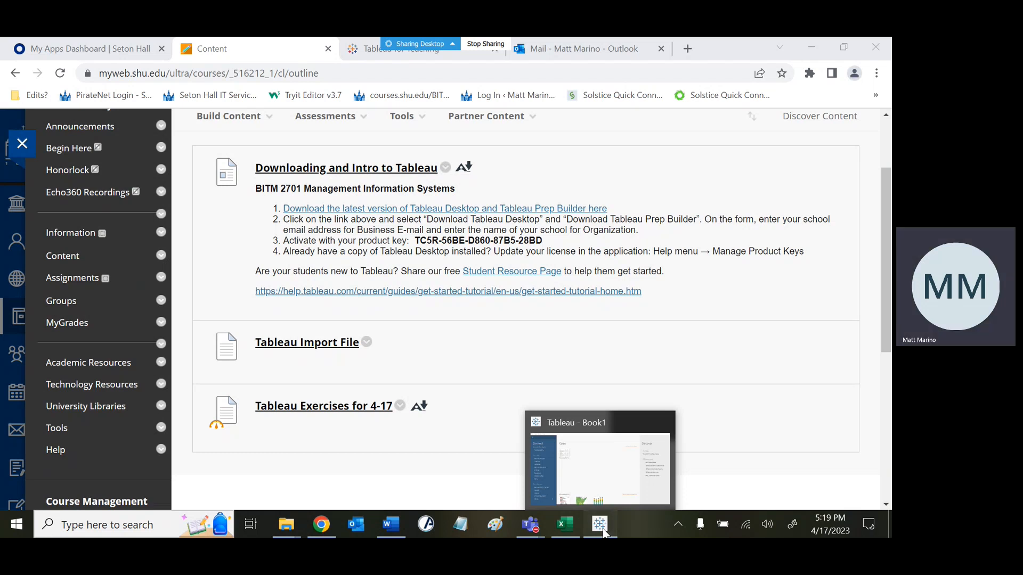
Step: Switch to Excel and examine the price, quantity and revenue columns of GBI_Dataset.xlsx
click(600, 524)
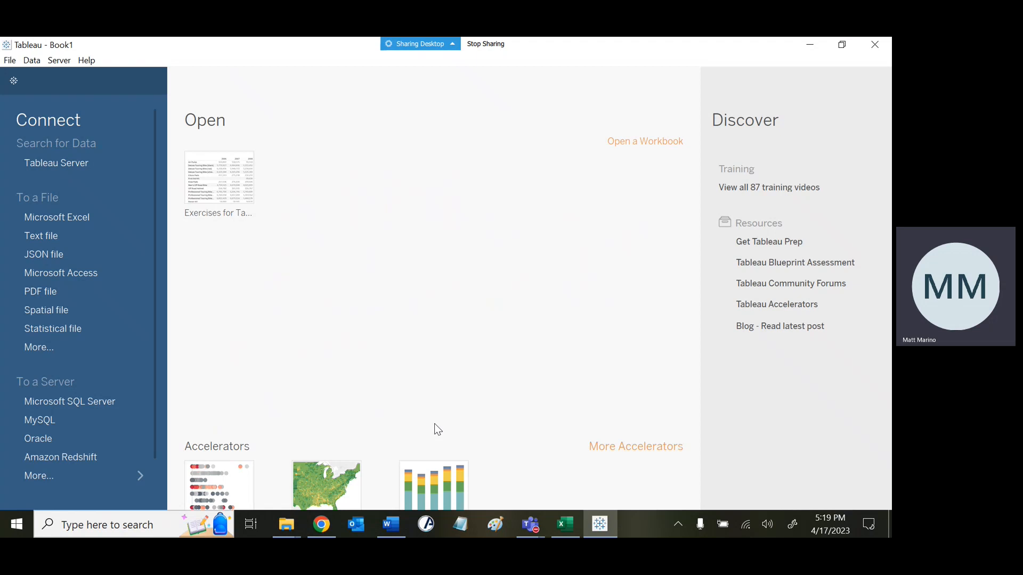
click(565, 526)
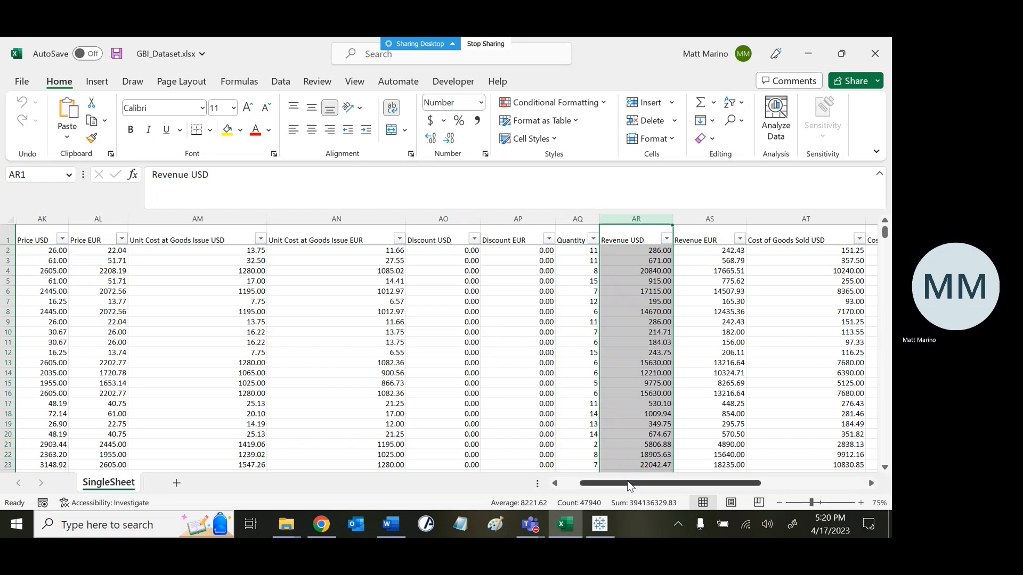
drag(630, 488, 595, 489)
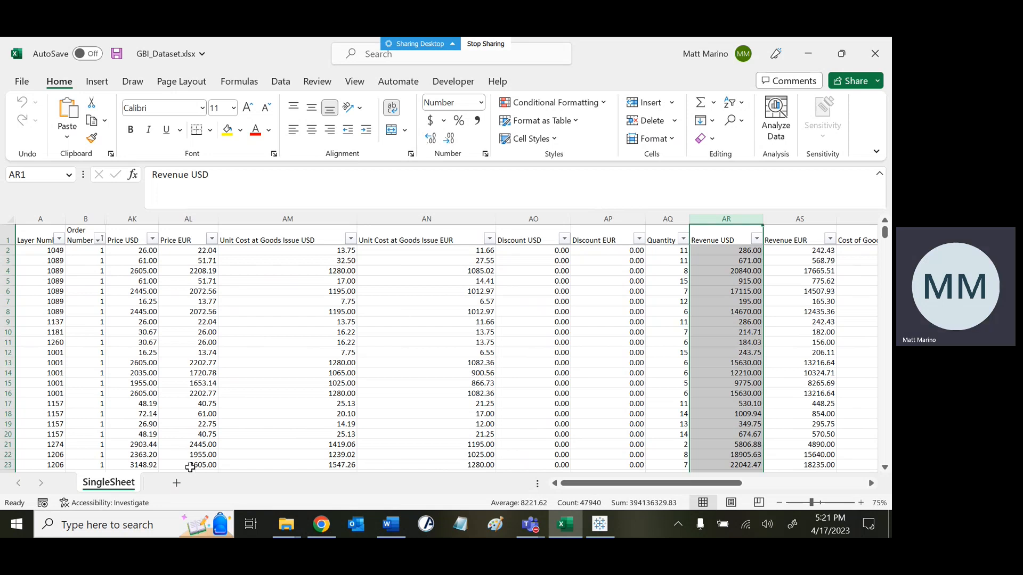
mouse_move(594, 533)
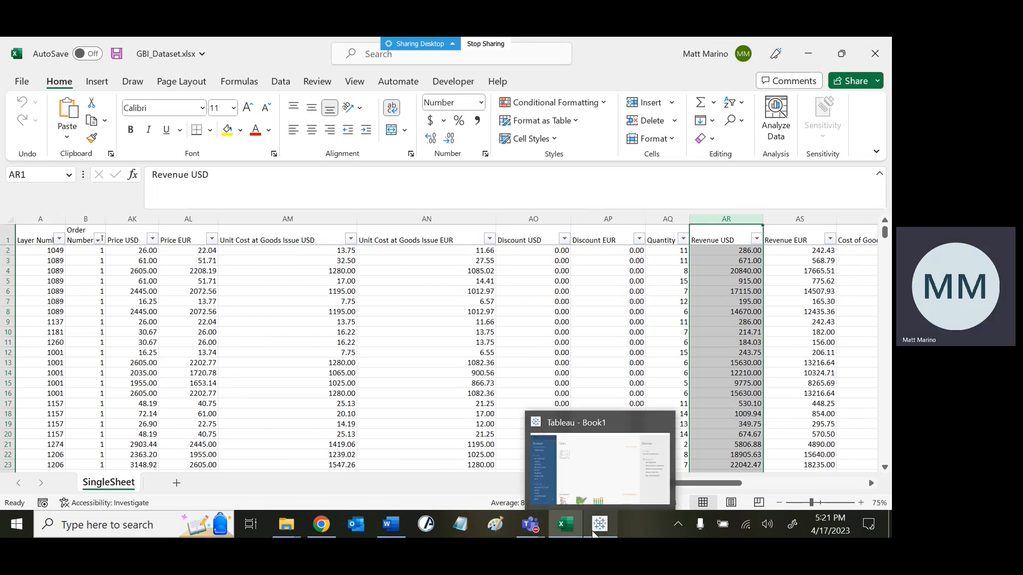
Step: Switch to Microsoft Teams and bring up its chat window in place of the meeting window
mouse_move(532, 530)
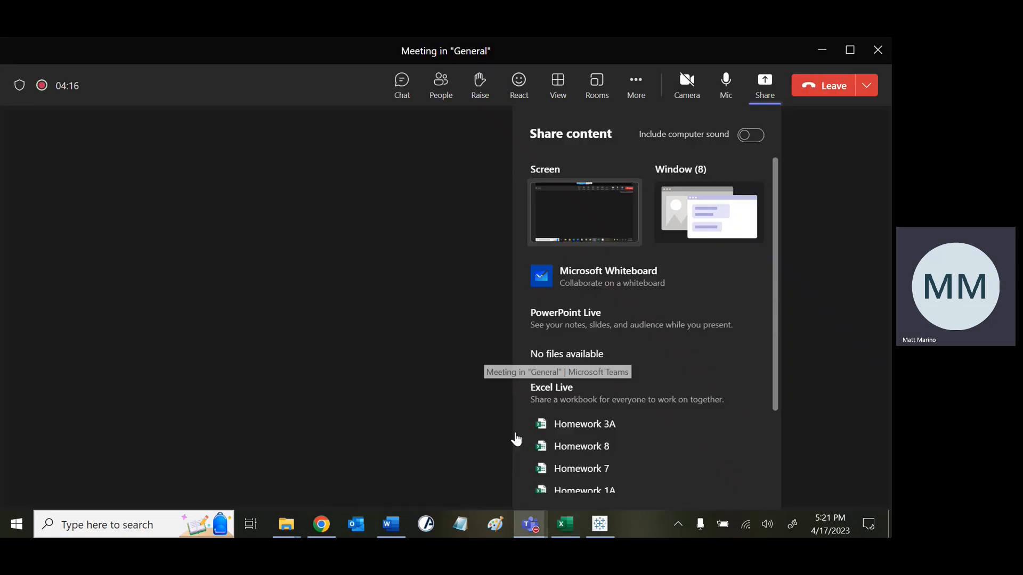
click(515, 432)
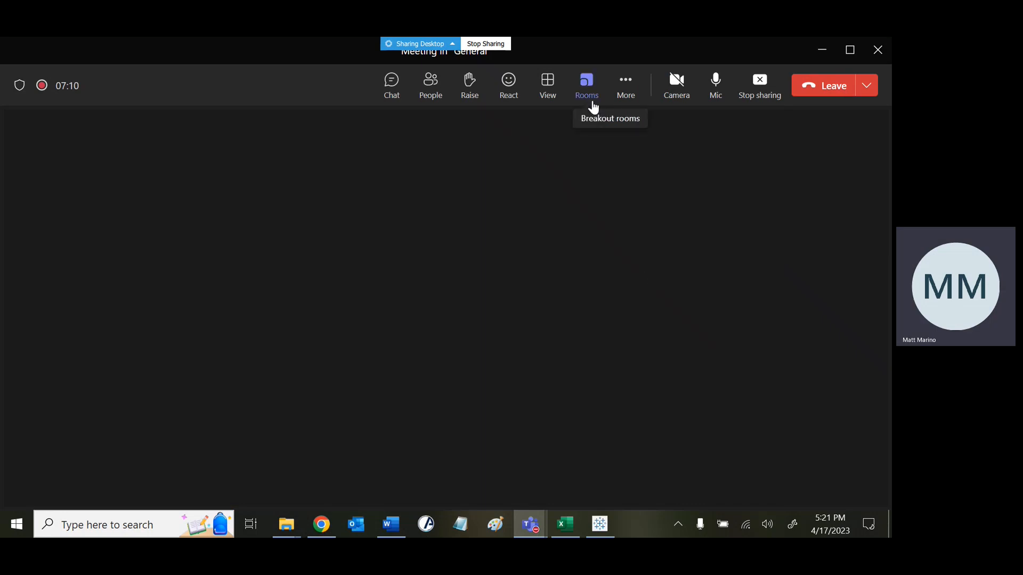
click(634, 101)
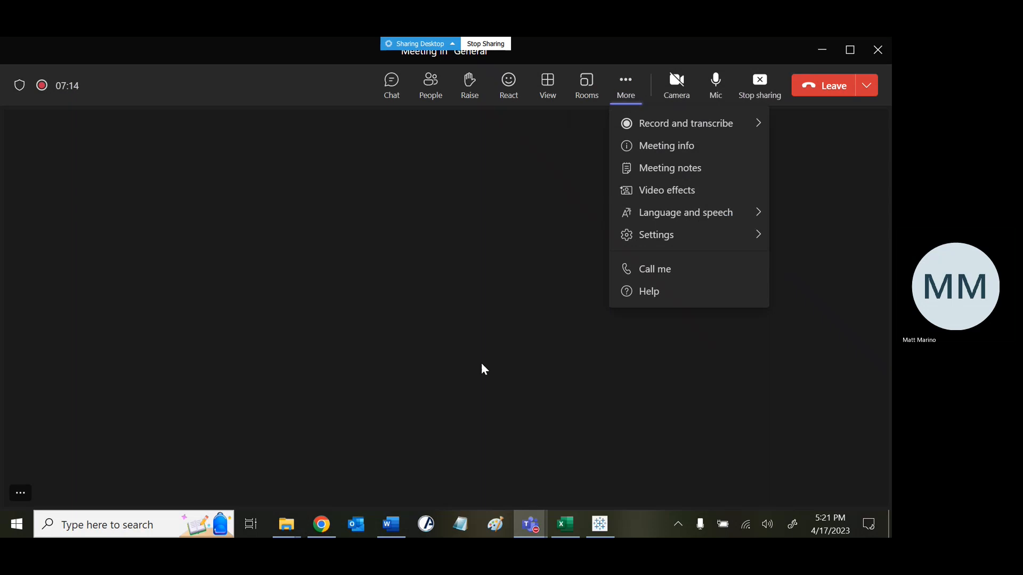
mouse_move(529, 526)
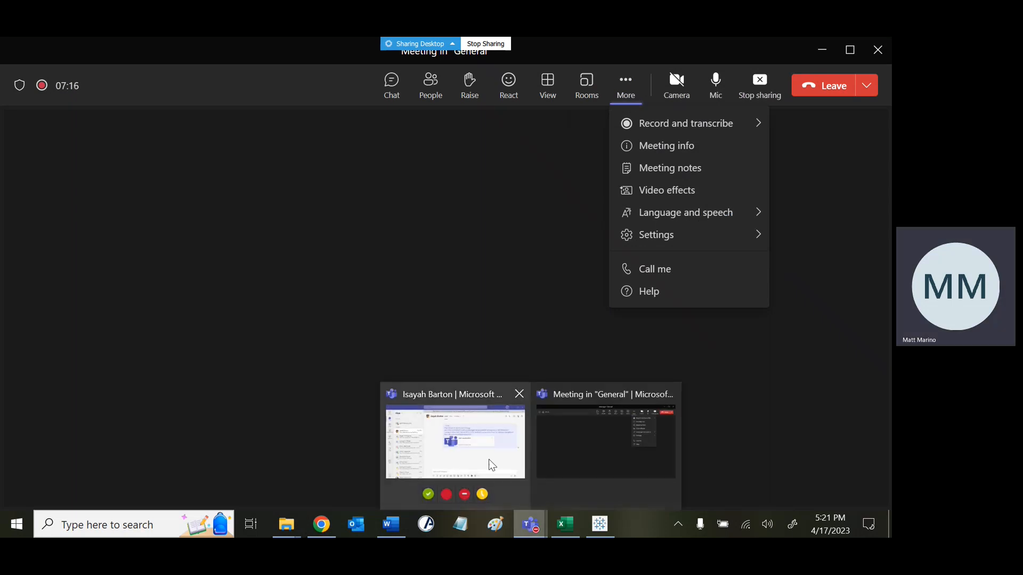
click(485, 455)
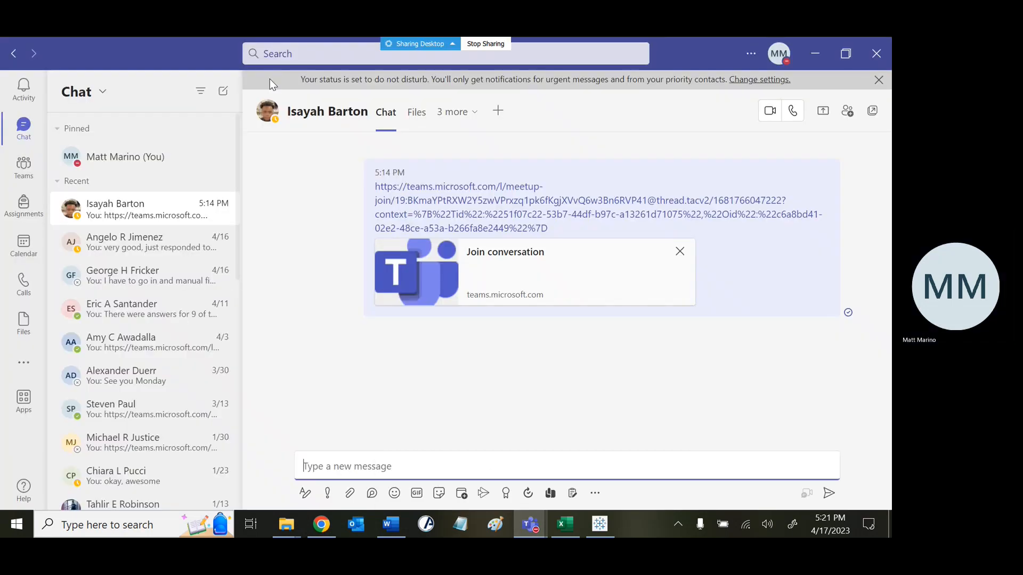
Step: Search Teams for the contact by first name, open a chat with them and send the copied meeting link
click(284, 52)
text(r)
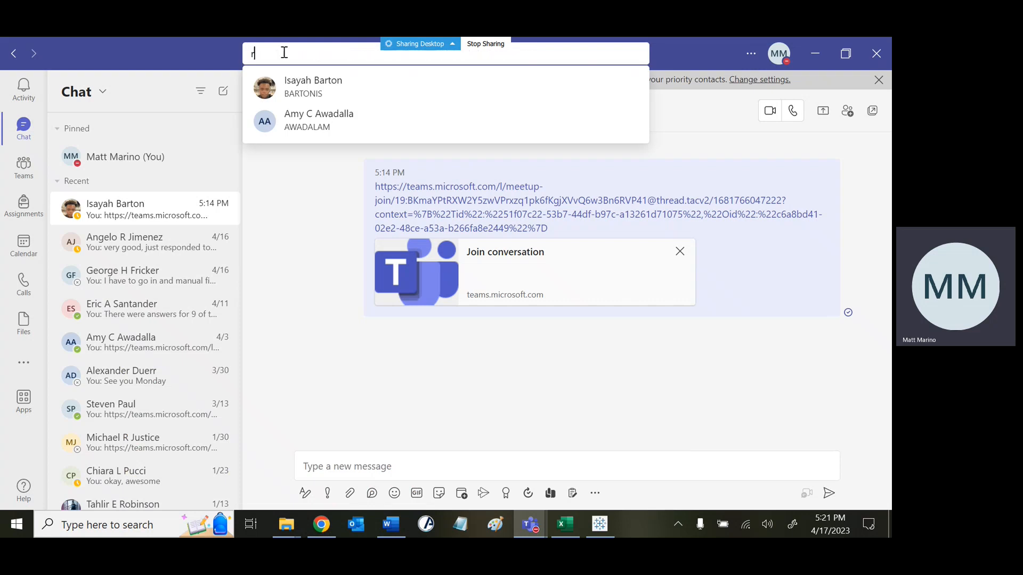
text(ohan)
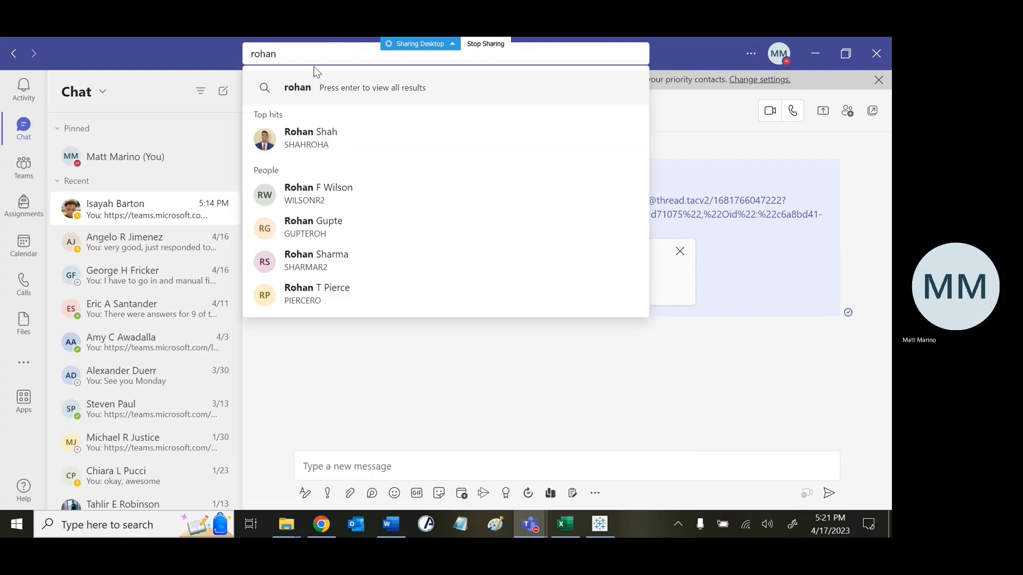
click(355, 139)
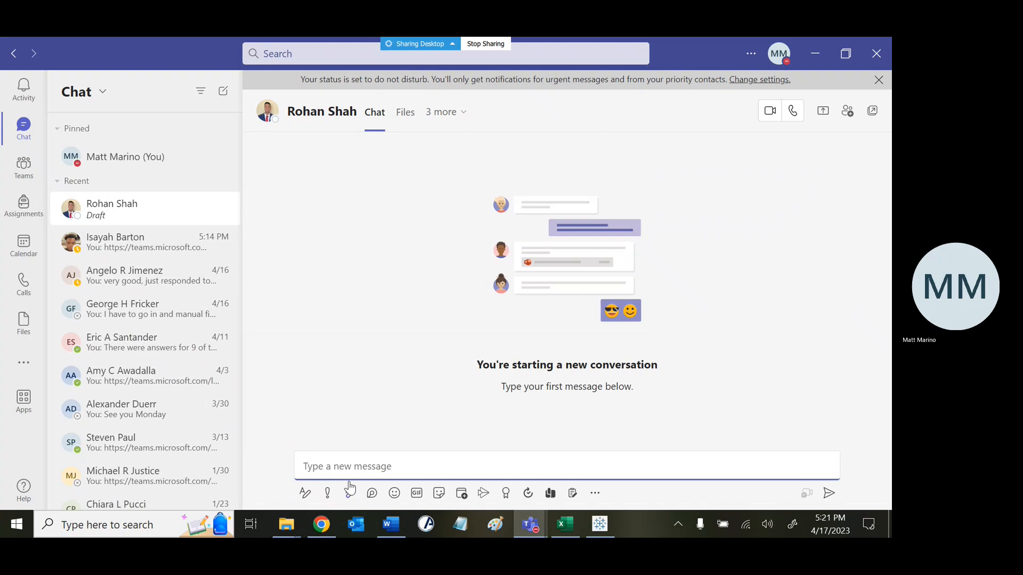
key(ctrl+v)
key(Return)
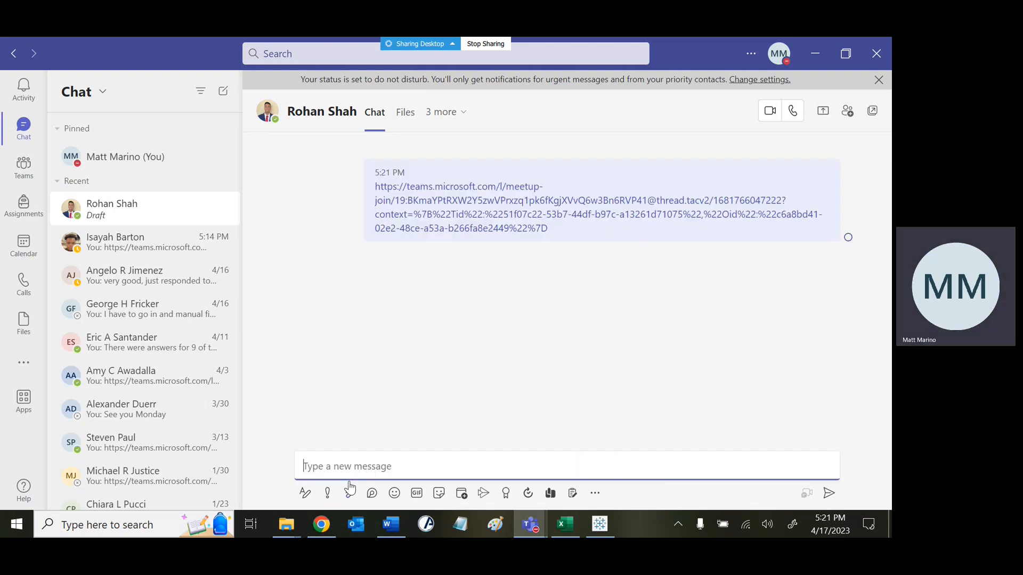
Step: Switch to the Word document Exercises for 4-17.docx and read the Report 2 task at its beginning
click(331, 526)
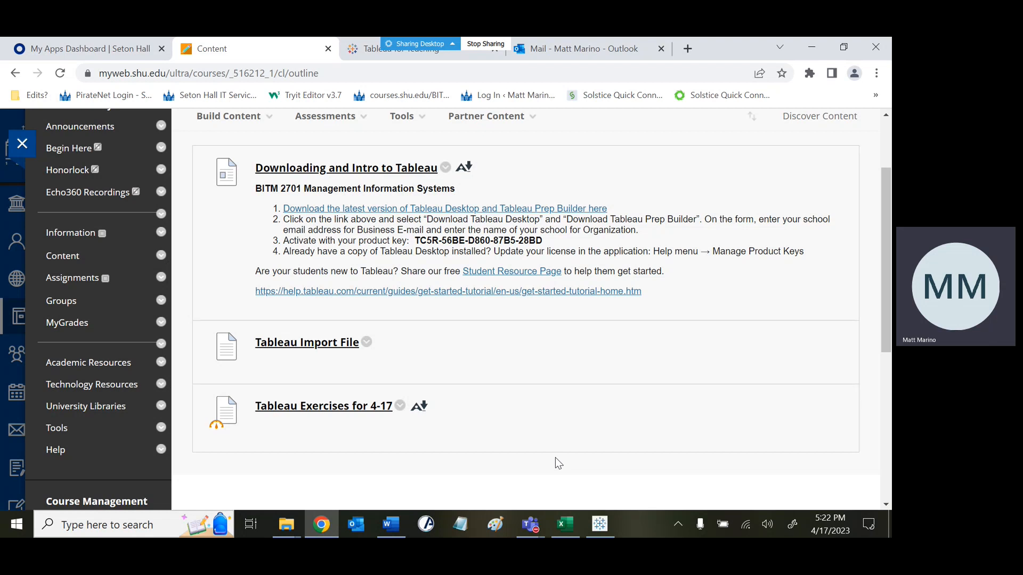
click(395, 525)
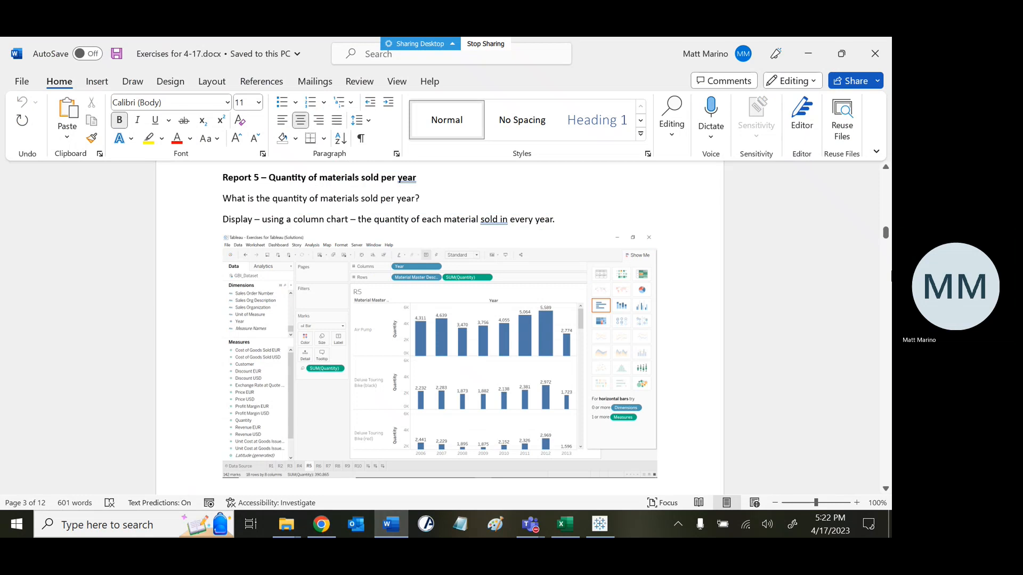
drag(886, 234, 885, 179)
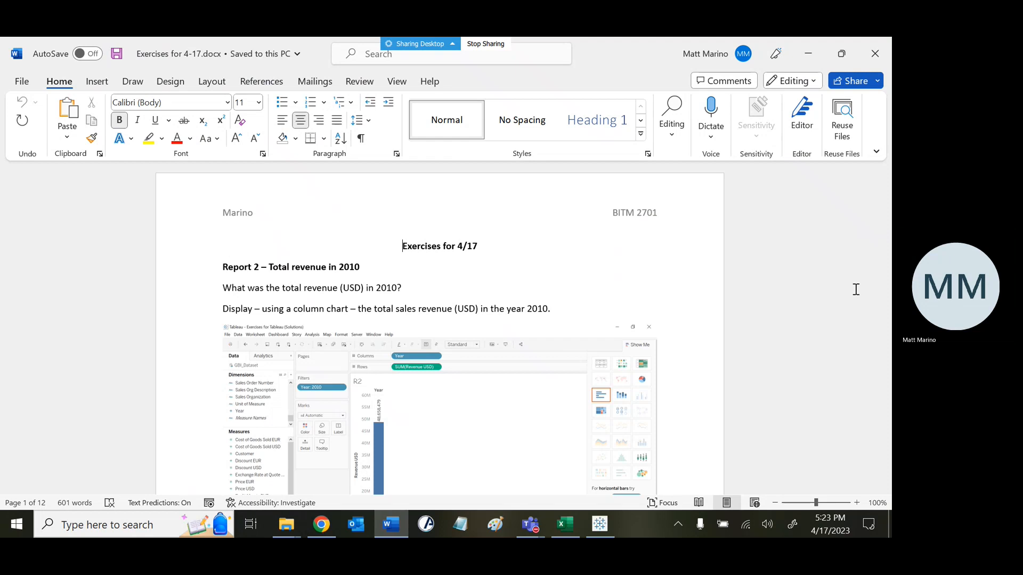
Step: Switch to Tableau and connect to the Microsoft Excel file GBI_Dataset.xlsx in the Tableau folder
click(595, 526)
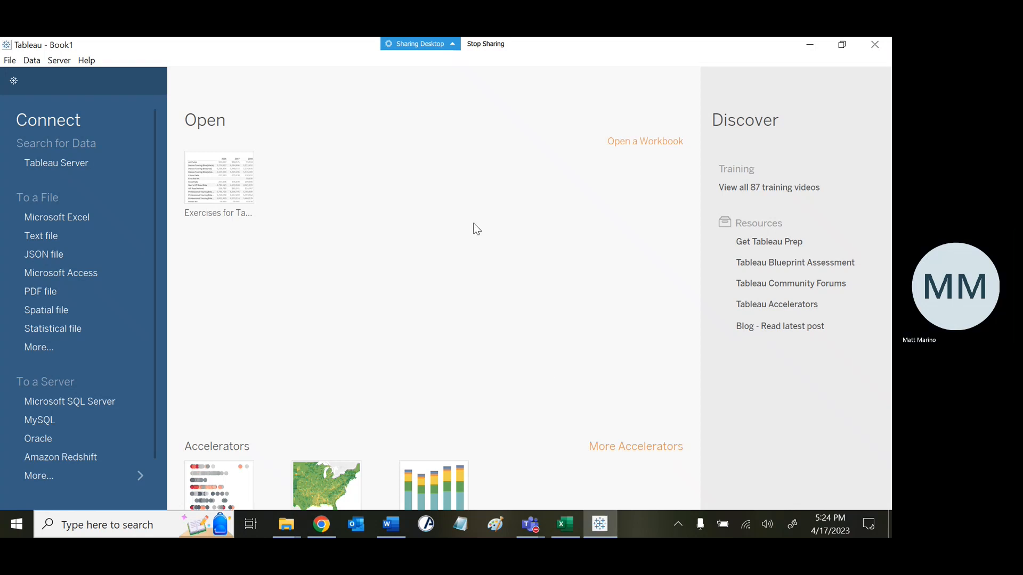
click(78, 218)
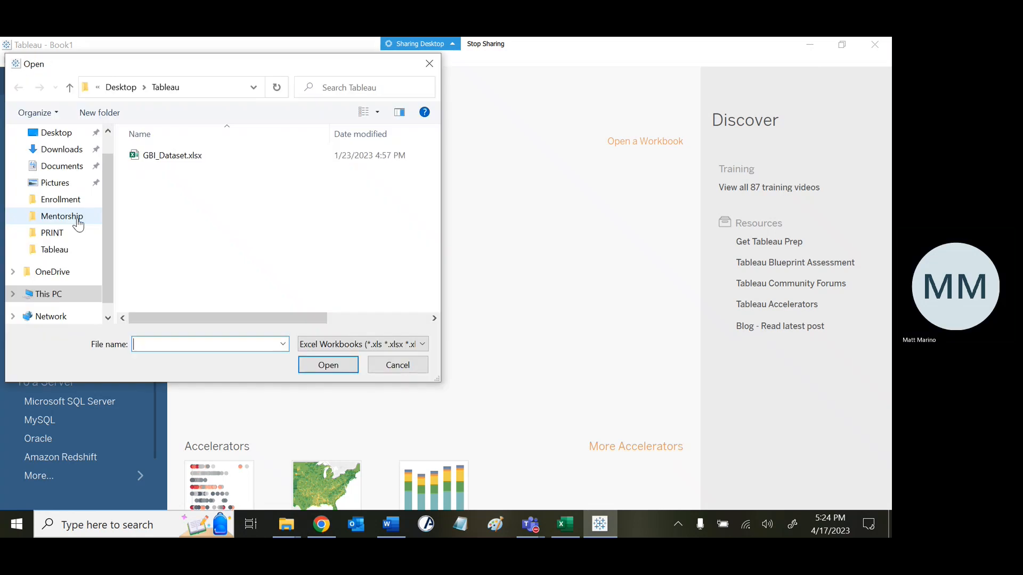
click(193, 159)
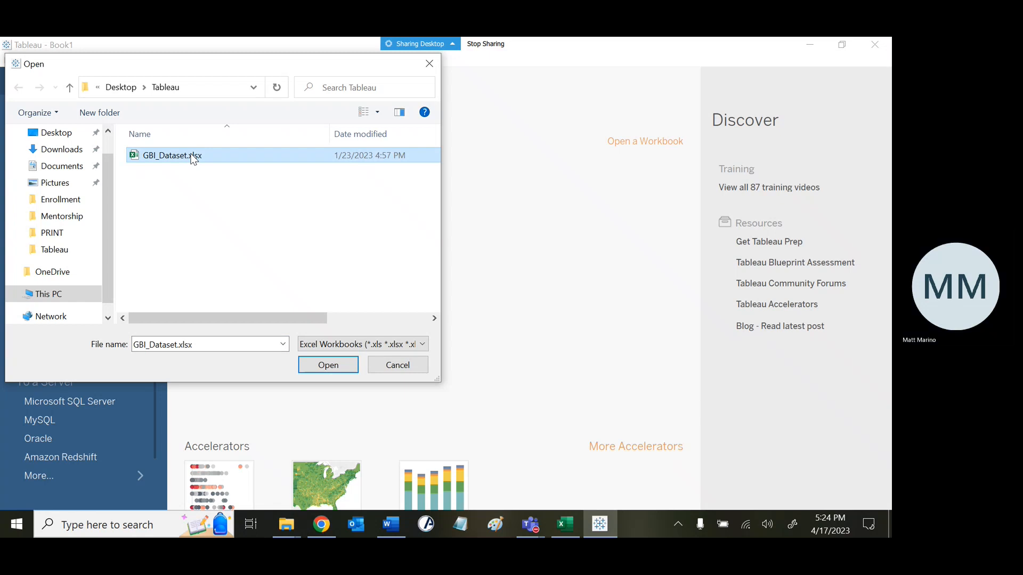
click(330, 365)
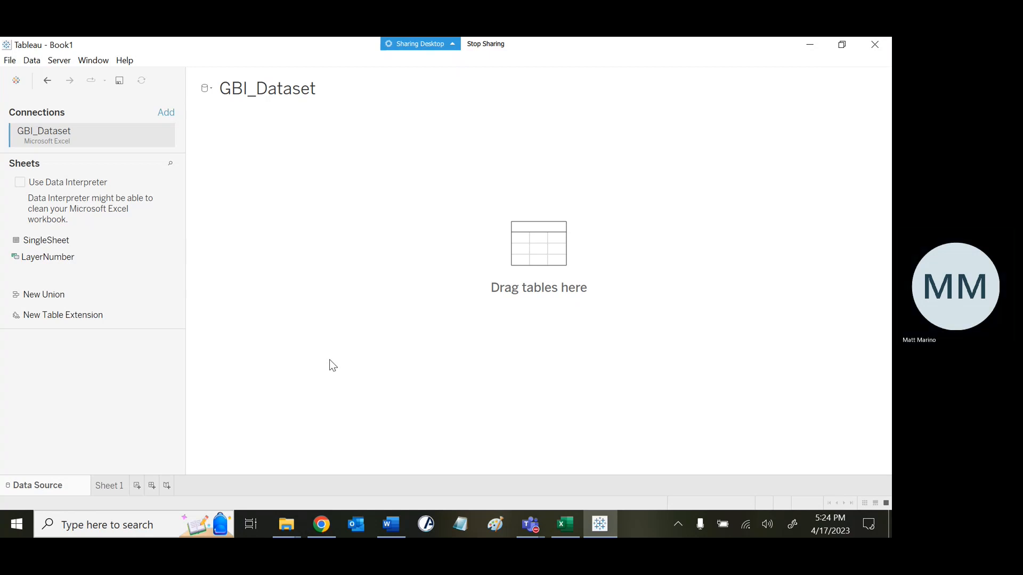
Step: Compare with the sheet in Excel, add the SingleSheet table to the Tableau data source and open the Sheet 1 worksheet
click(569, 523)
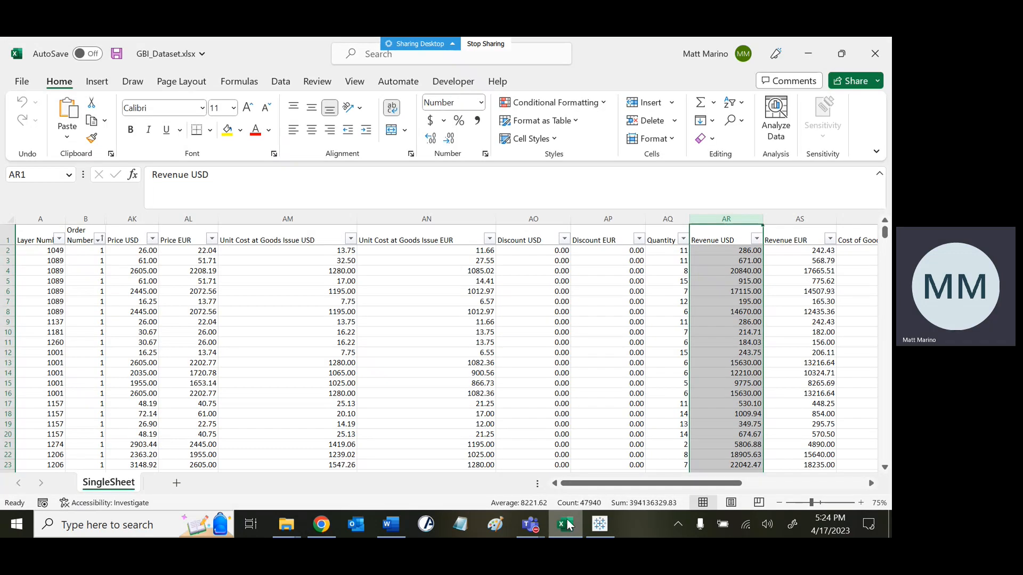
click(600, 525)
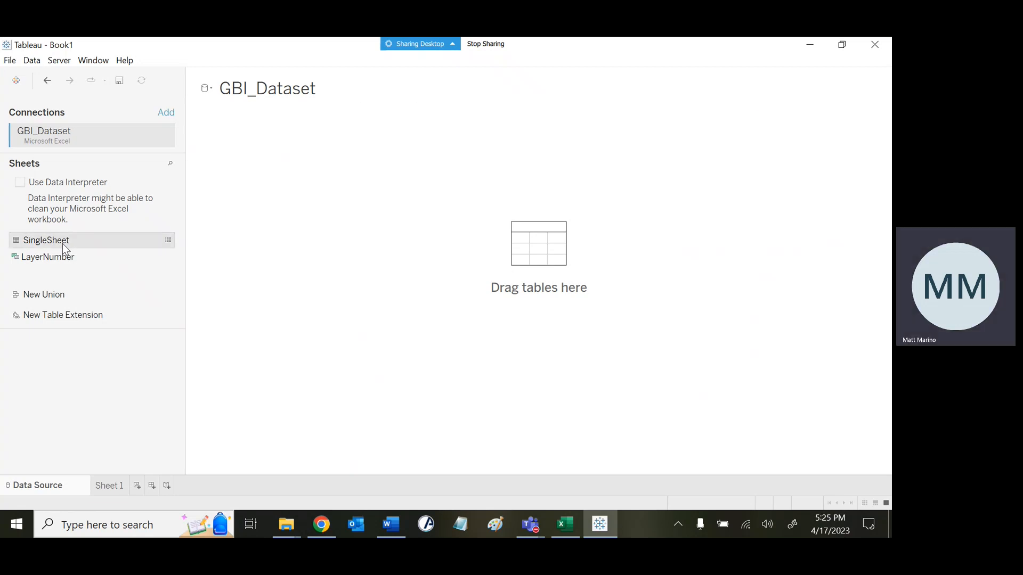
double_click(62, 244)
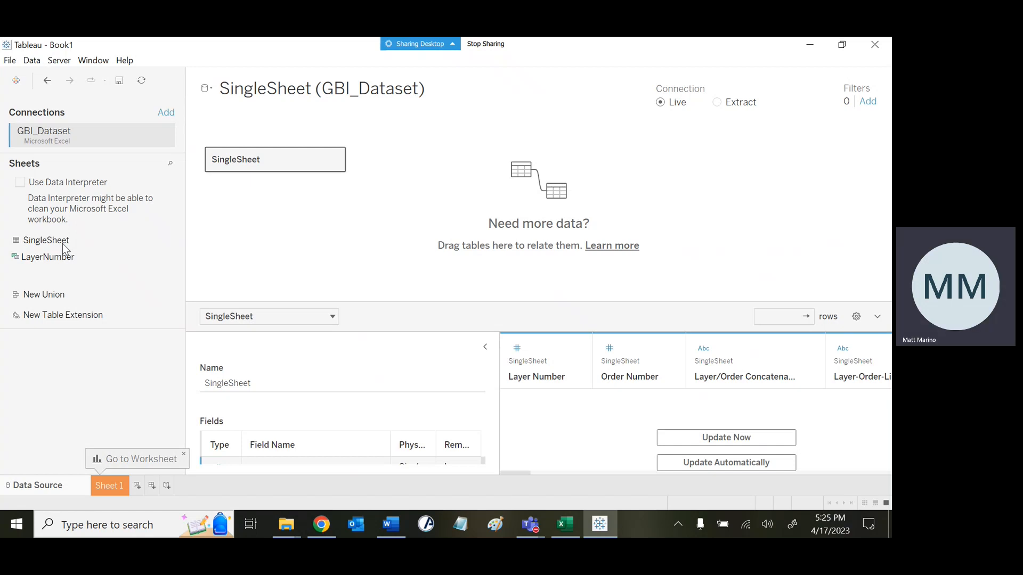
click(103, 486)
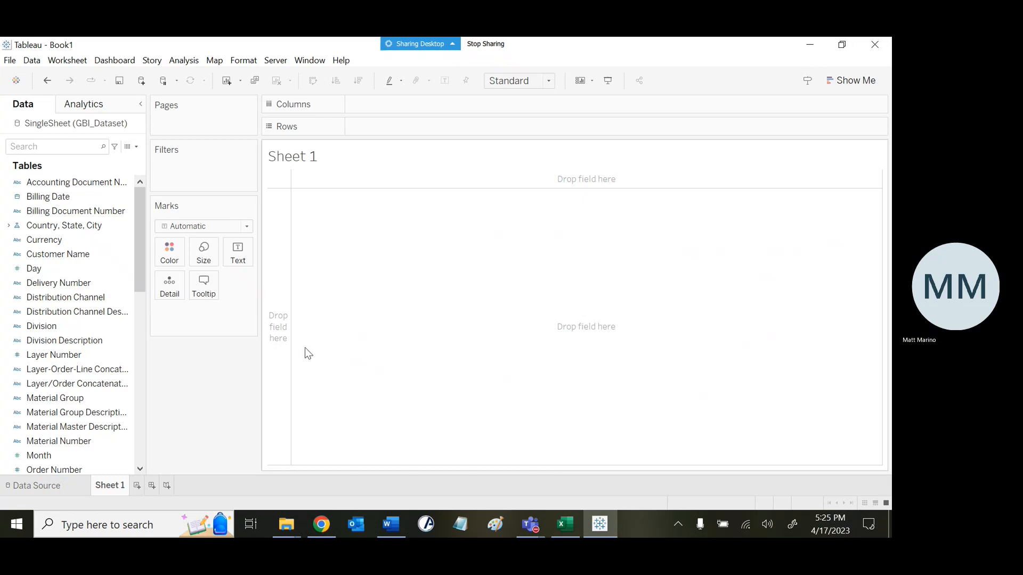
click(58, 284)
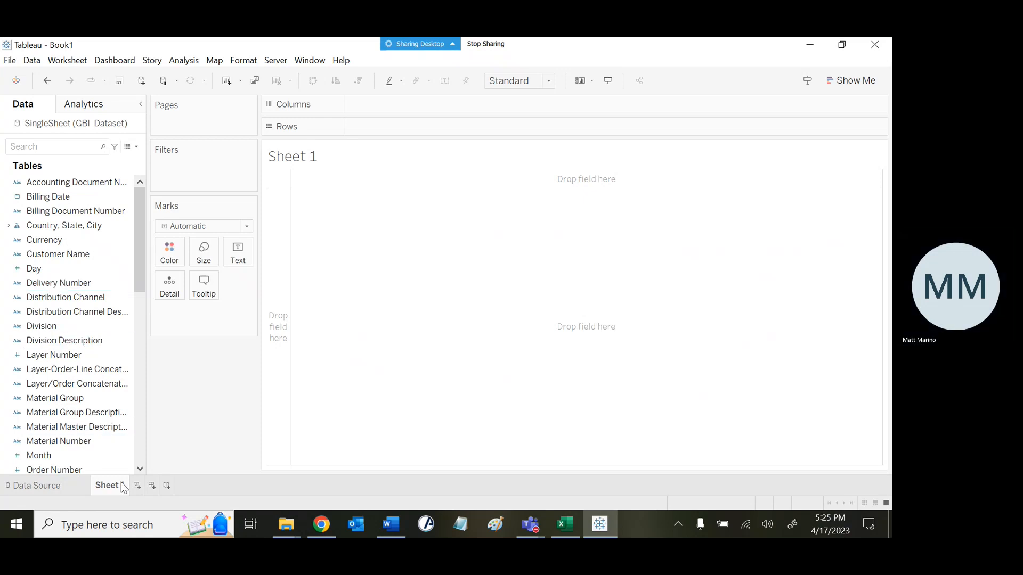
mouse_move(113, 486)
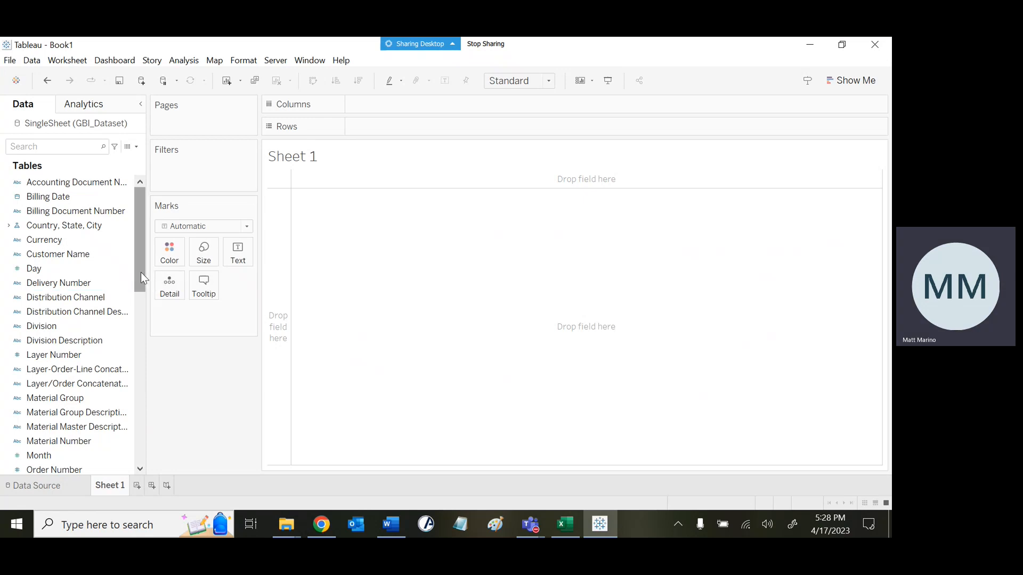
Step: Place the Year field on Columns and the Revenue USD measure on Rows
drag(140, 273, 143, 371)
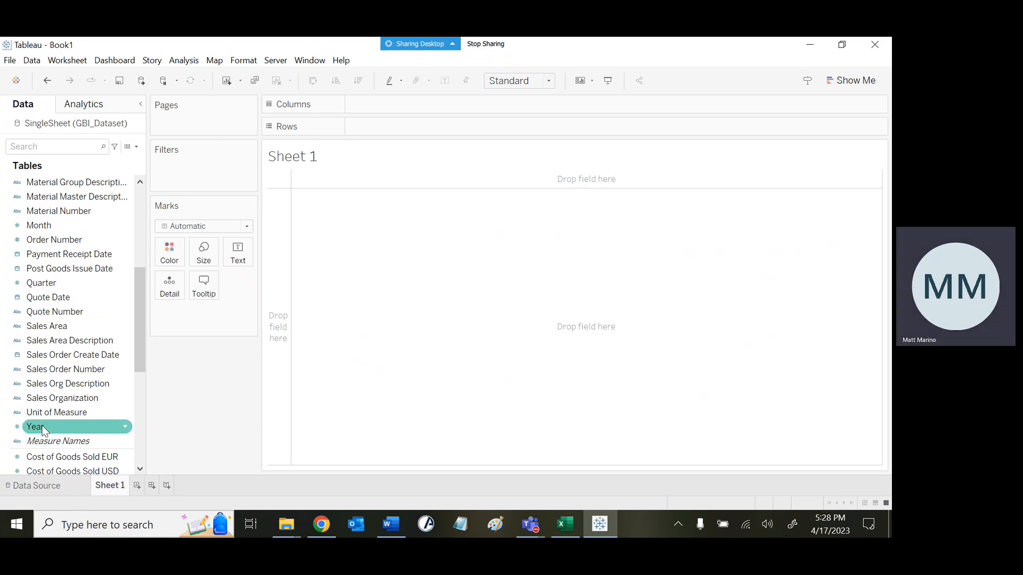
drag(46, 432, 372, 106)
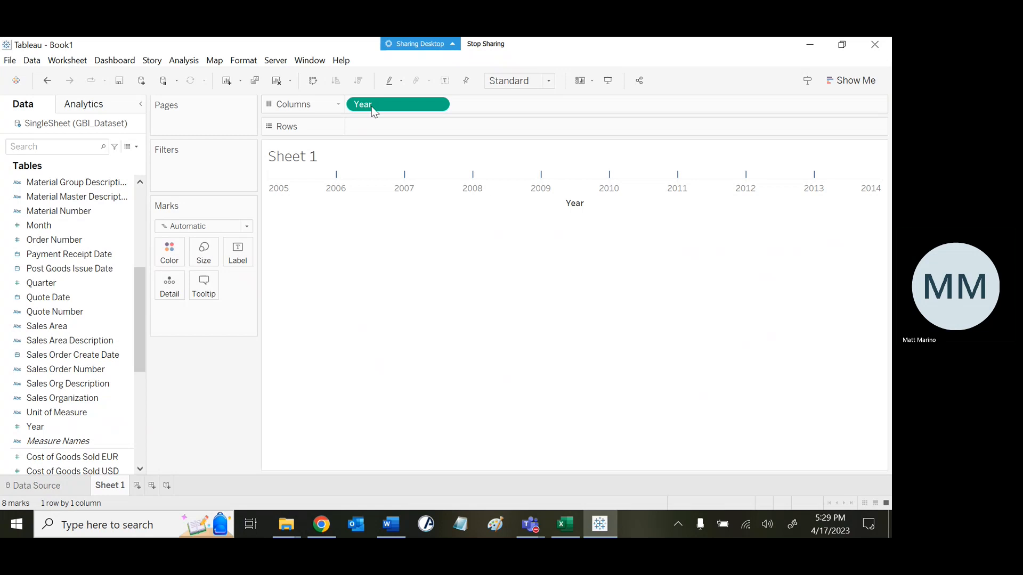
drag(141, 294, 128, 399)
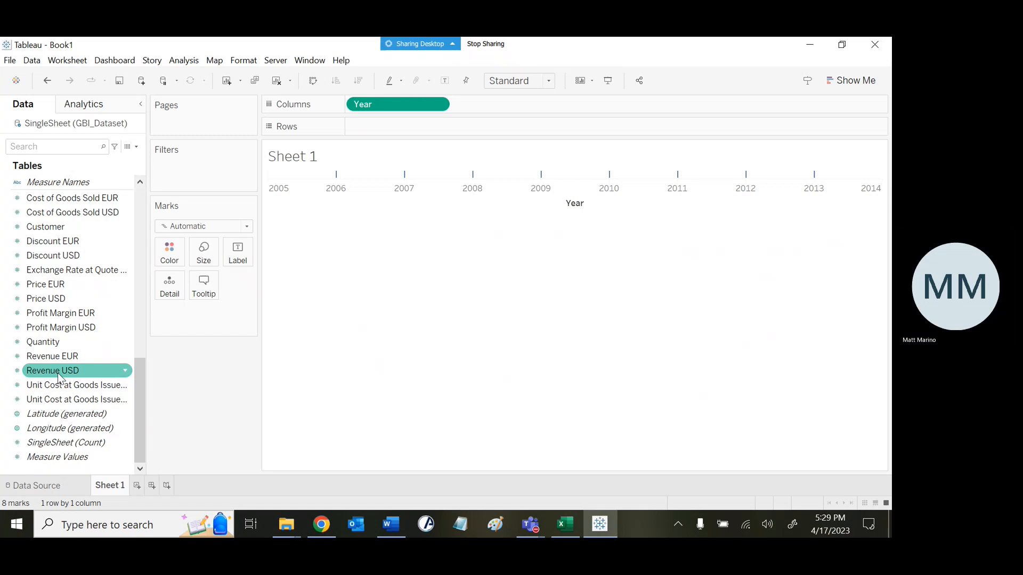
drag(59, 379, 387, 132)
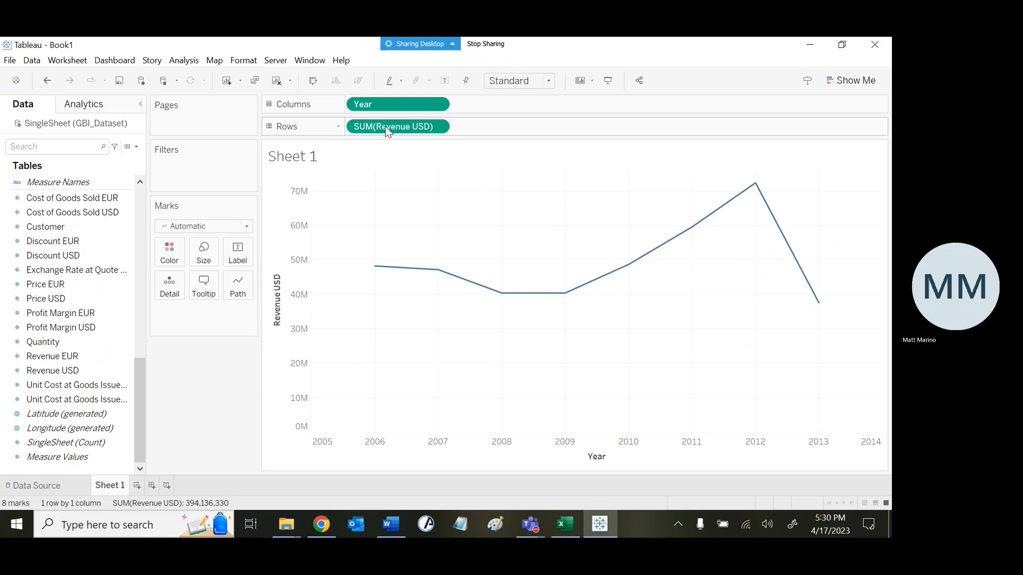
Step: Change the chart's mark type to Bar
click(222, 226)
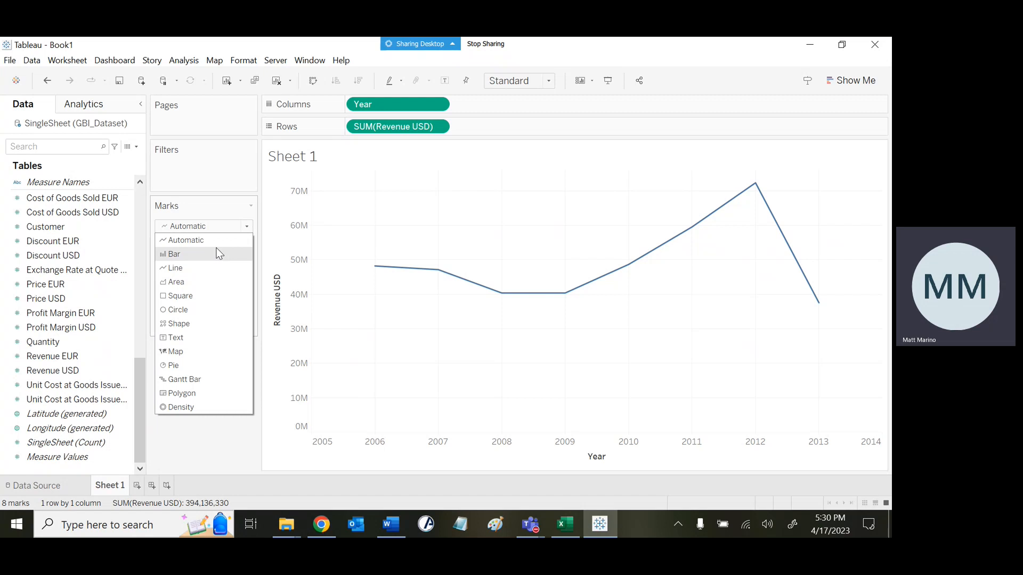
click(219, 253)
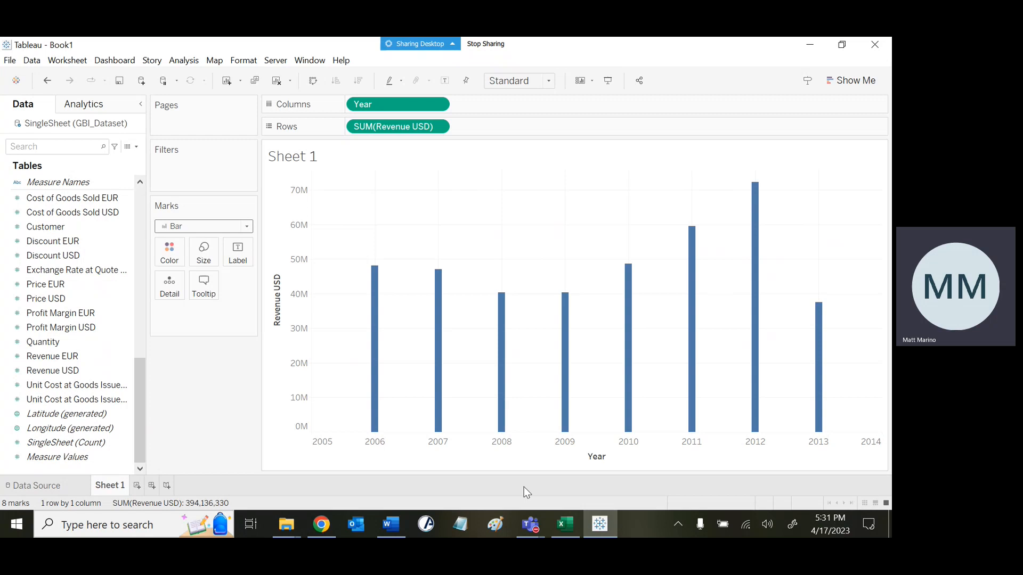
Step: Check the Report 2 instructions in Word, return to Tableau and filter the chart on Year with the range 2010 to 2010
click(393, 530)
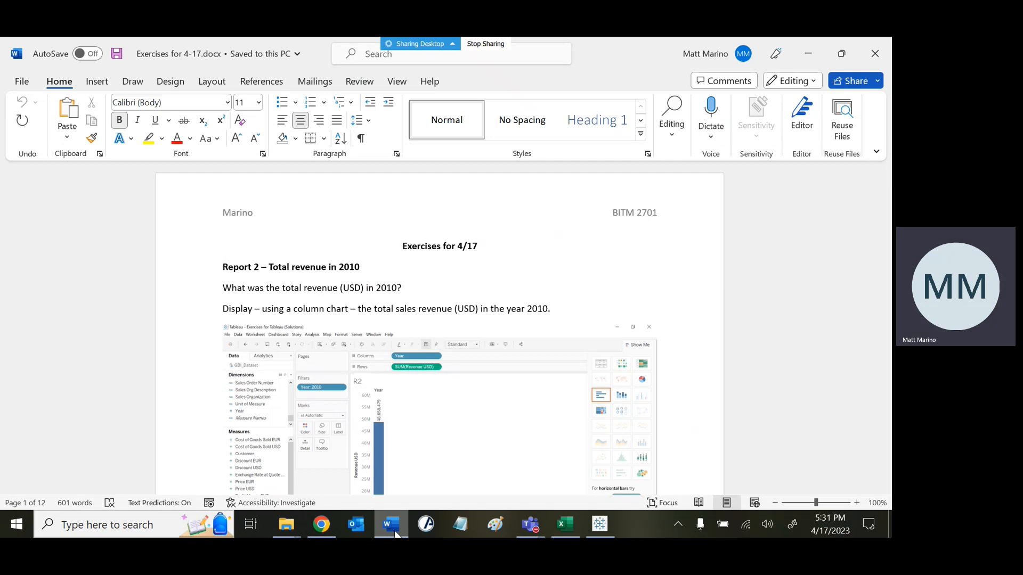
click(597, 532)
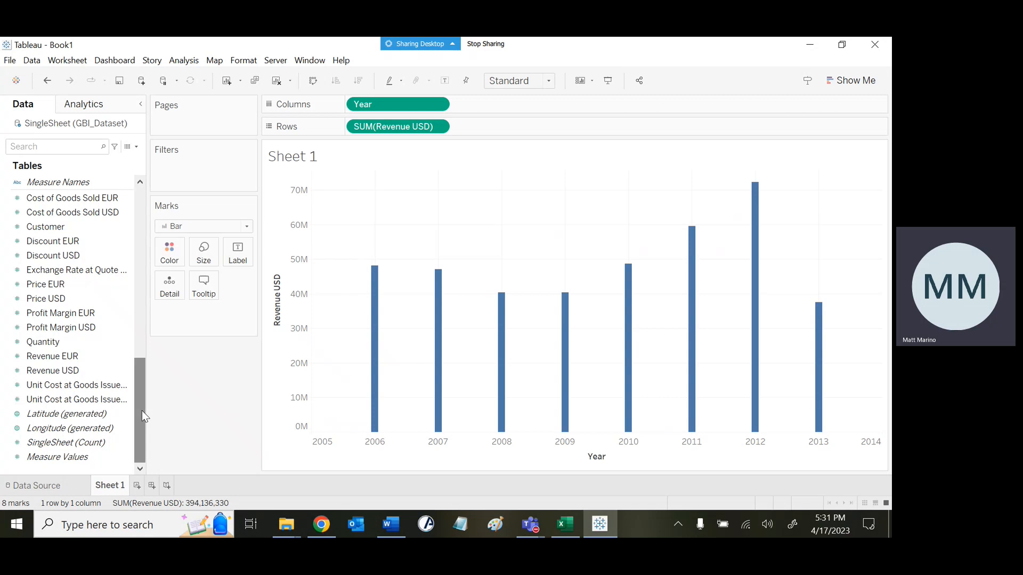
drag(141, 411, 138, 319)
click(56, 440)
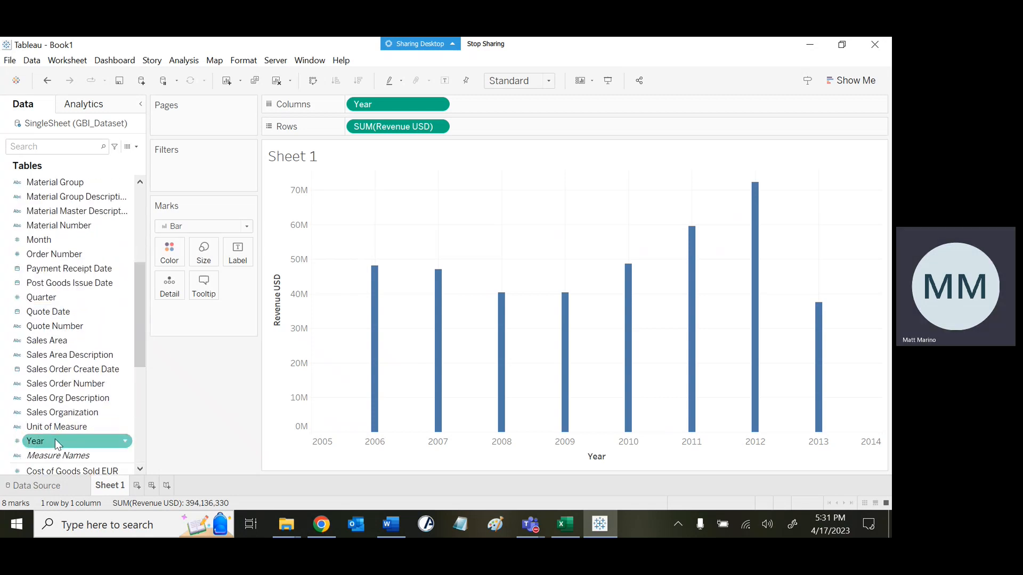
drag(56, 439, 185, 171)
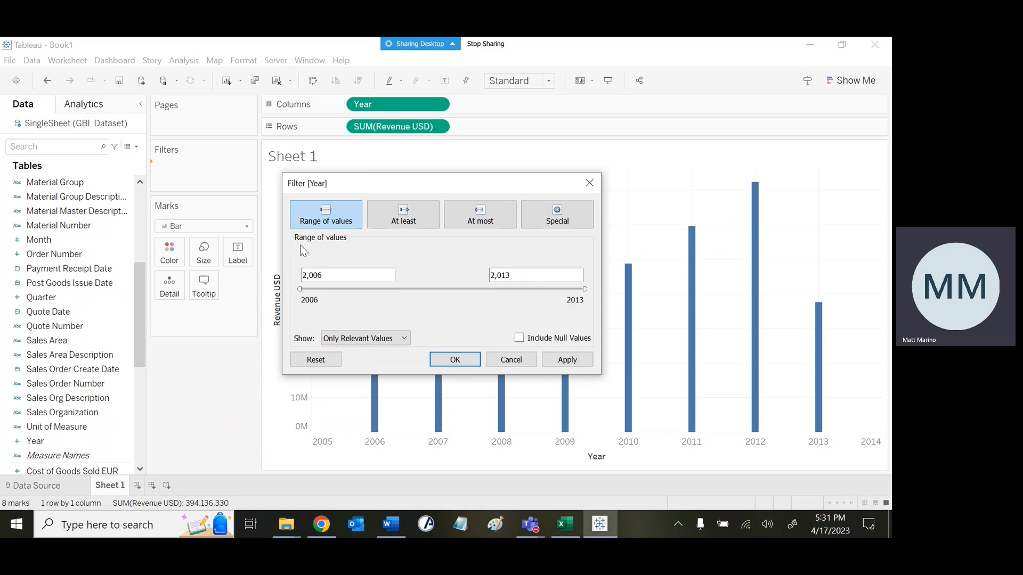
key(BackSpace)
key(BackSpace)
text(10)
key(Tab)
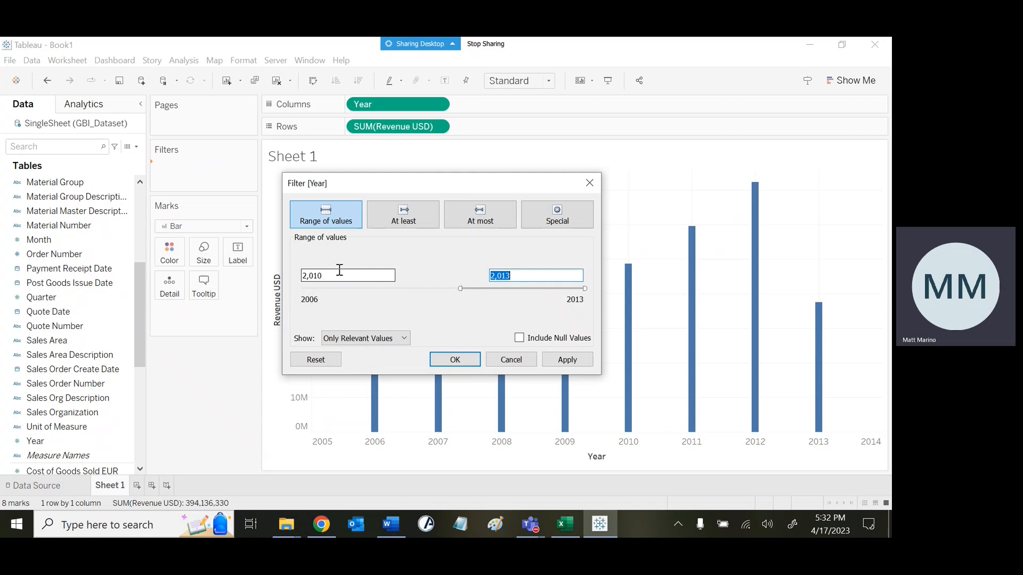
text(2010)
click(570, 369)
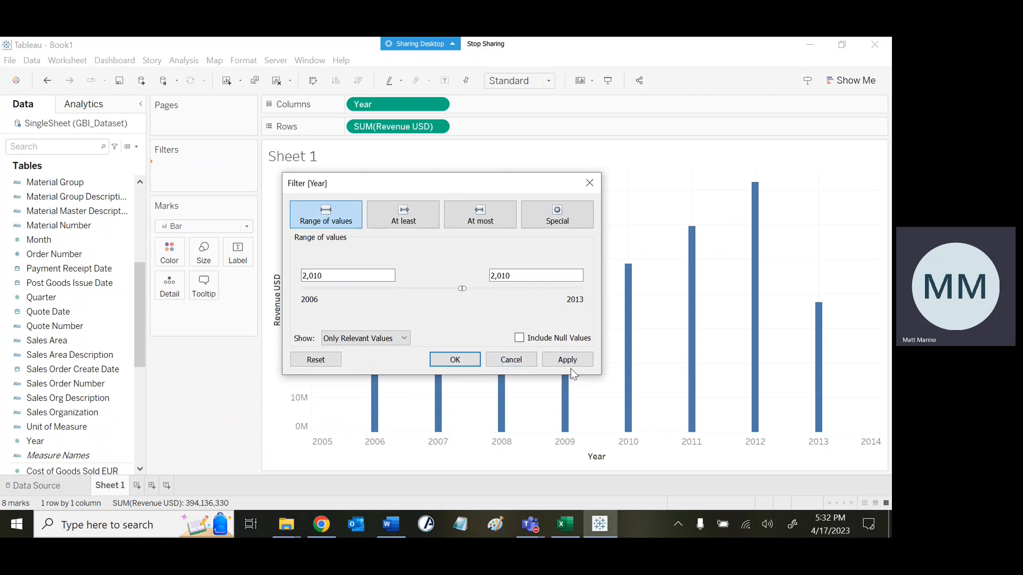
click(454, 360)
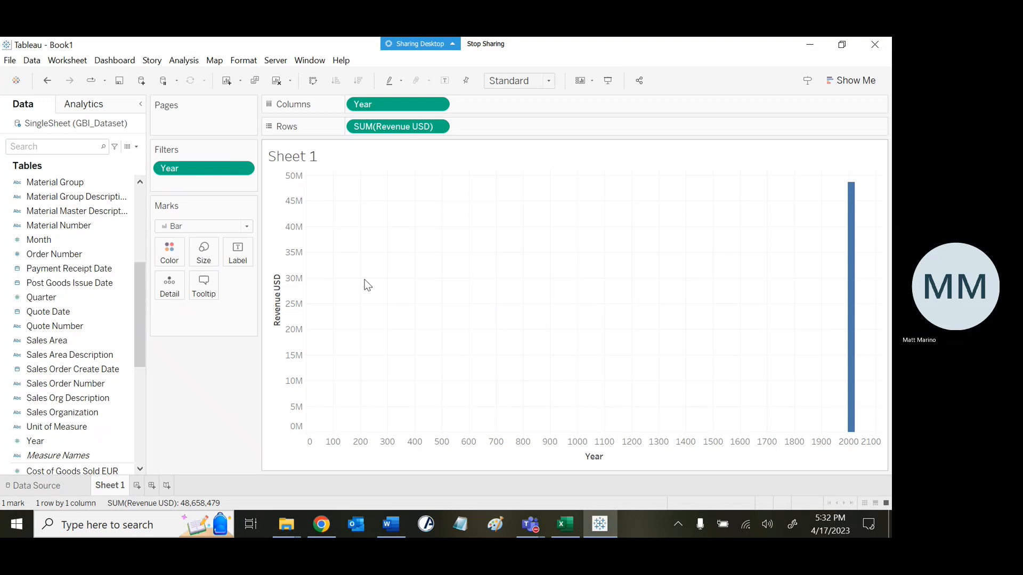
Step: Show mark labels on the revenue chart and rename the worksheet as R2
click(182, 61)
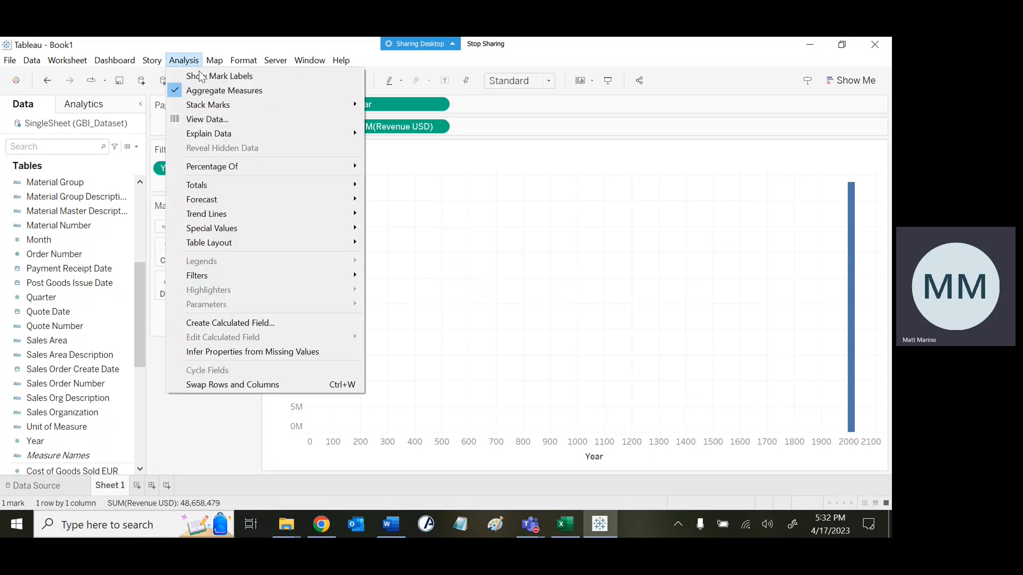
click(202, 73)
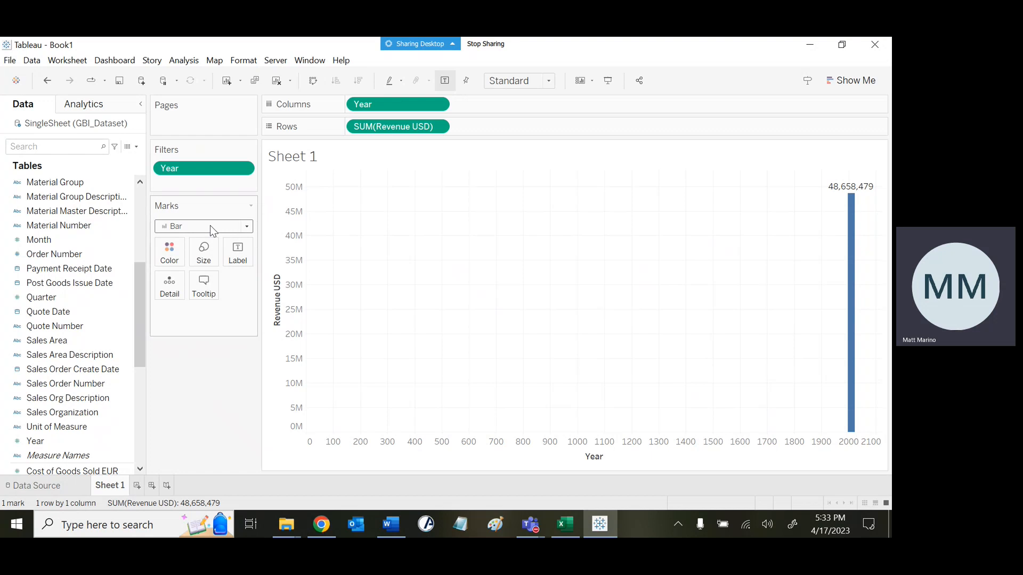
right_click(116, 485)
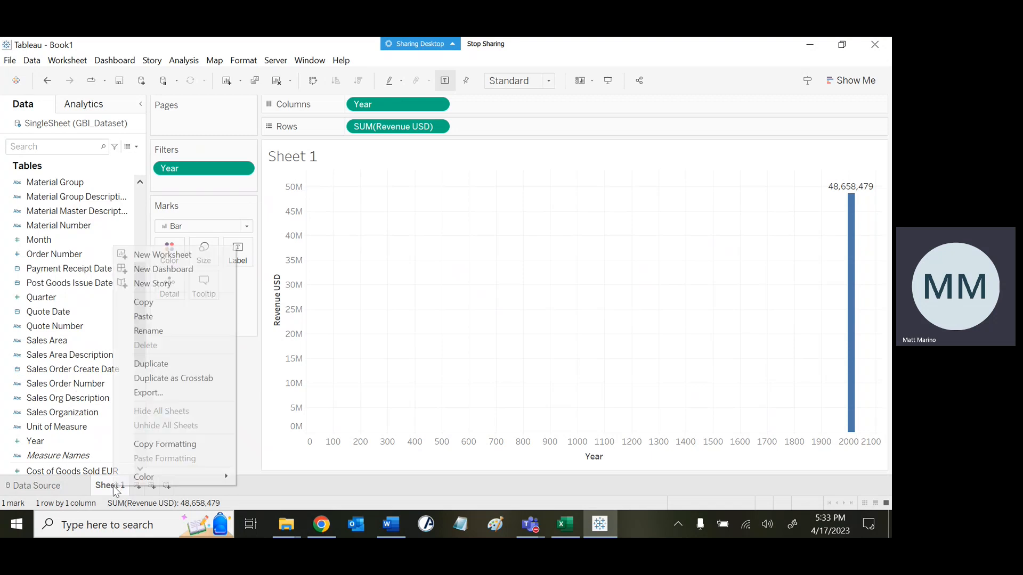
click(173, 335)
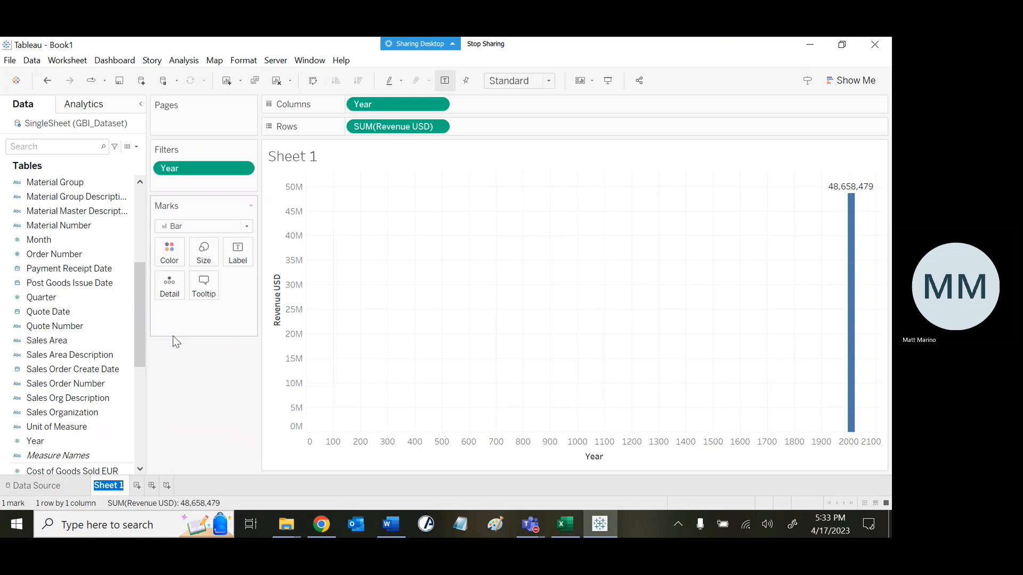
text(R2)
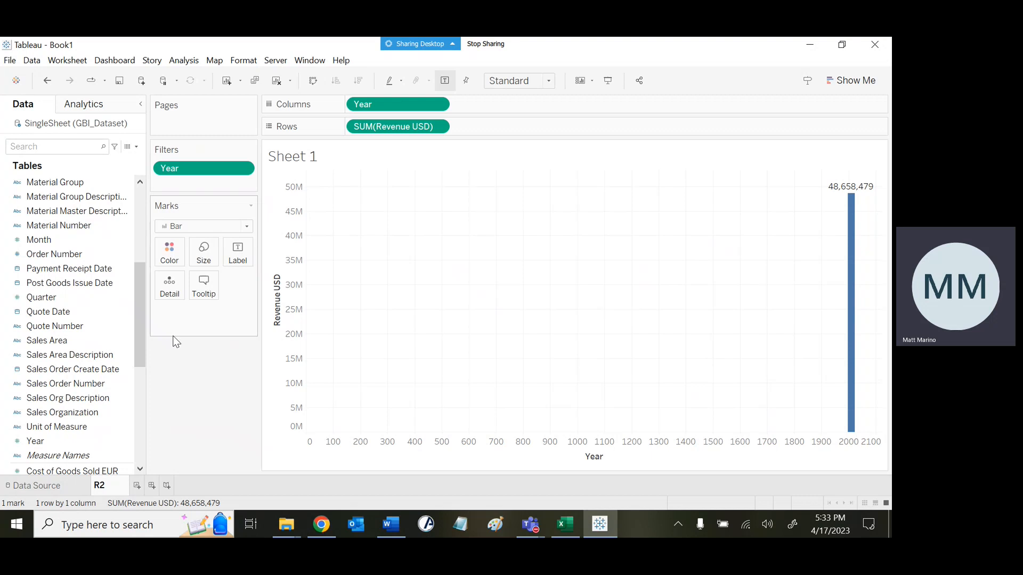
key(Return)
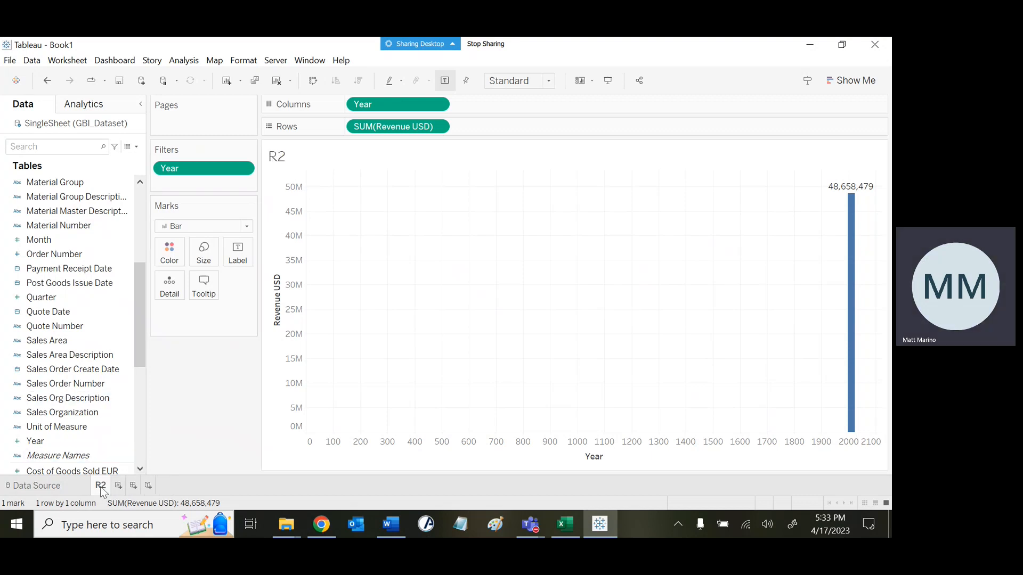
mouse_move(101, 488)
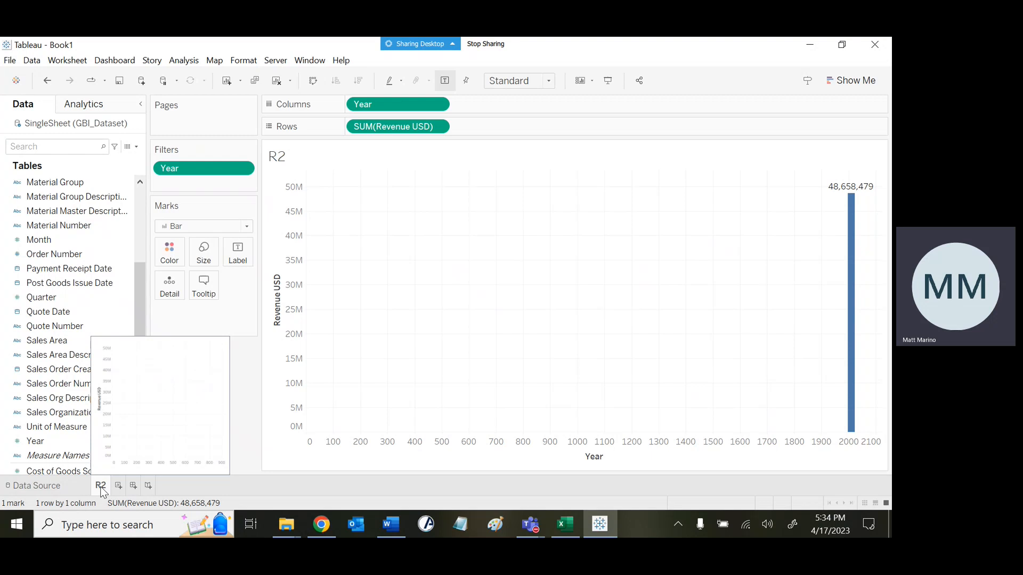
Step: Read the Report 3 instructions in the Word exercise document, return to Tableau and add a new worksheet
click(390, 524)
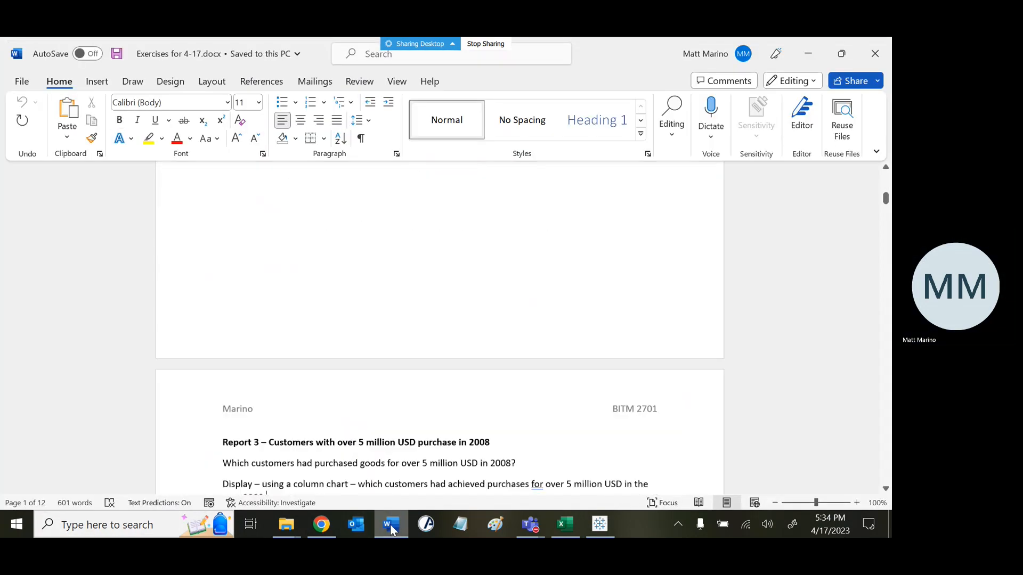
key(ctrl+v)
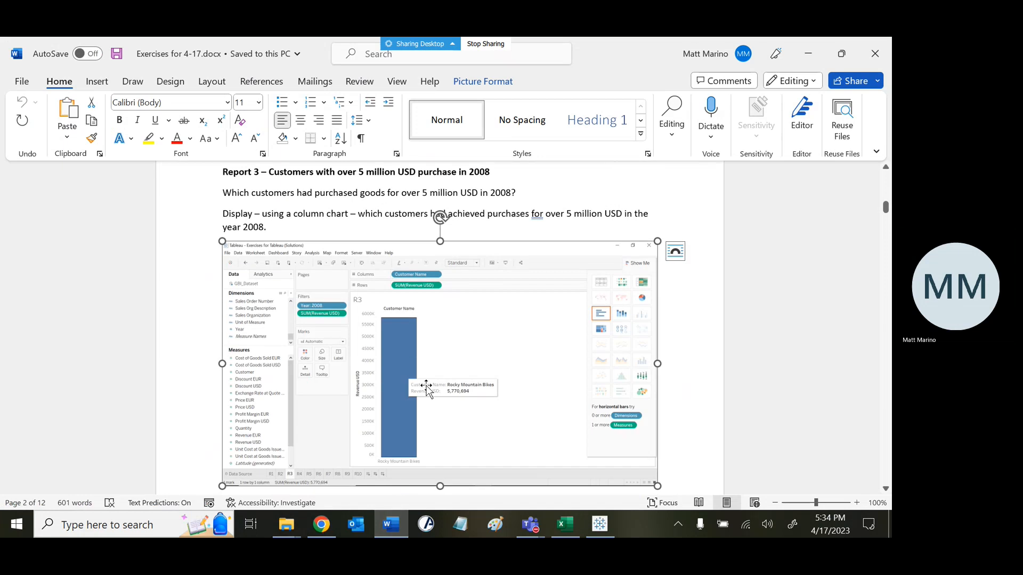
click(547, 190)
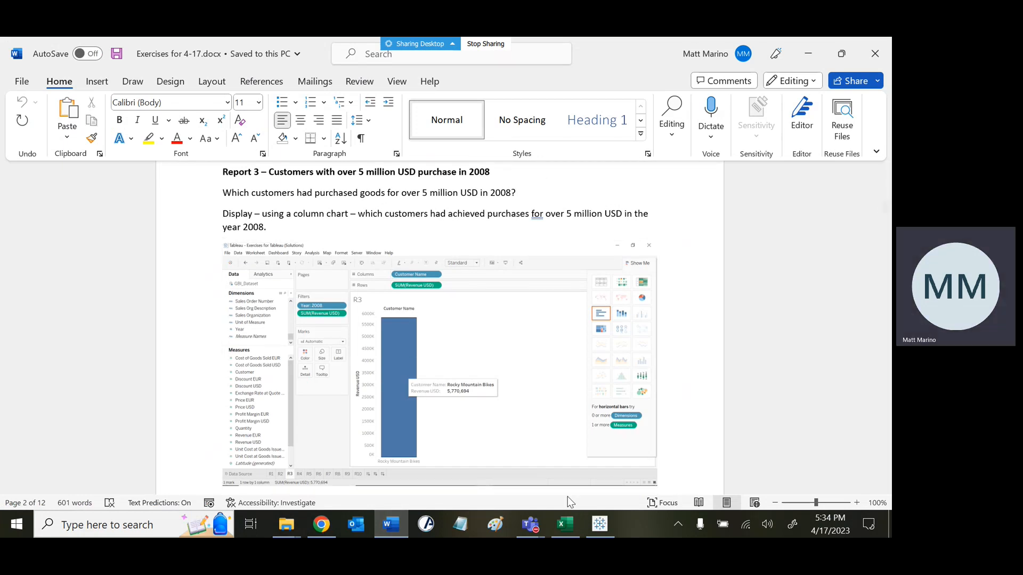
click(598, 525)
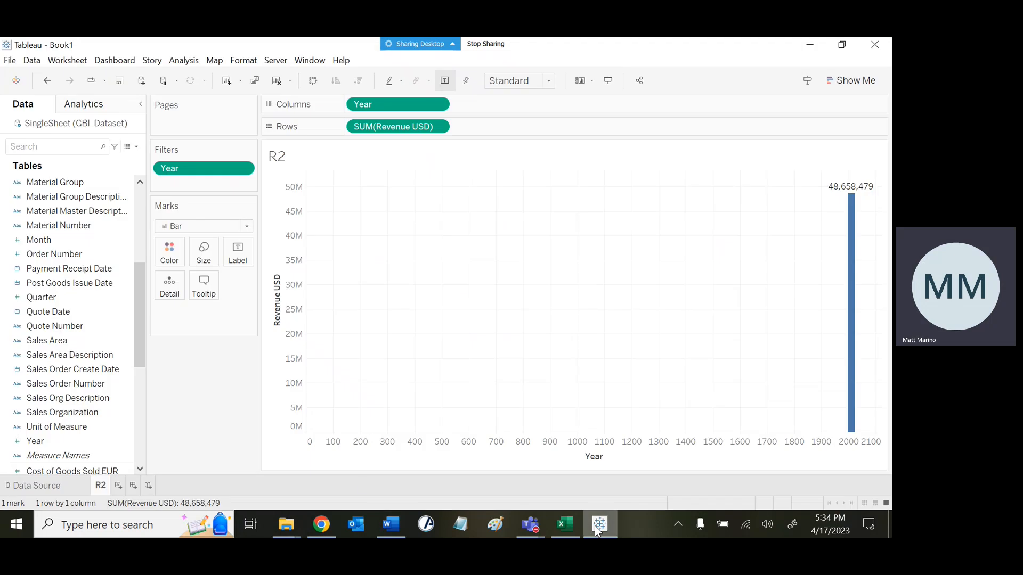
click(119, 488)
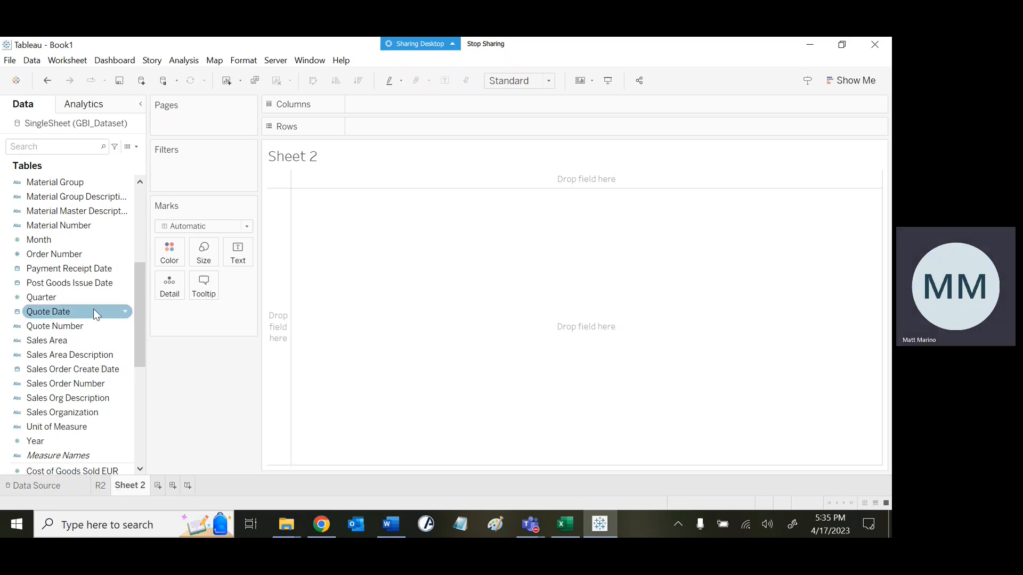
Step: Place the Customer Name field on Columns and the Revenue USD measure on Rows in the new worksheet
drag(142, 312, 136, 195)
click(84, 256)
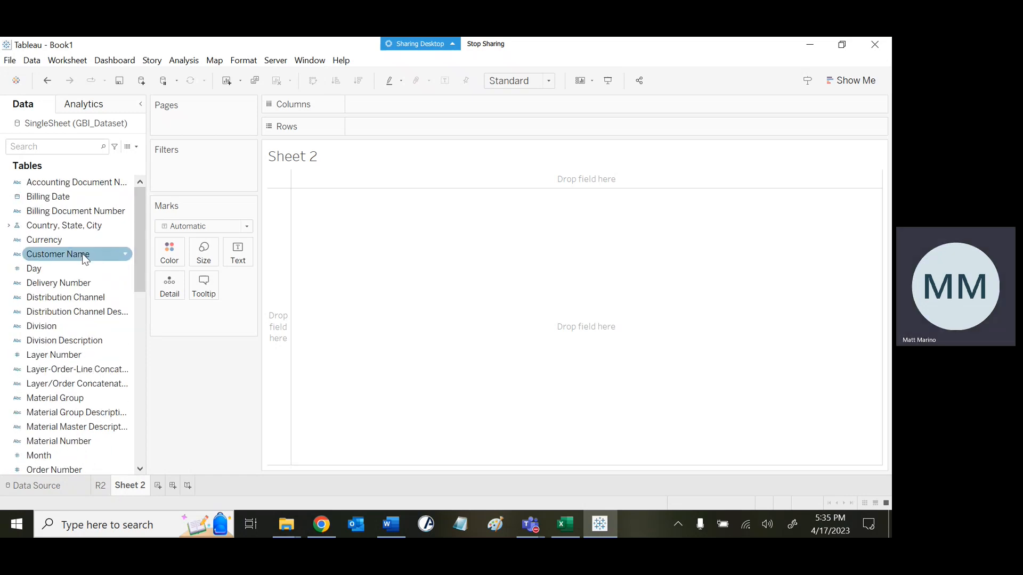
drag(84, 259, 414, 103)
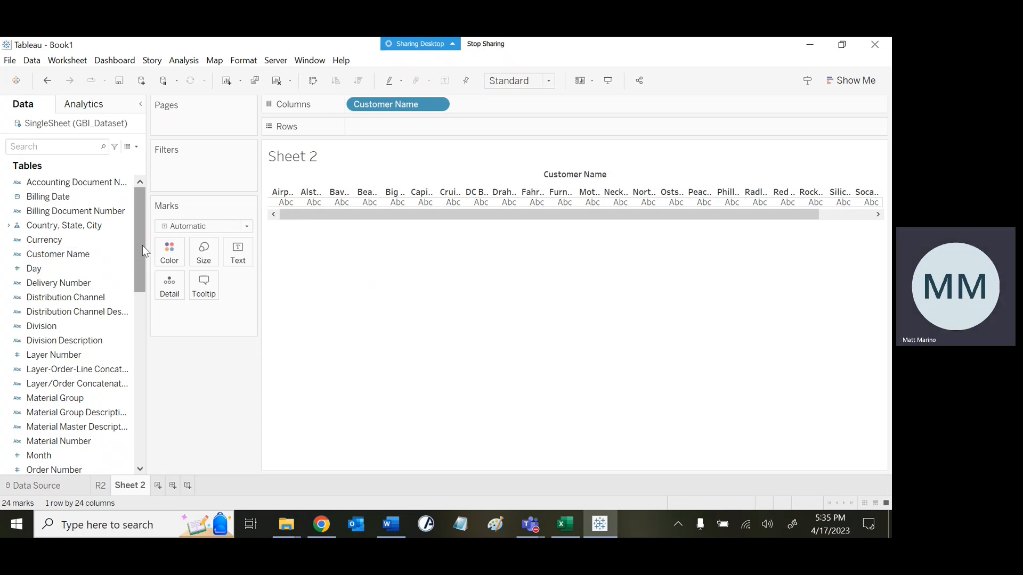
drag(143, 245, 133, 415)
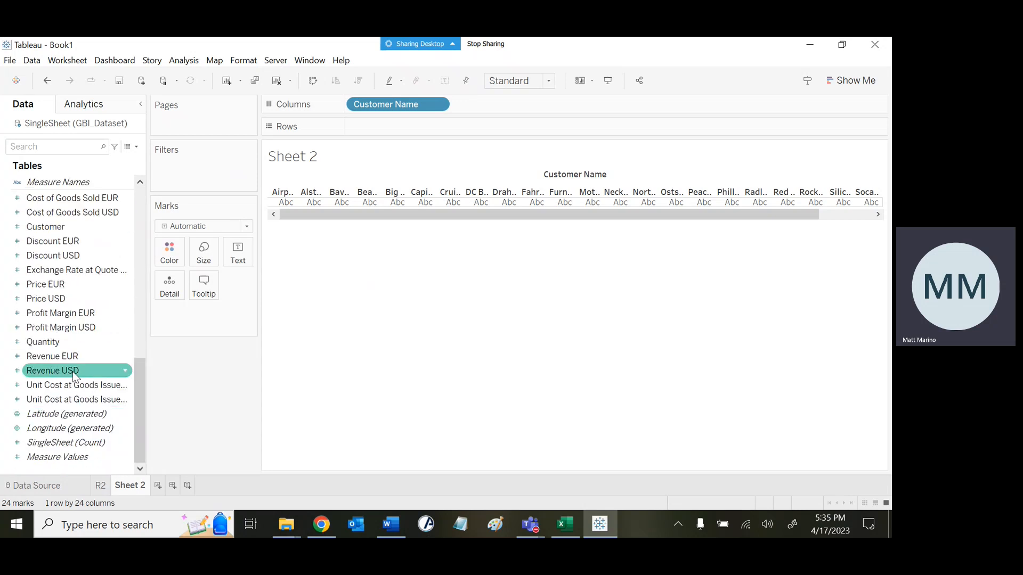
drag(72, 372, 401, 133)
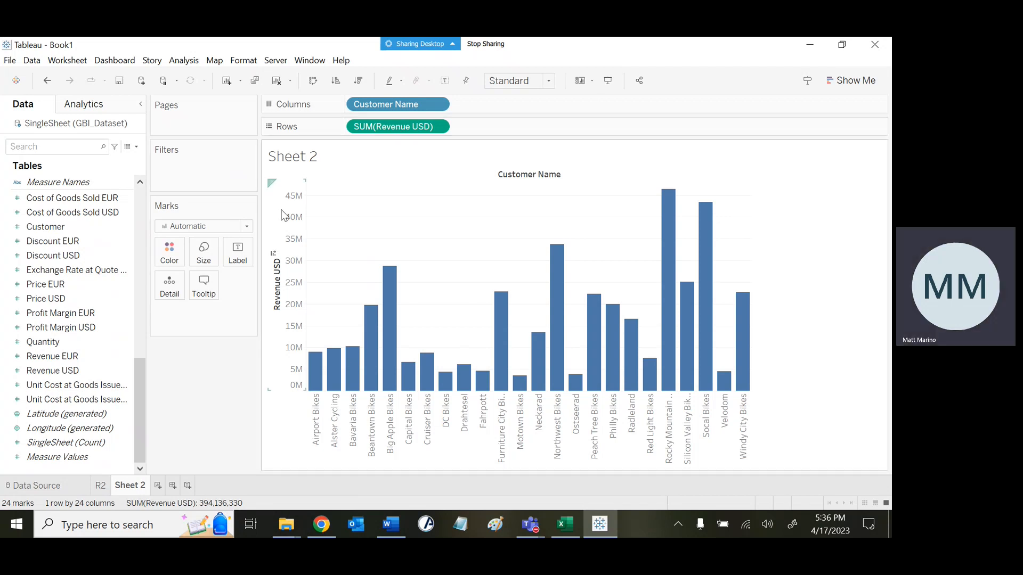
Step: Filter the customer revenue chart on Year with the range 2008 to 2008
drag(139, 382, 139, 338)
click(45, 298)
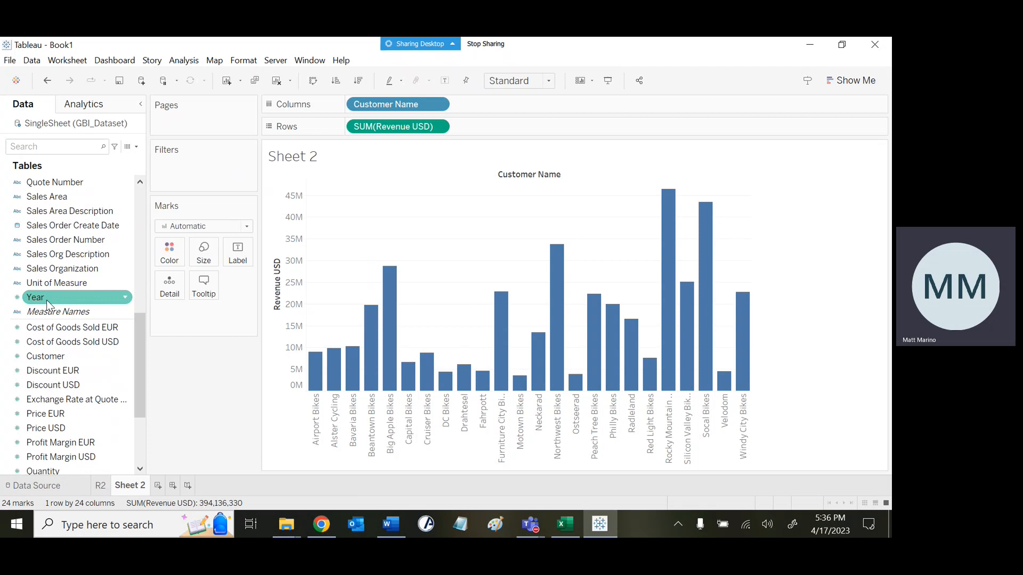
drag(46, 300, 179, 168)
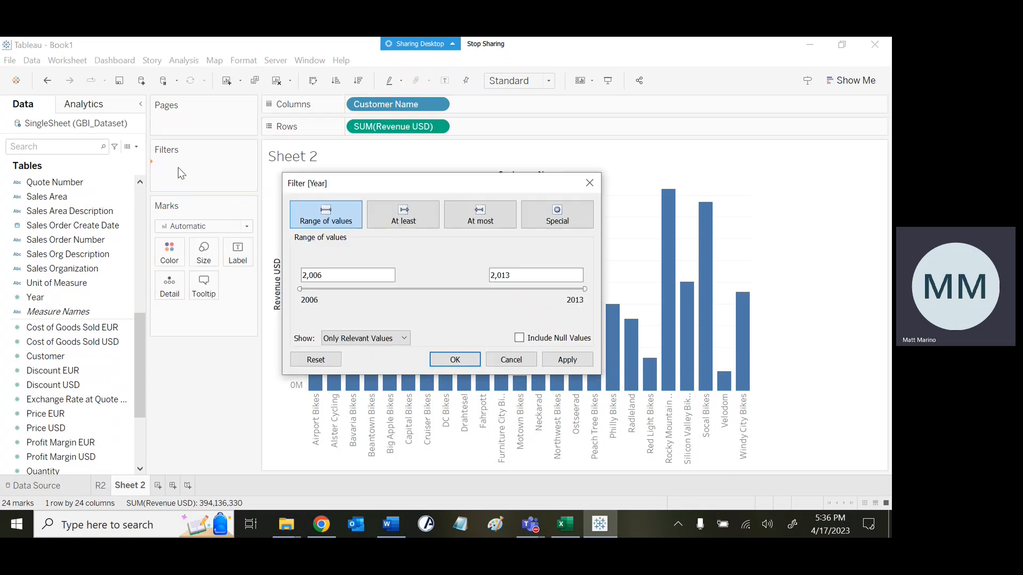
click(334, 273)
key(BackSpace)
text(8)
key(Tab)
text(2008)
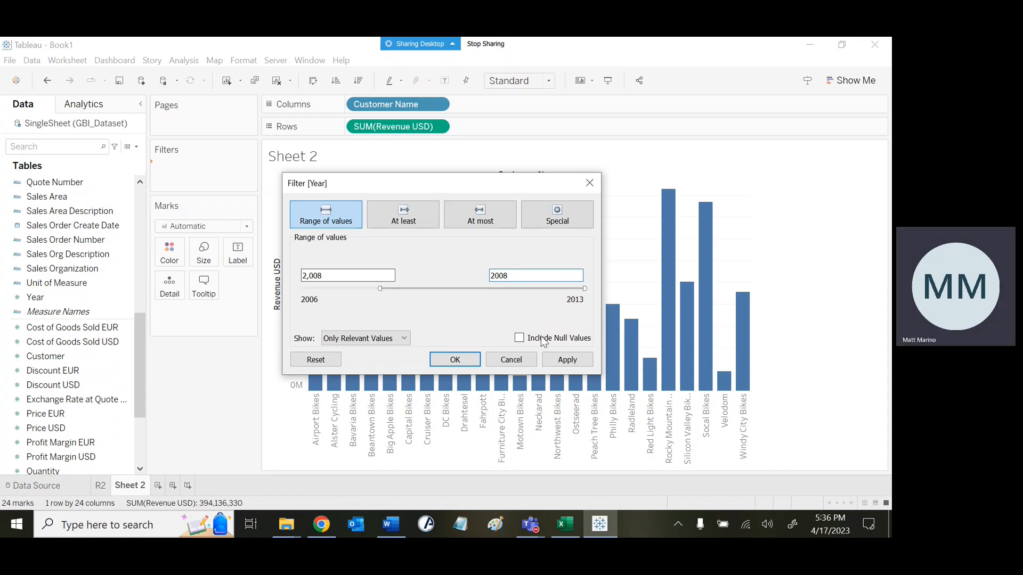
click(577, 365)
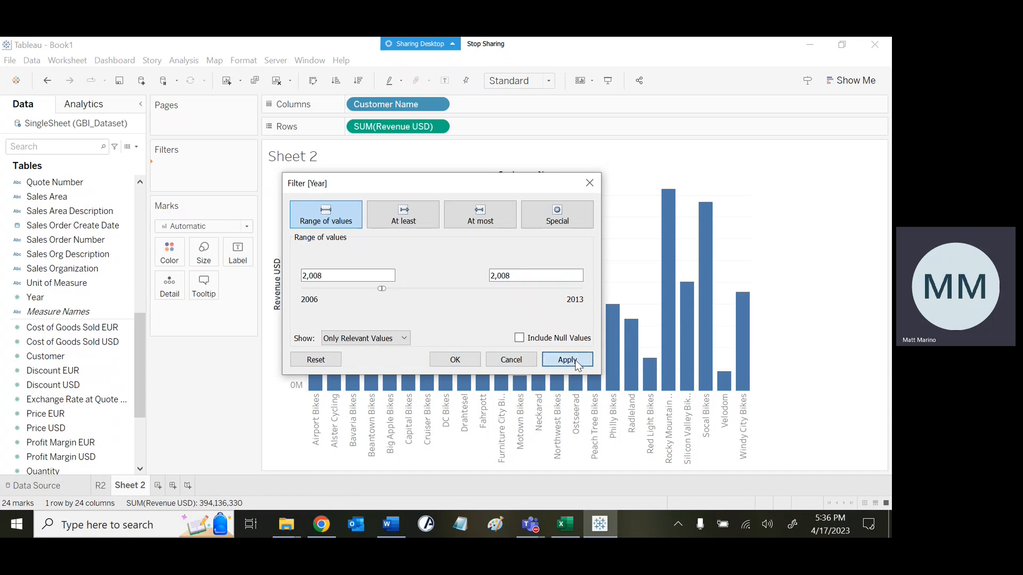
click(466, 361)
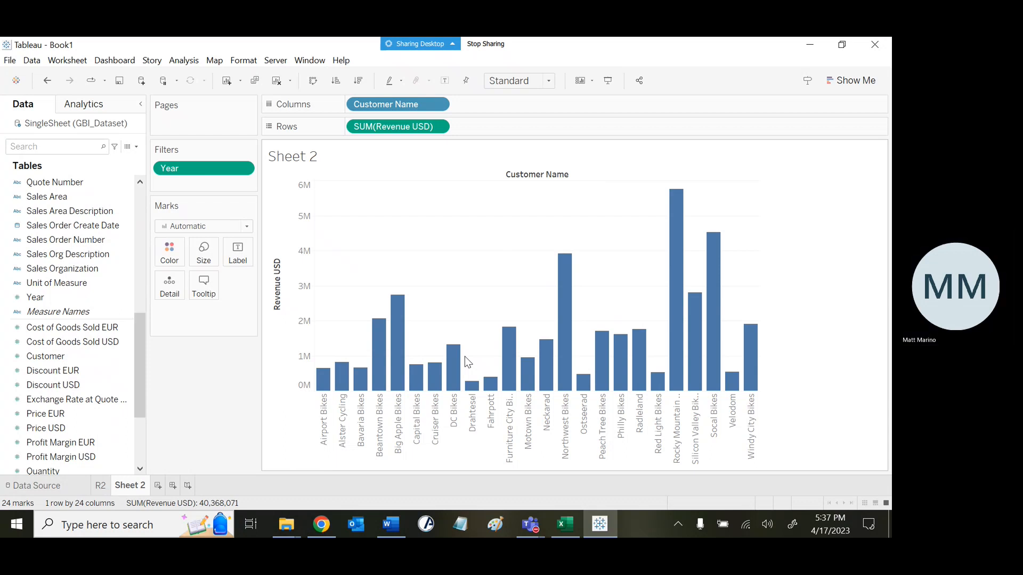
click(391, 525)
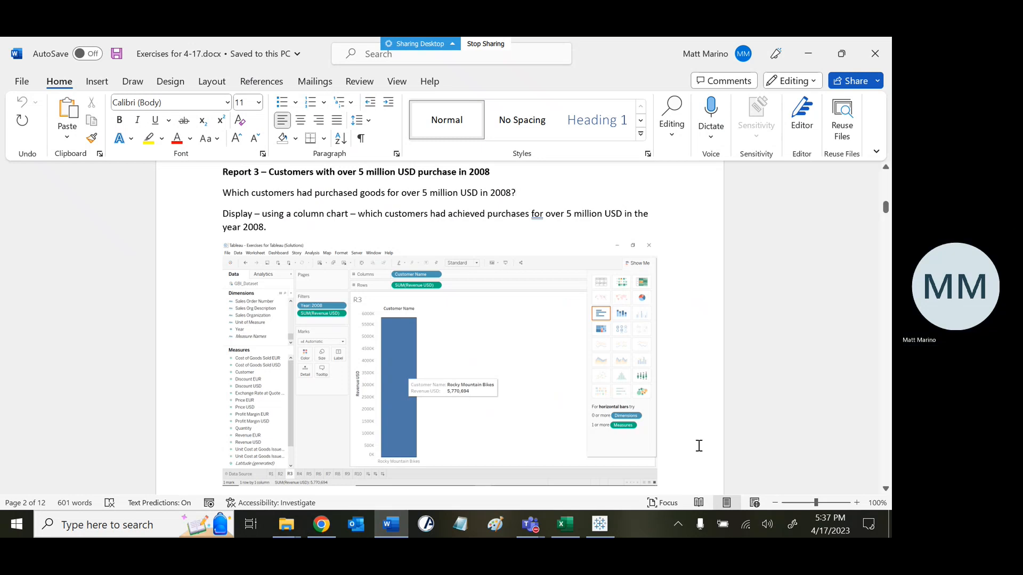
click(599, 527)
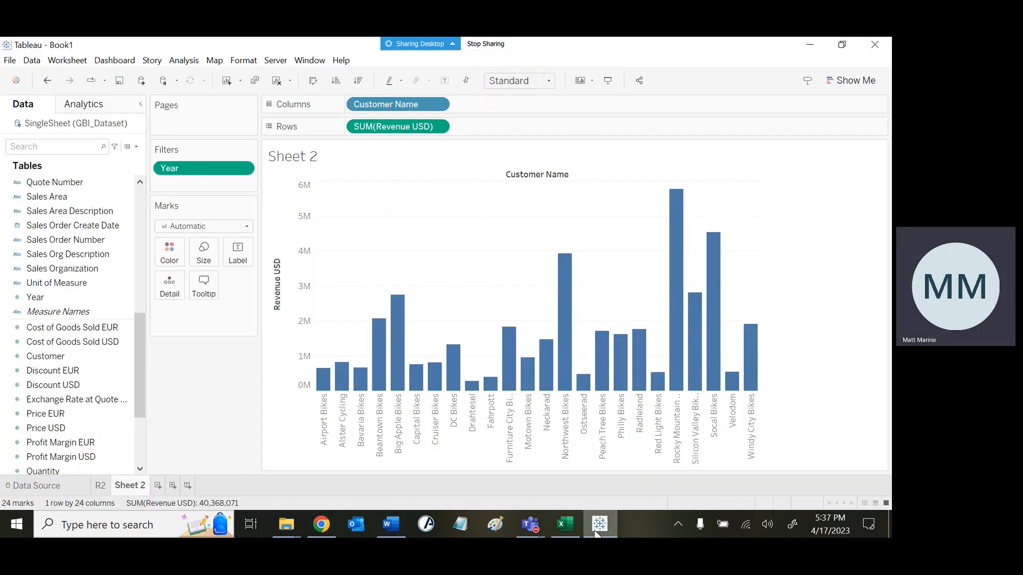
drag(140, 373, 139, 436)
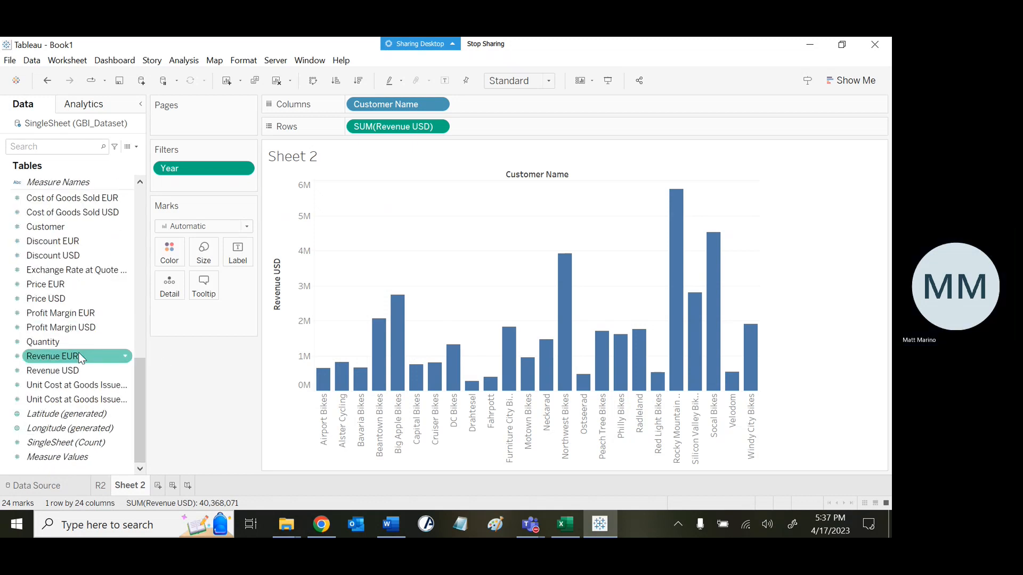
drag(69, 367, 203, 187)
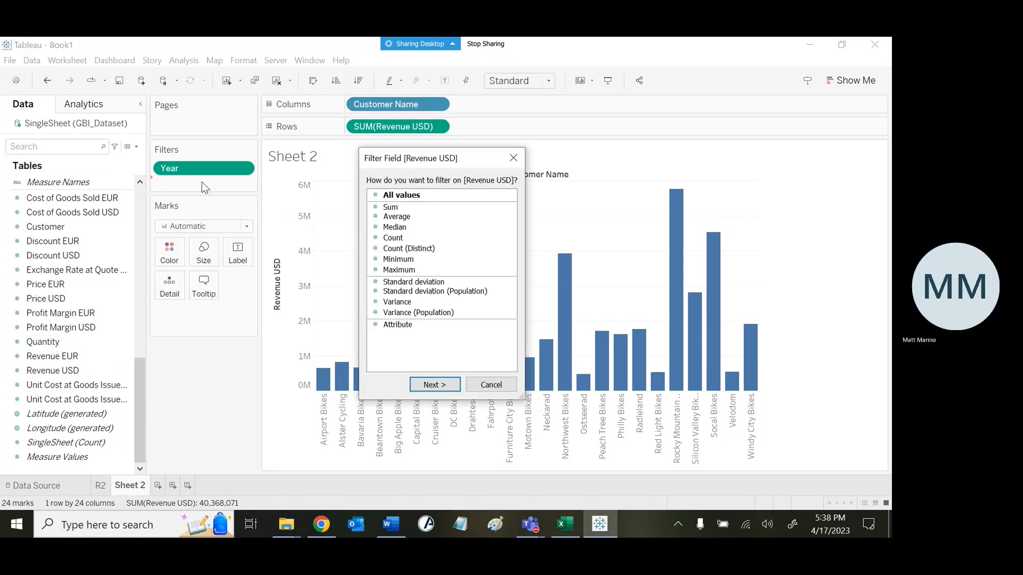
click(514, 164)
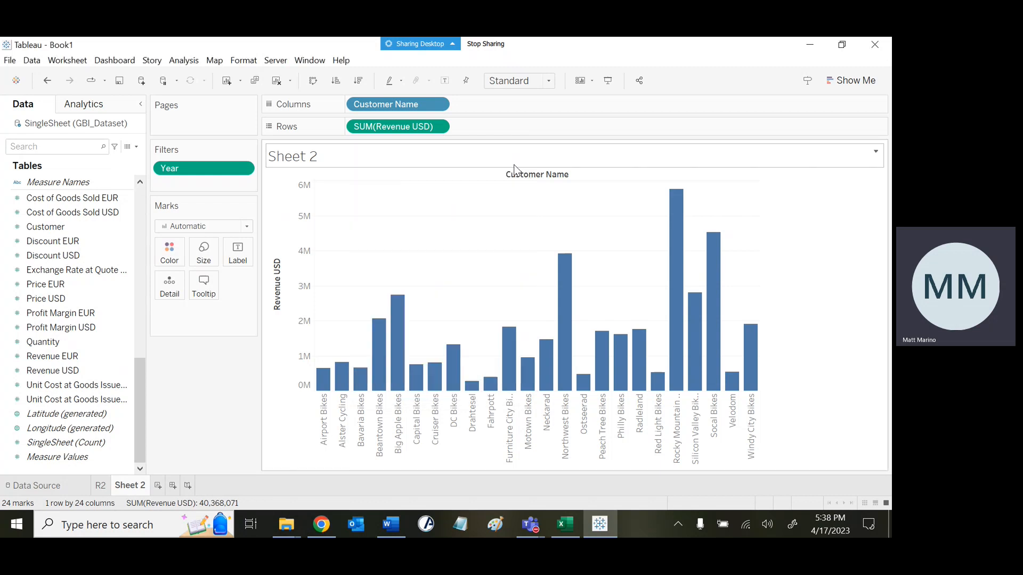
Step: Filter the customer revenue chart to customers whose summed Revenue USD is at least 5,000,000
click(438, 128)
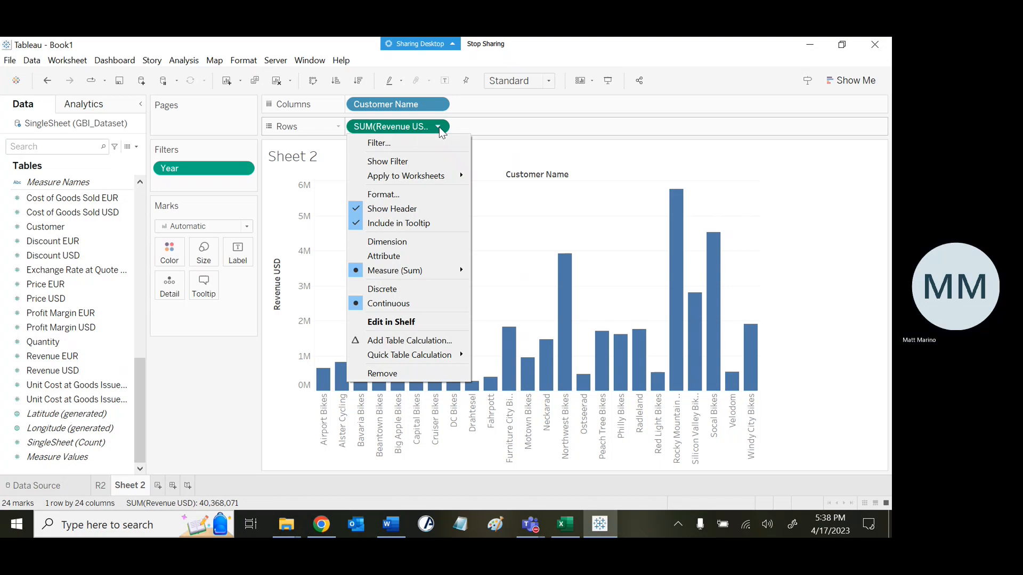
click(417, 143)
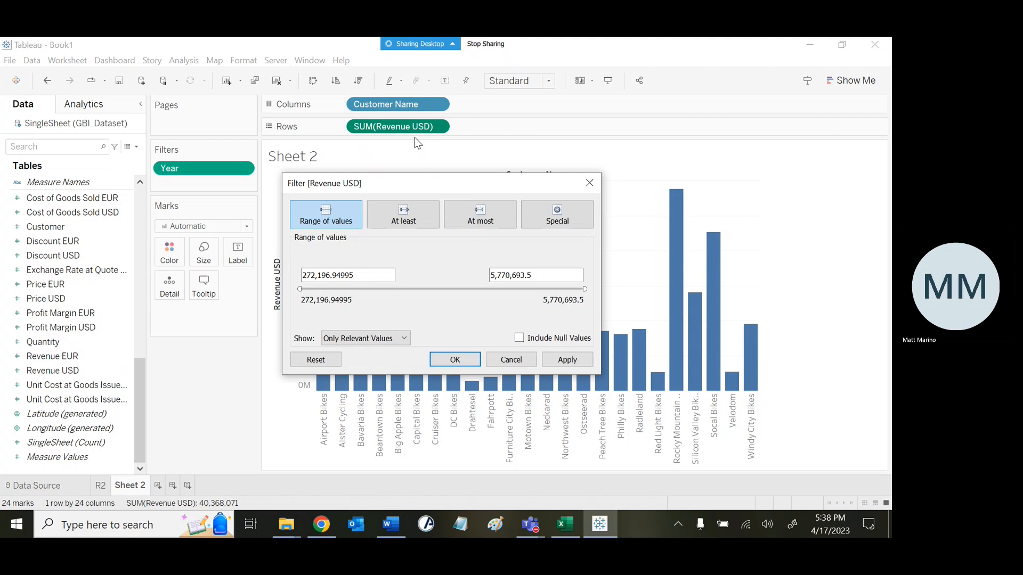
click(398, 217)
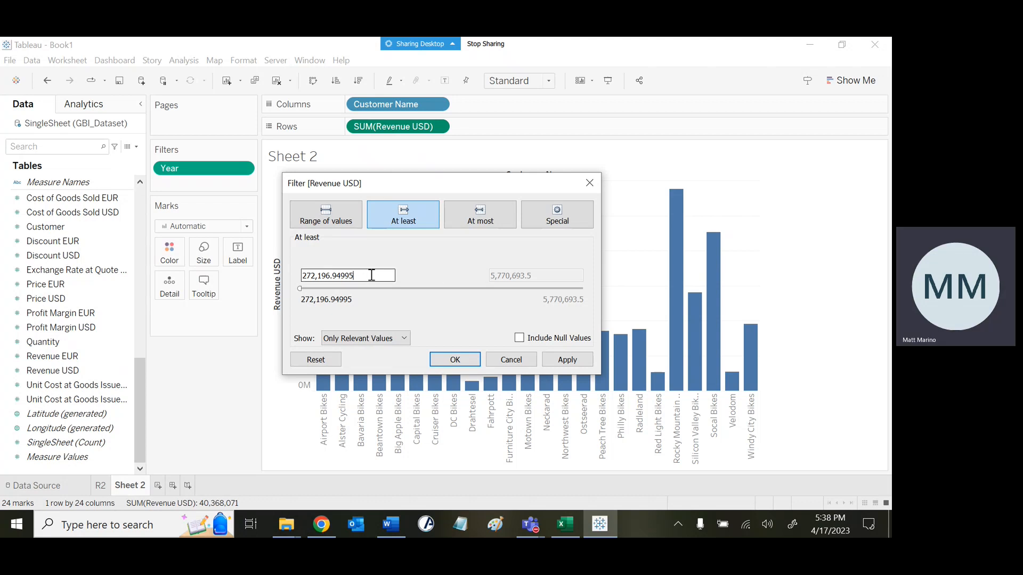
drag(372, 275, 287, 276)
text(5)
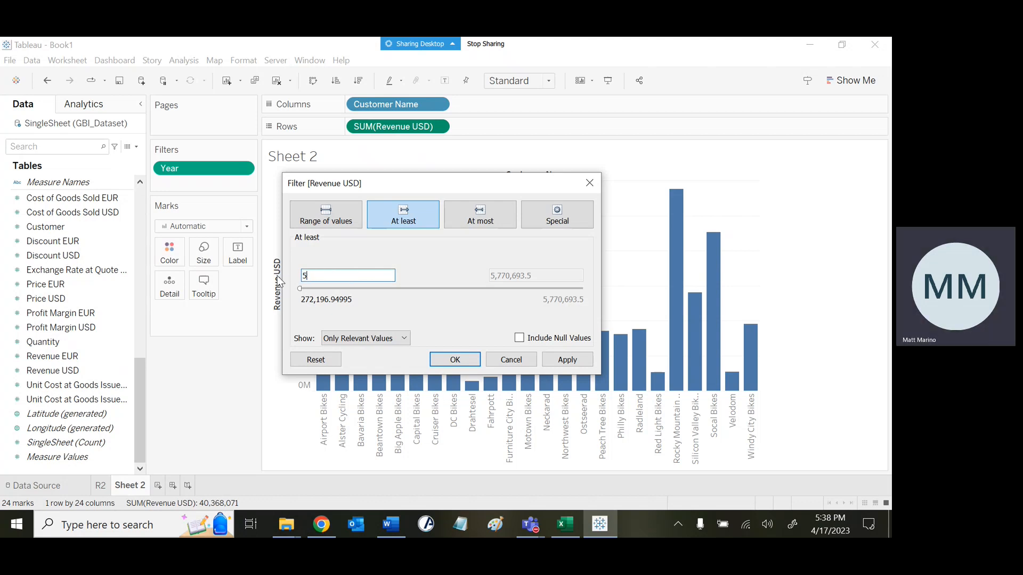
text(000)
text(000)
click(573, 365)
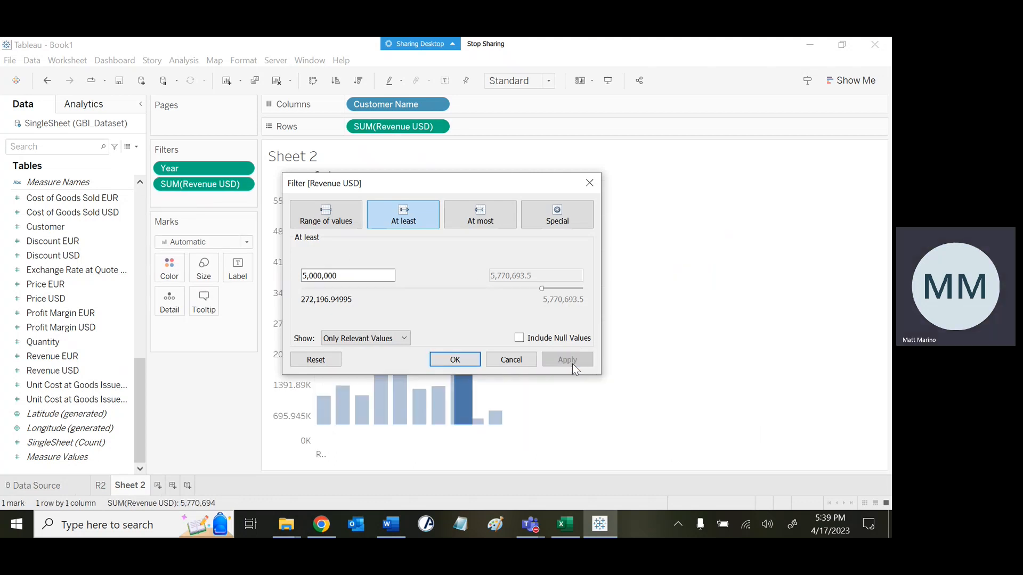
click(455, 359)
Step: Show mark labels on the filtered customer revenue chart and rename the worksheet as R3
mouse_move(331, 434)
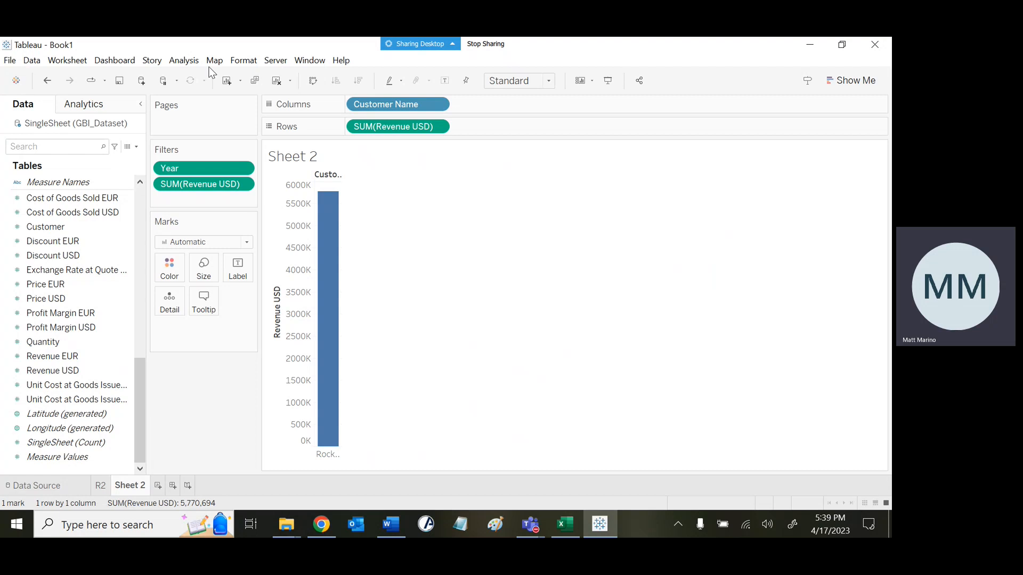
click(184, 61)
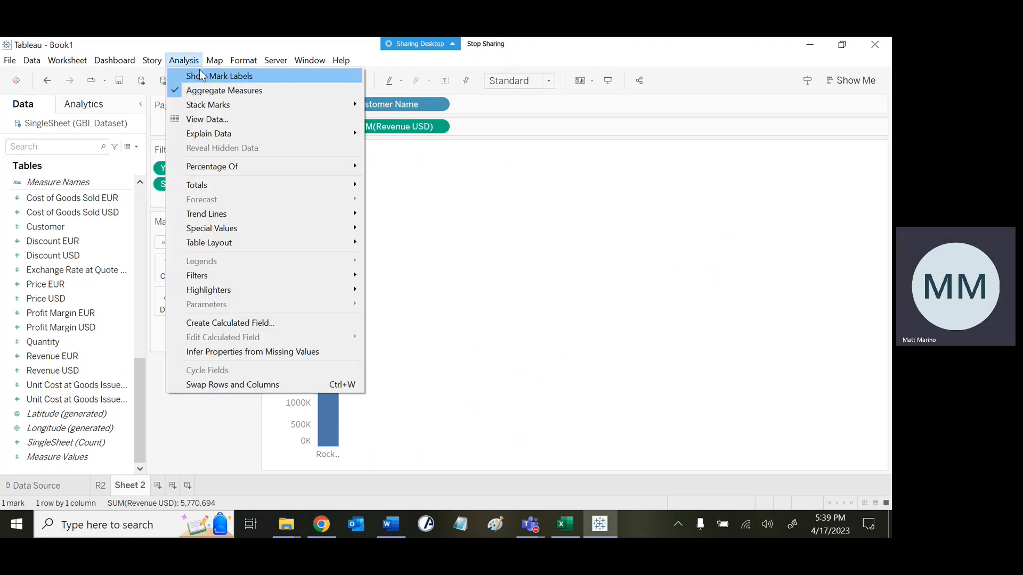
click(203, 77)
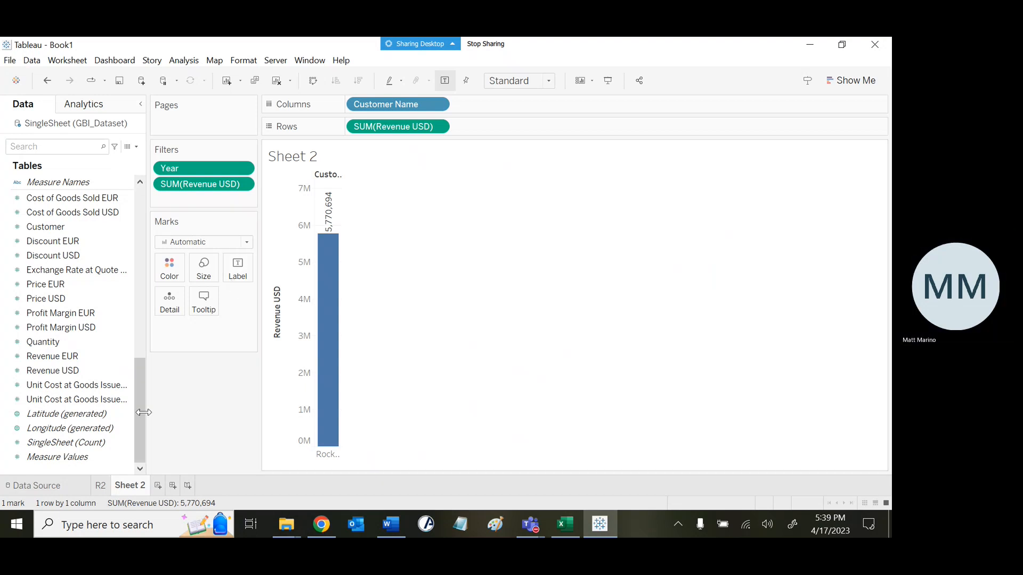
right_click(129, 486)
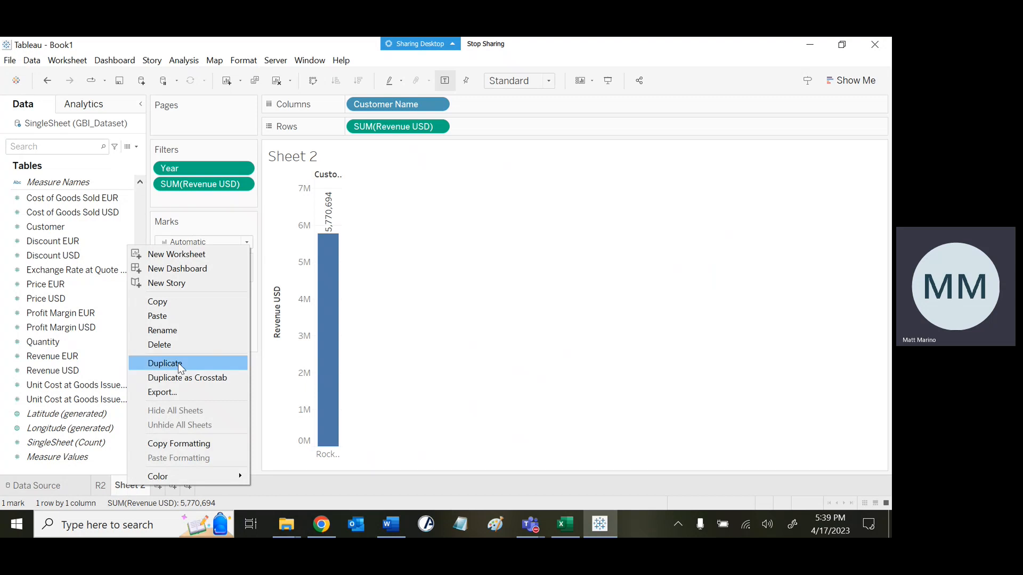
click(188, 334)
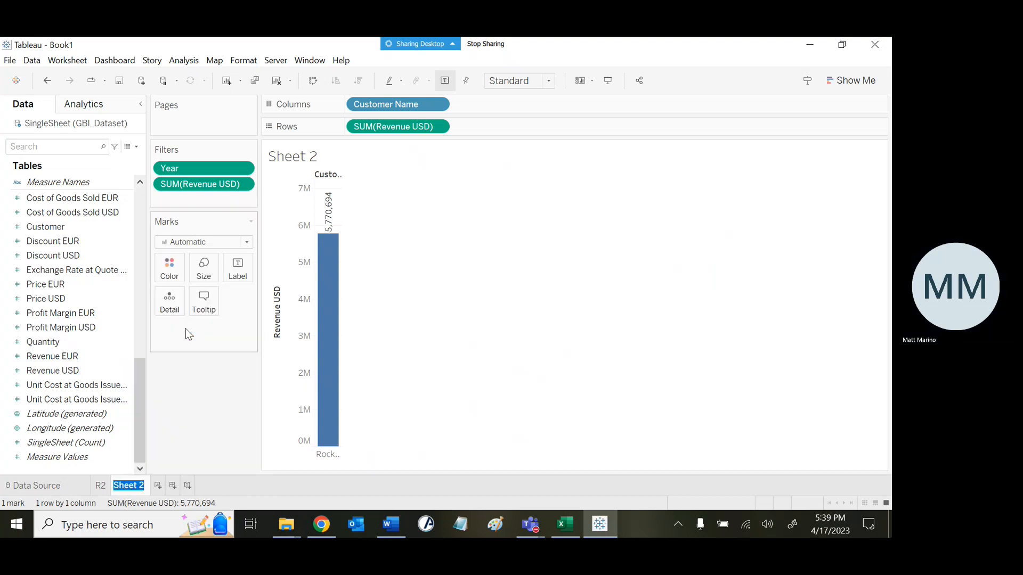
text(R3)
key(Return)
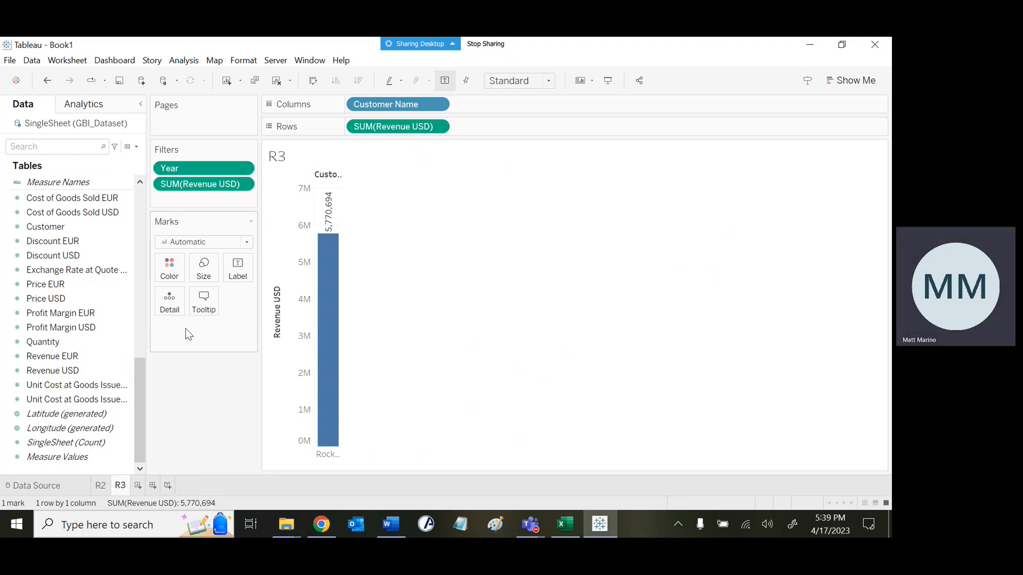
Step: Add a new worksheet after R3 and place the Year field on Columns
click(139, 486)
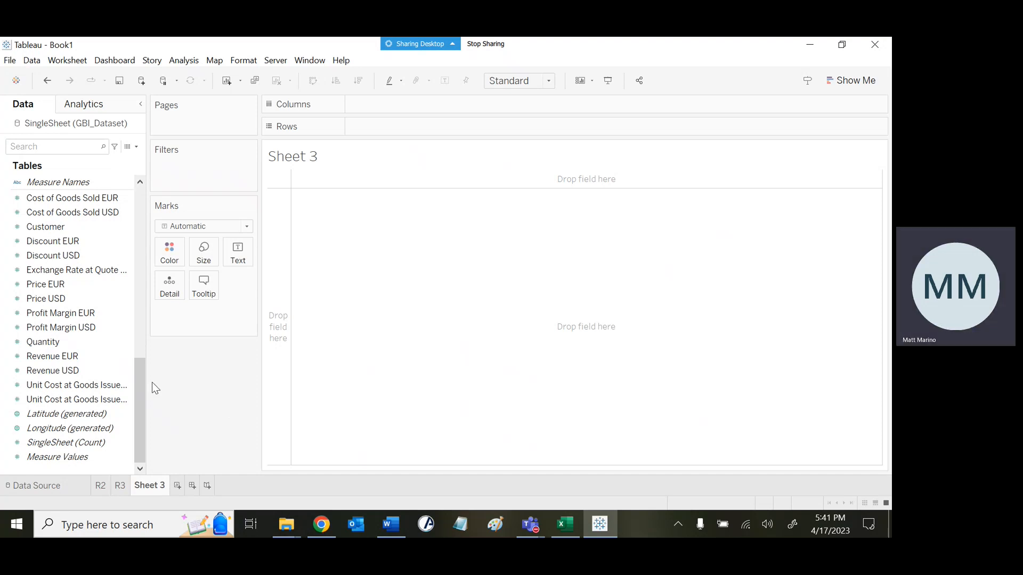
drag(141, 382, 140, 338)
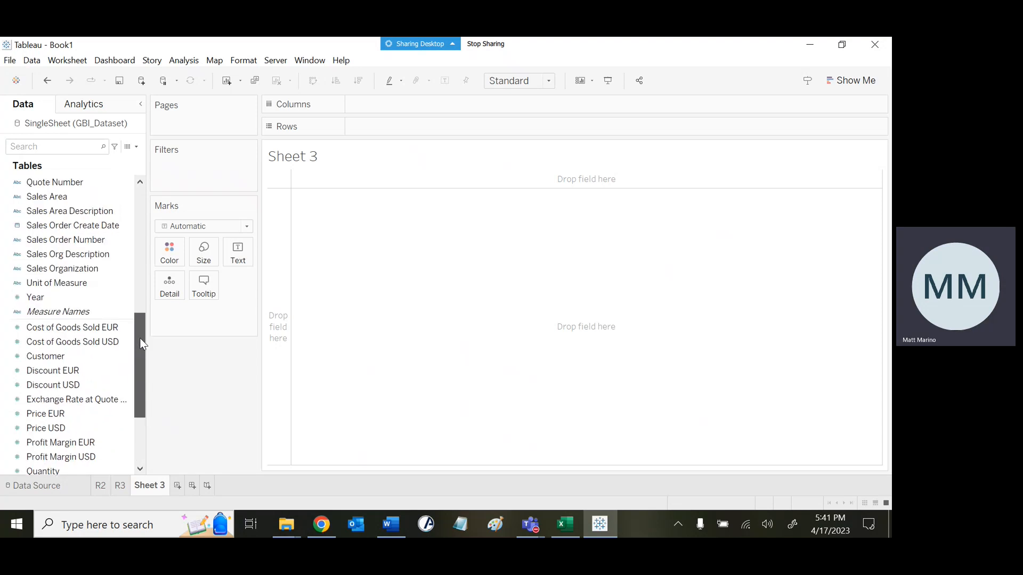
drag(54, 296, 399, 106)
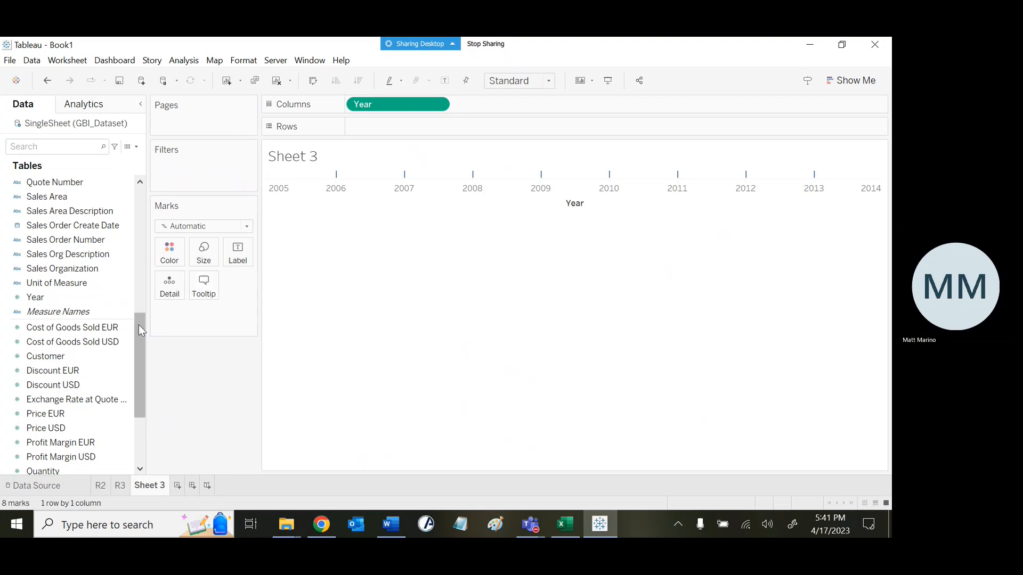
Step: Place the Material Master Description field and the Quantity measure on Rows, in that order
scroll(139, 325, up, 1)
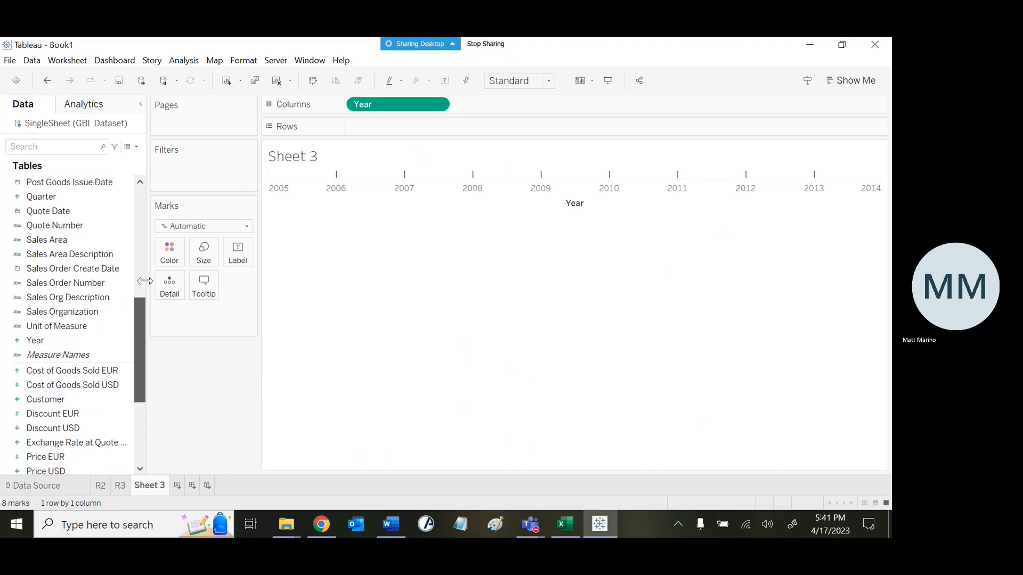
scroll(145, 281, up, 3)
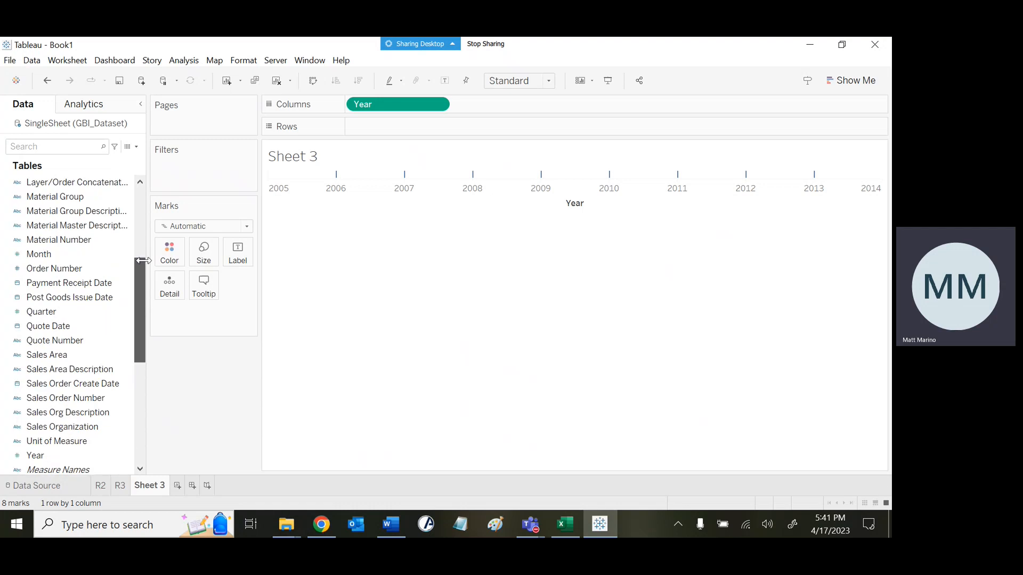
click(83, 232)
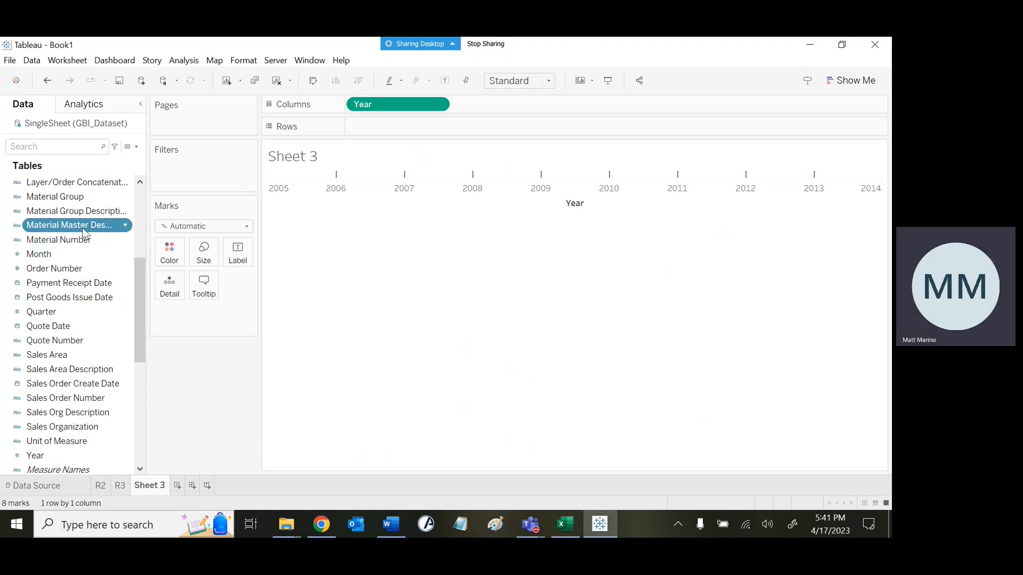
drag(83, 233, 428, 126)
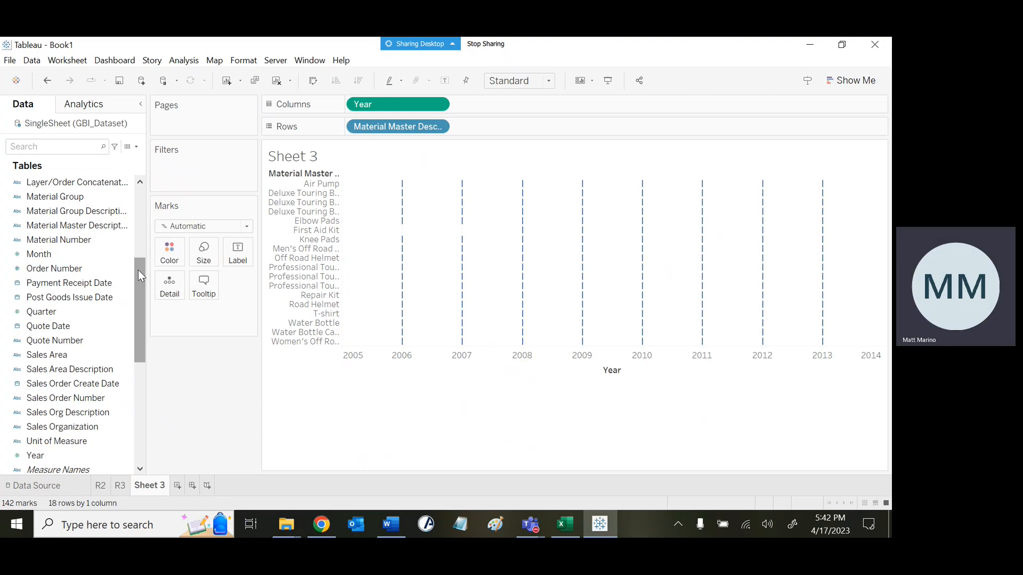
drag(138, 270, 137, 347)
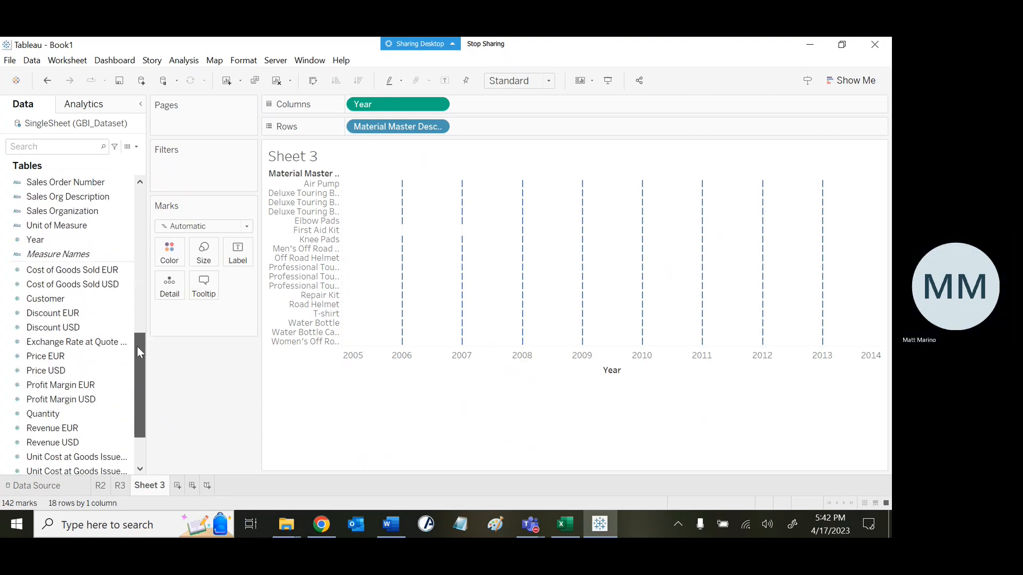
click(56, 414)
drag(56, 415, 499, 132)
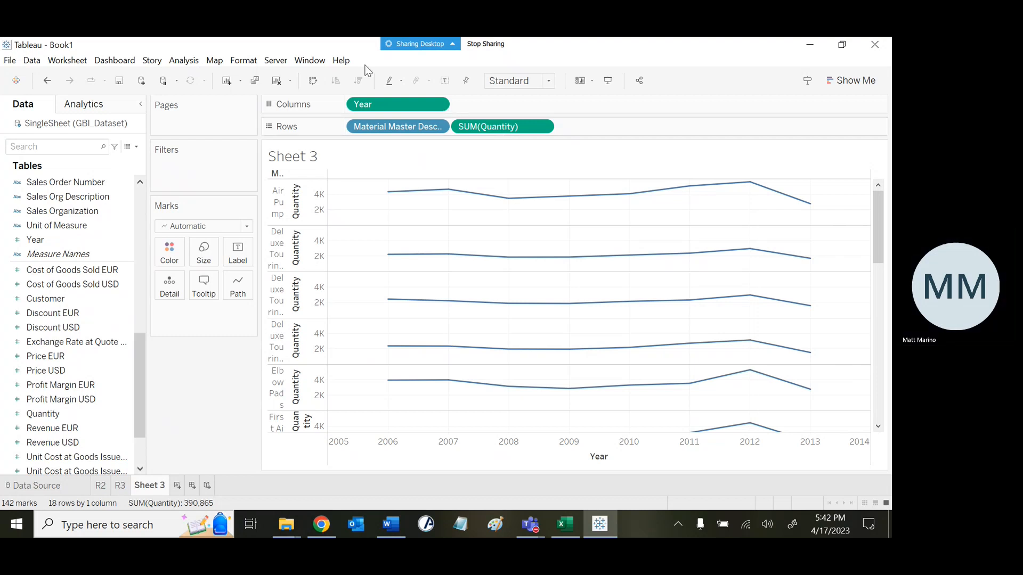
Step: Change the quantity chart's mark type to Bar and add the Quantity measure to the marks as a detail
click(215, 228)
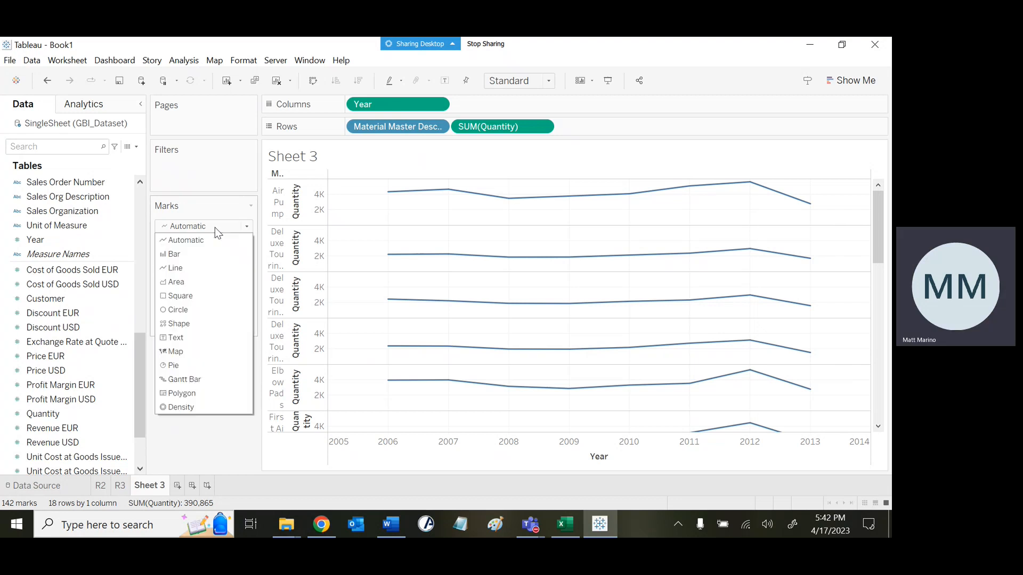
click(211, 263)
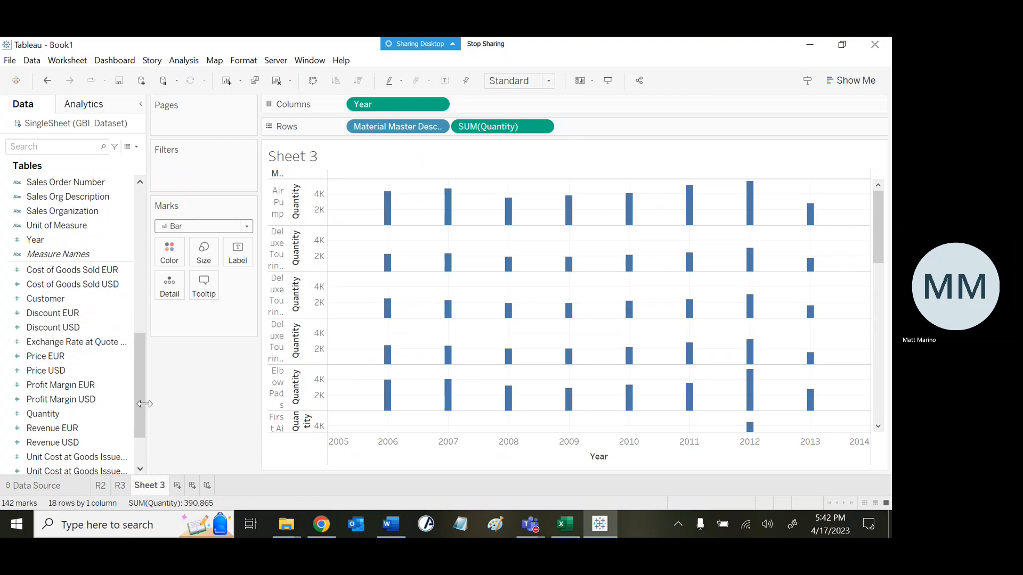
click(55, 414)
drag(56, 414, 187, 320)
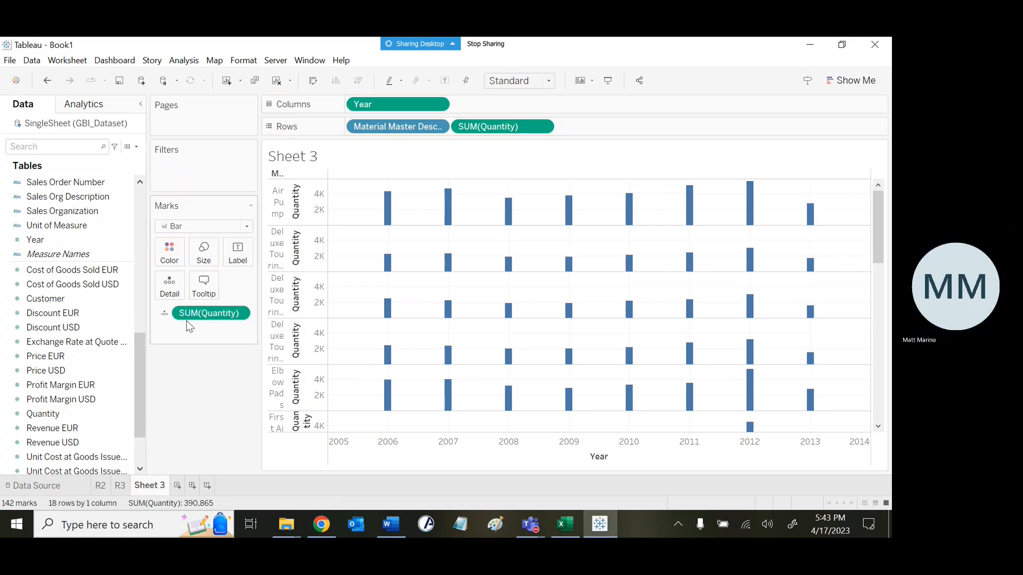
click(239, 313)
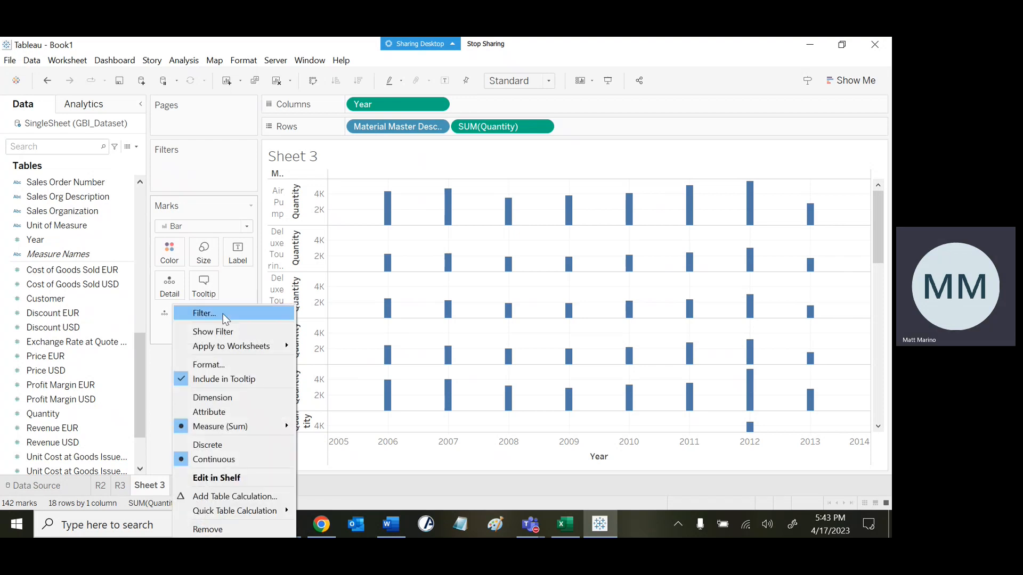
click(223, 314)
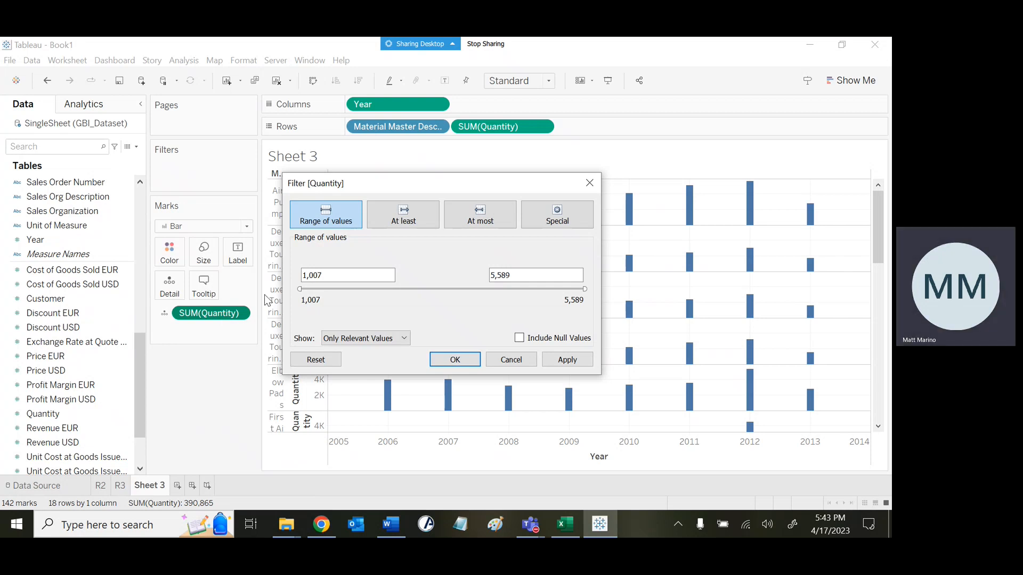
click(594, 184)
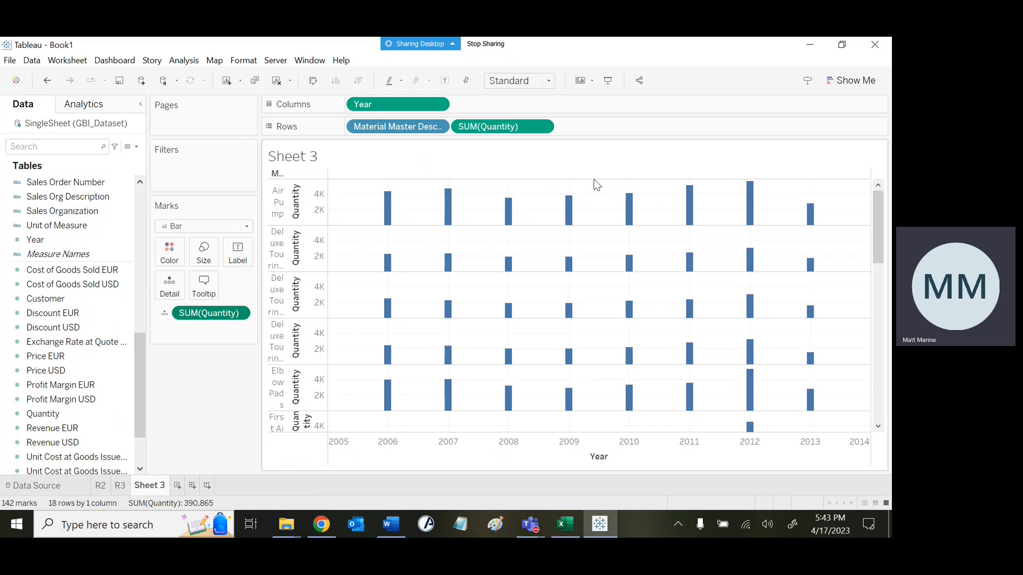
Step: Show mark labels on the material quantity chart and rename the worksheet as R5
click(174, 67)
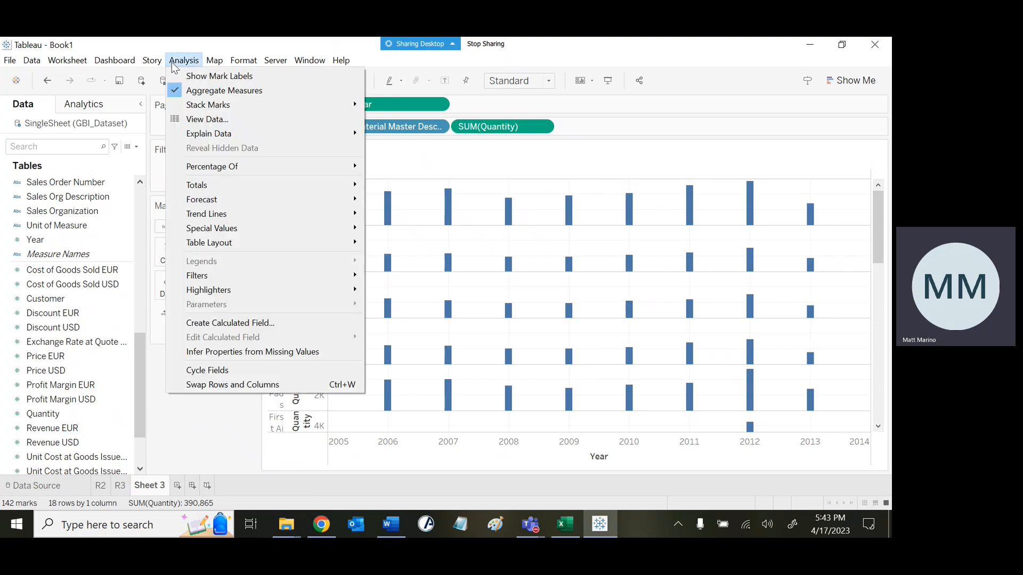
click(195, 77)
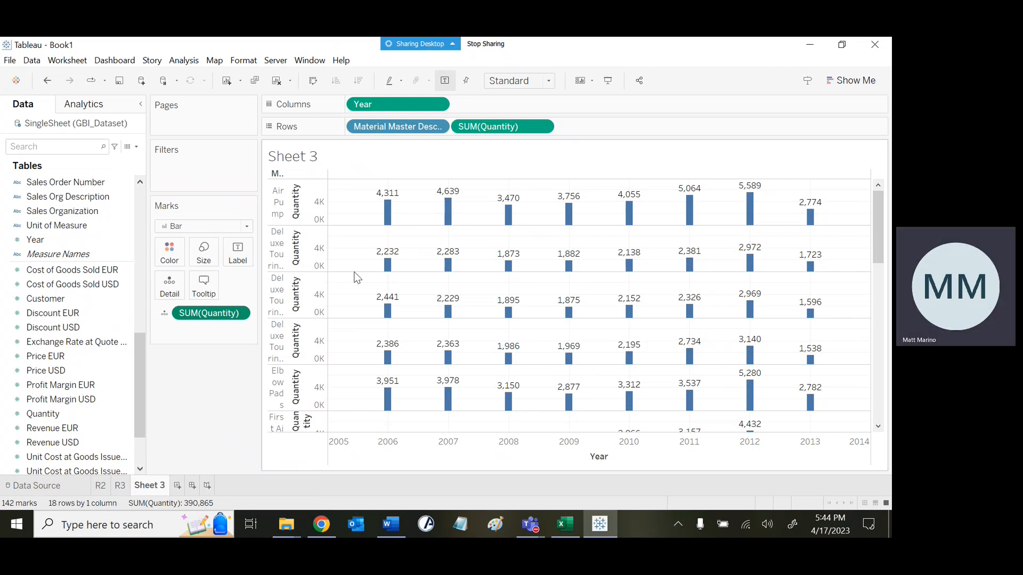
right_click(153, 490)
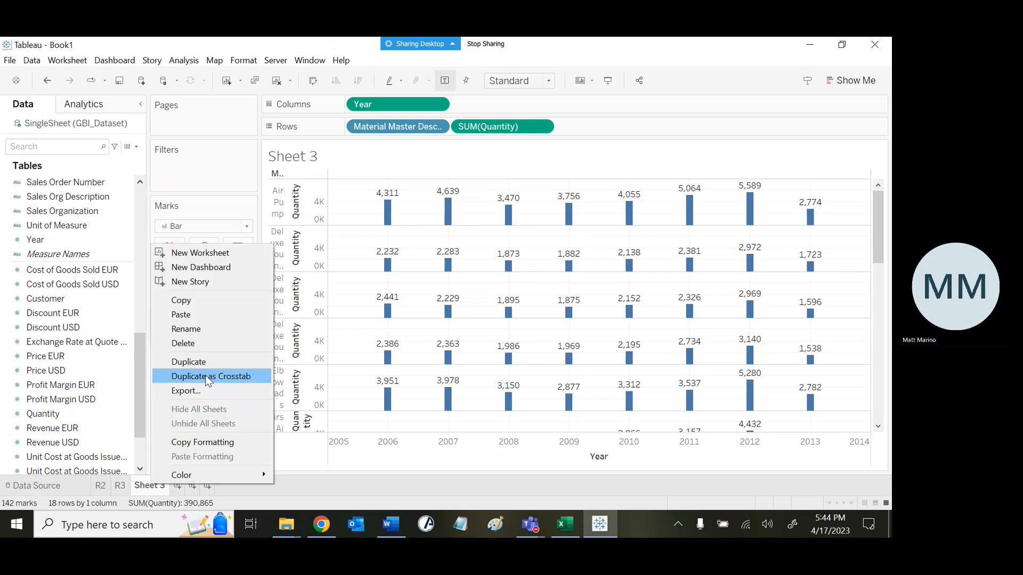
click(217, 335)
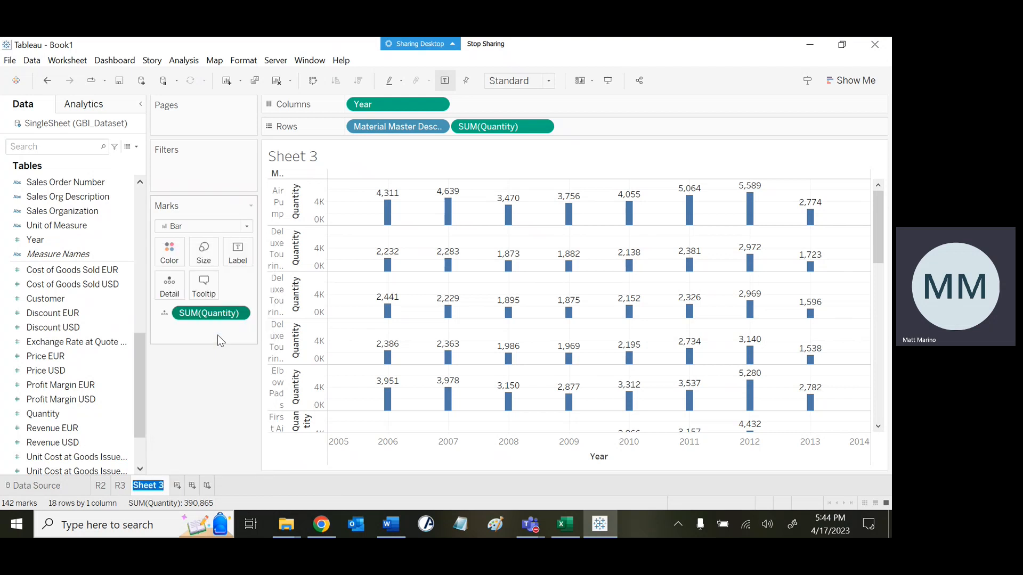
text(R5)
key(Return)
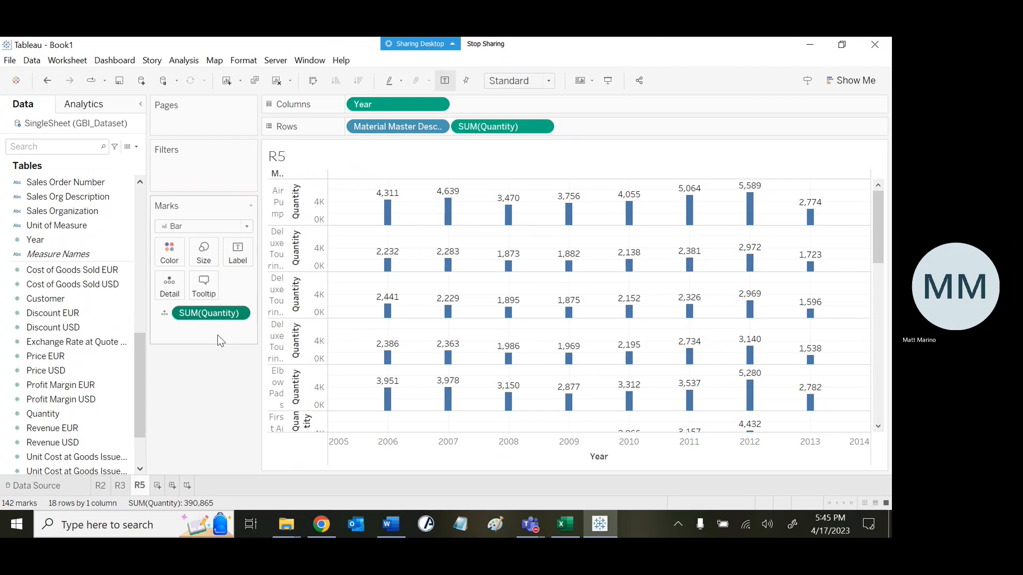
Step: Add a new worksheet after R5 and place the Year field on Columns
click(157, 485)
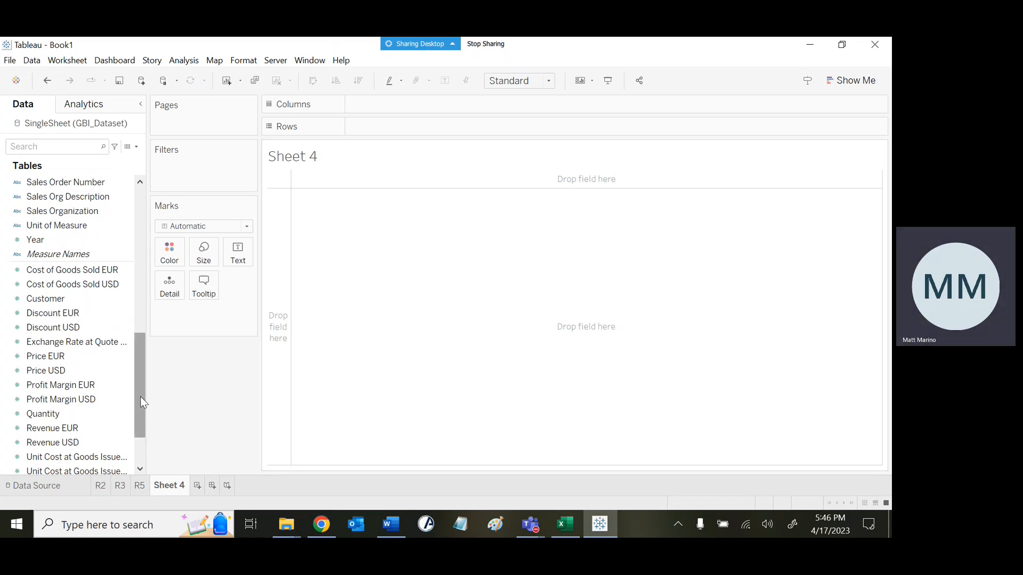
drag(140, 395, 141, 381)
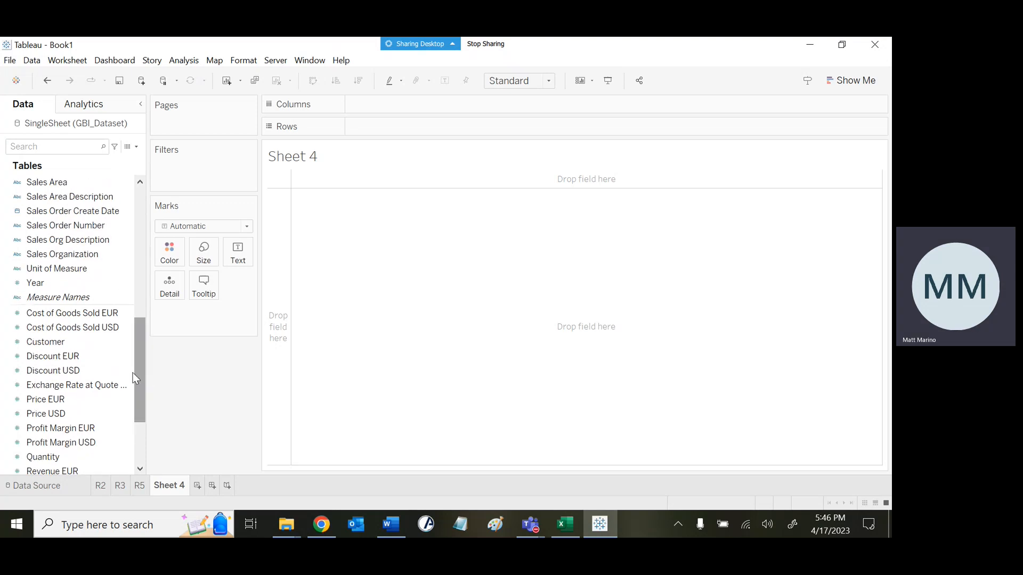
click(57, 285)
drag(78, 274, 411, 100)
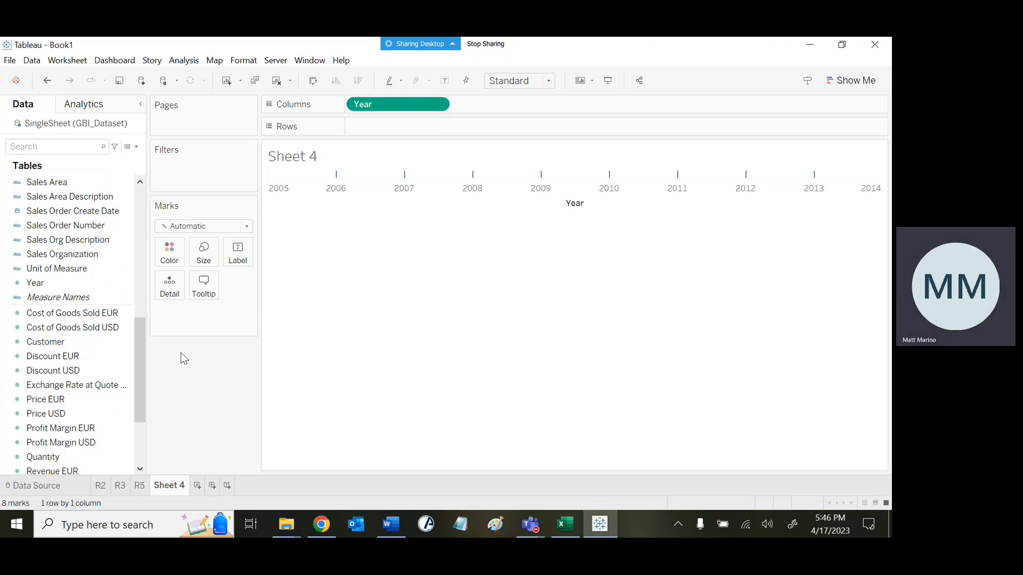
drag(141, 377, 162, 246)
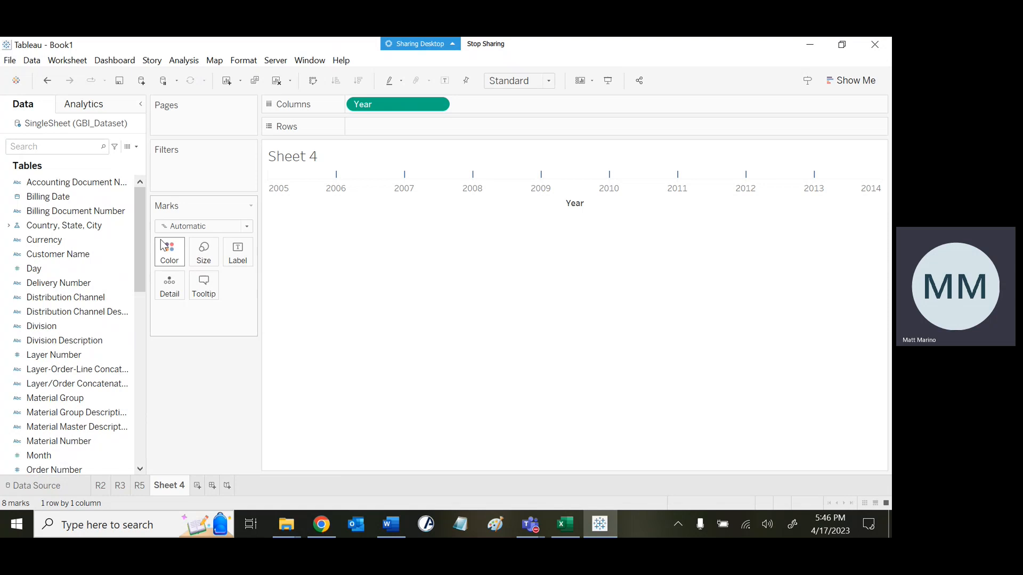
Step: Place the Country field and the Revenue USD measure on Rows, in that order, taking Country from the location hierarchy
click(9, 226)
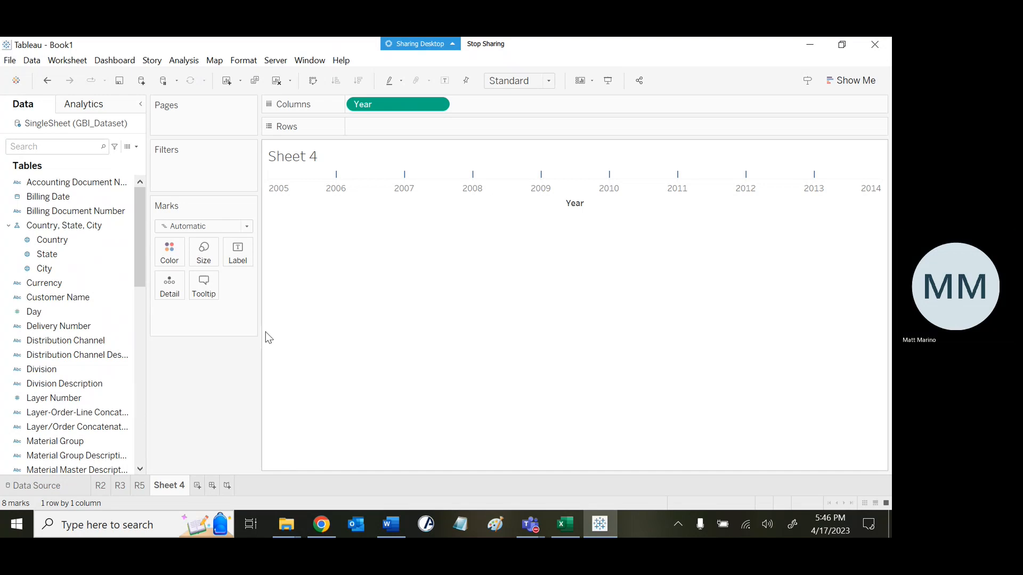
drag(52, 240, 391, 132)
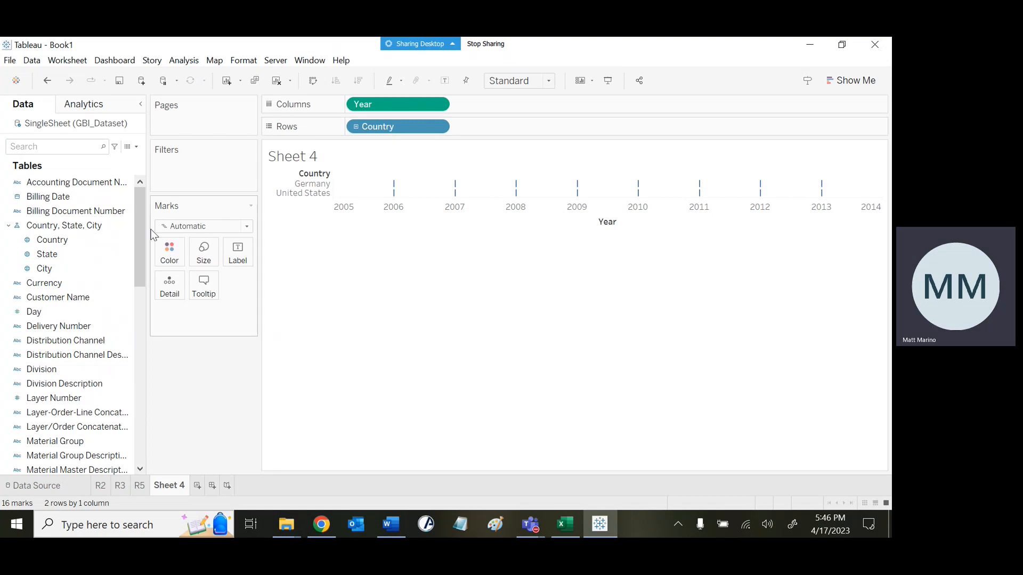
drag(140, 237, 135, 416)
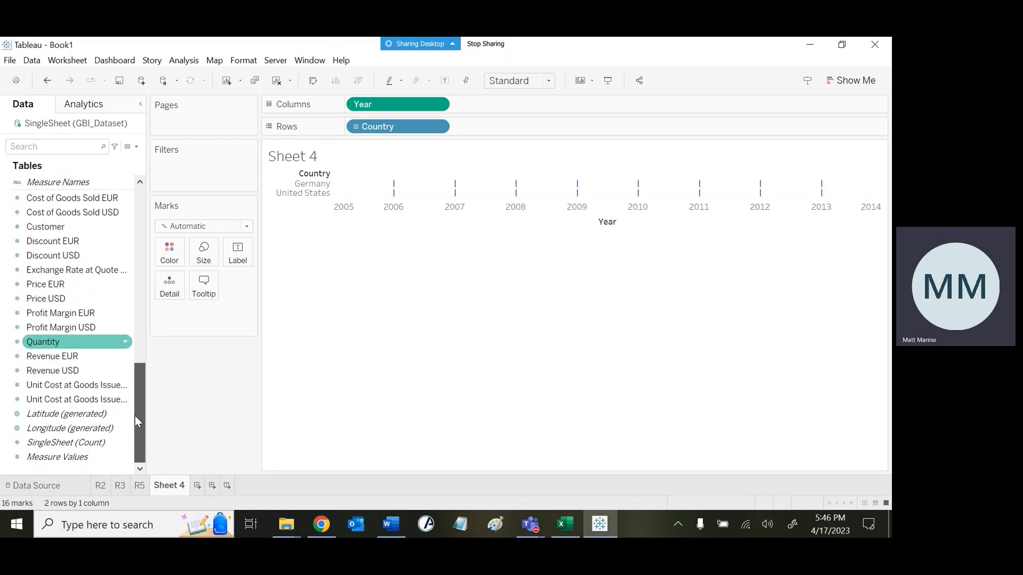
click(85, 372)
drag(85, 376, 511, 132)
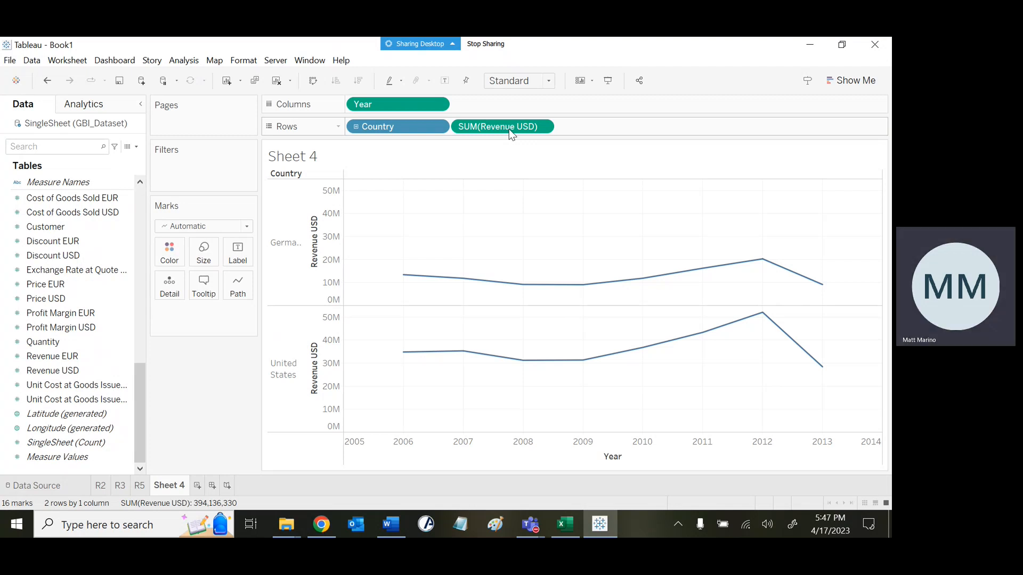
Step: Show mark labels on the country revenue chart and rename the worksheet as R6
click(183, 60)
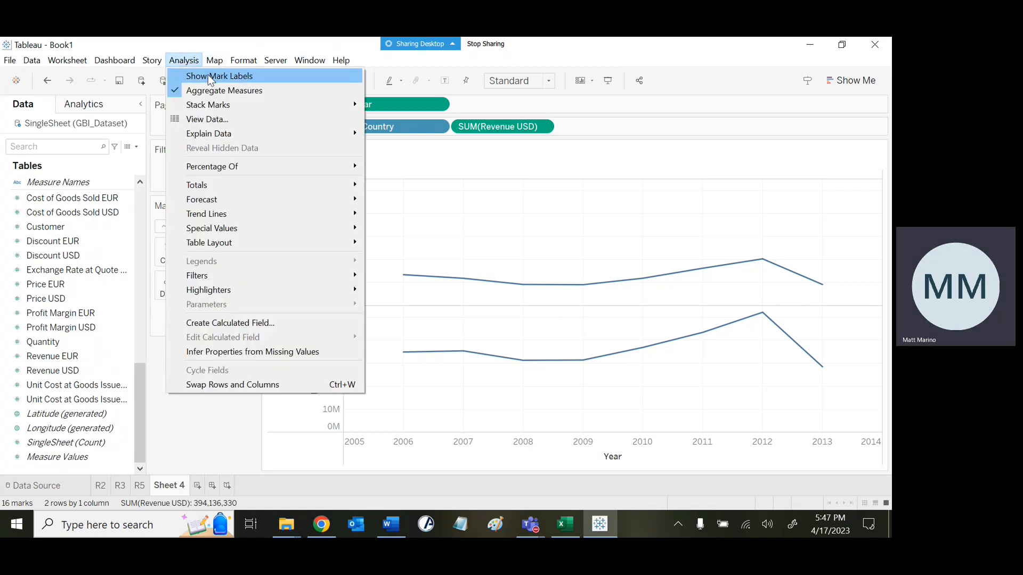
click(210, 77)
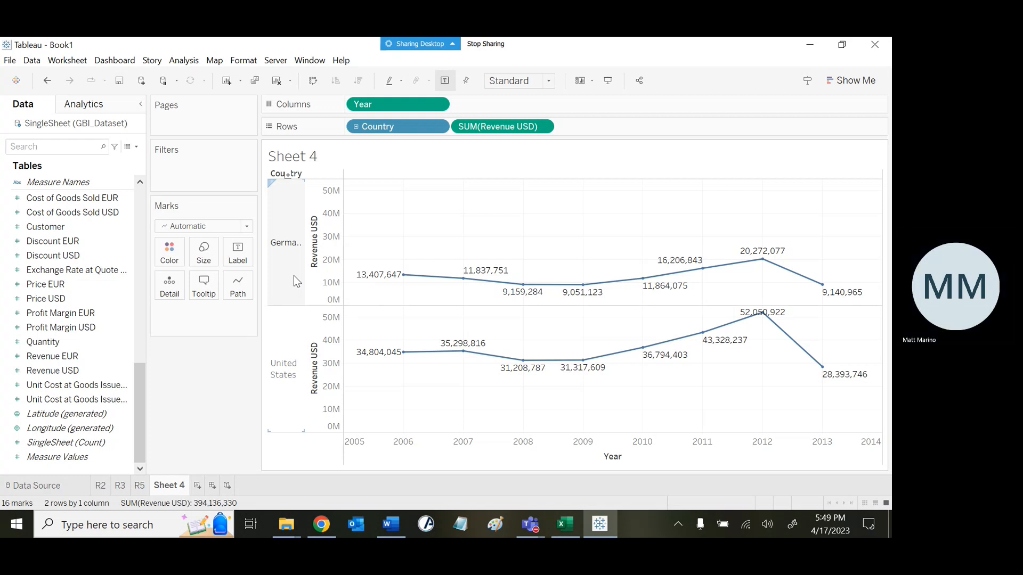
right_click(168, 486)
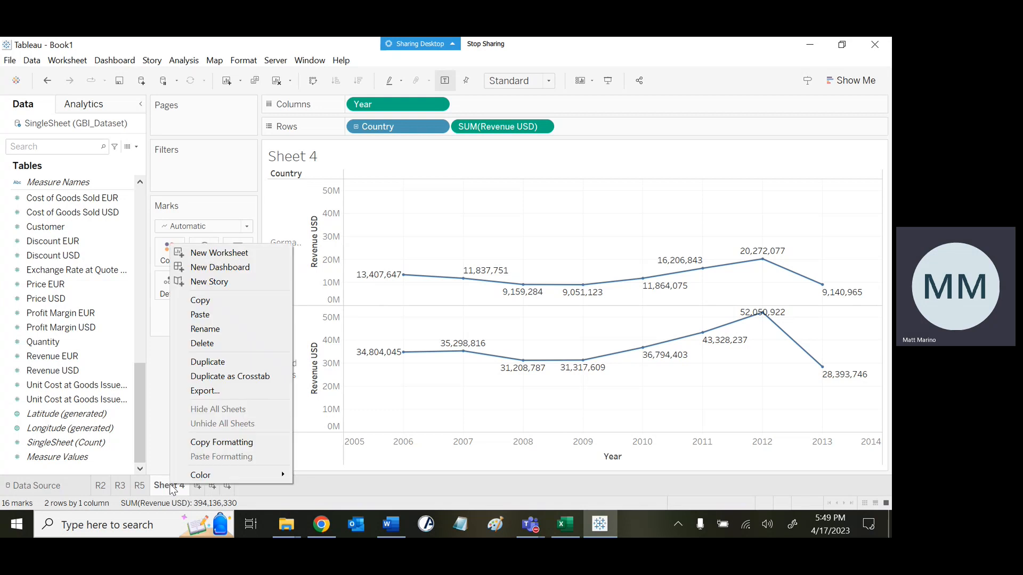
click(233, 332)
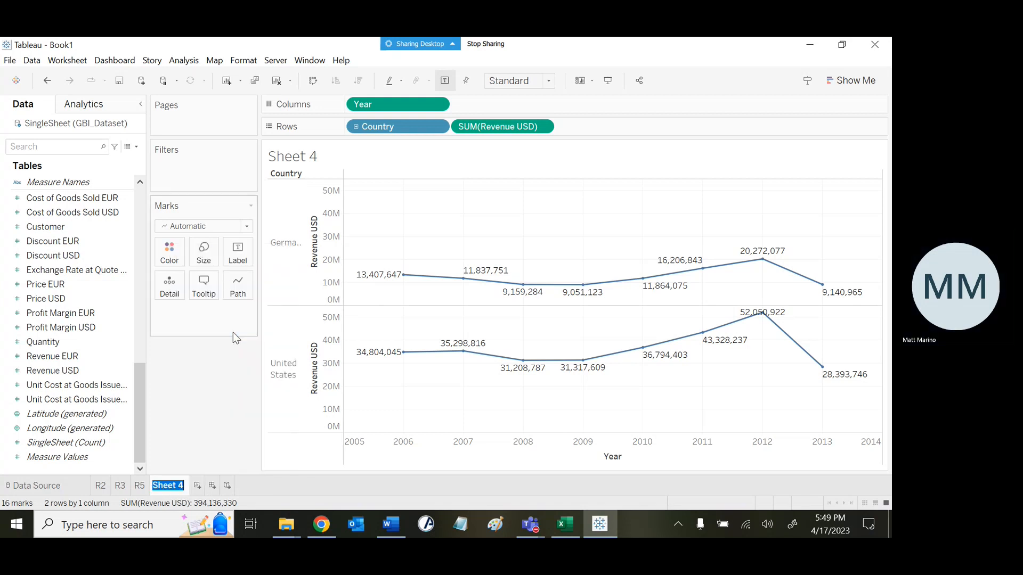
text(R6)
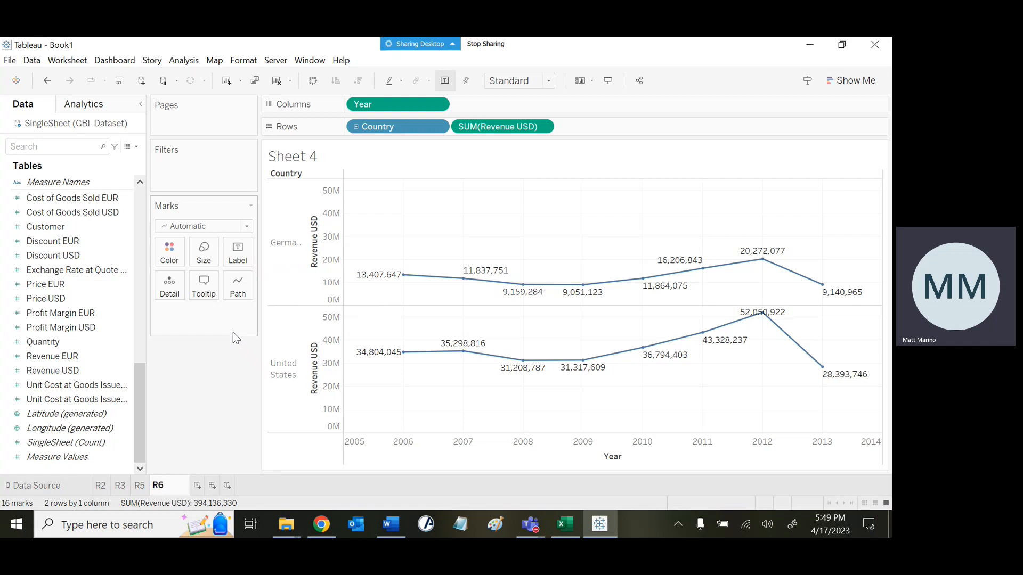
key(Return)
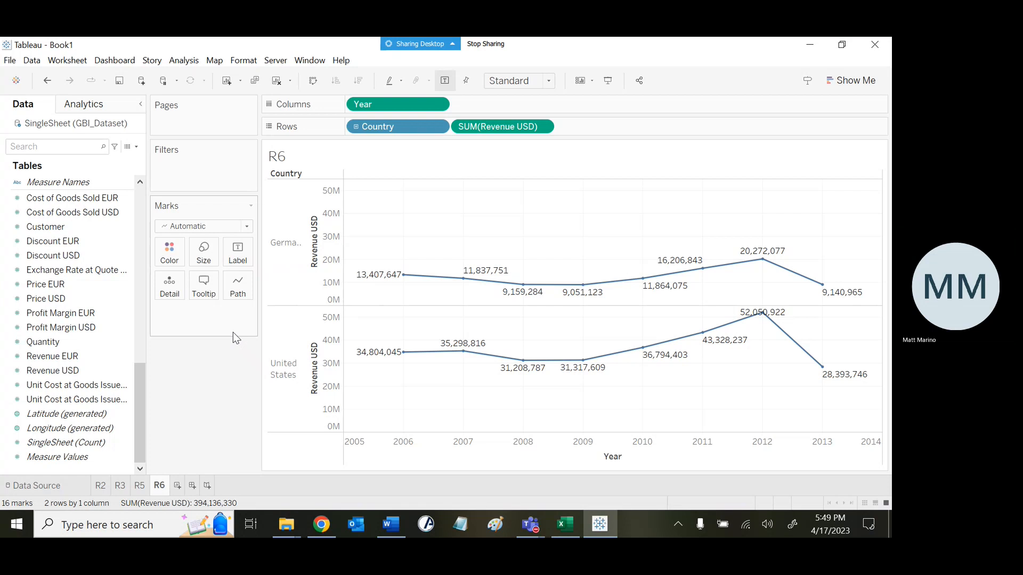
Step: Add a new worksheet after R6 and place the Year field on Columns
click(178, 486)
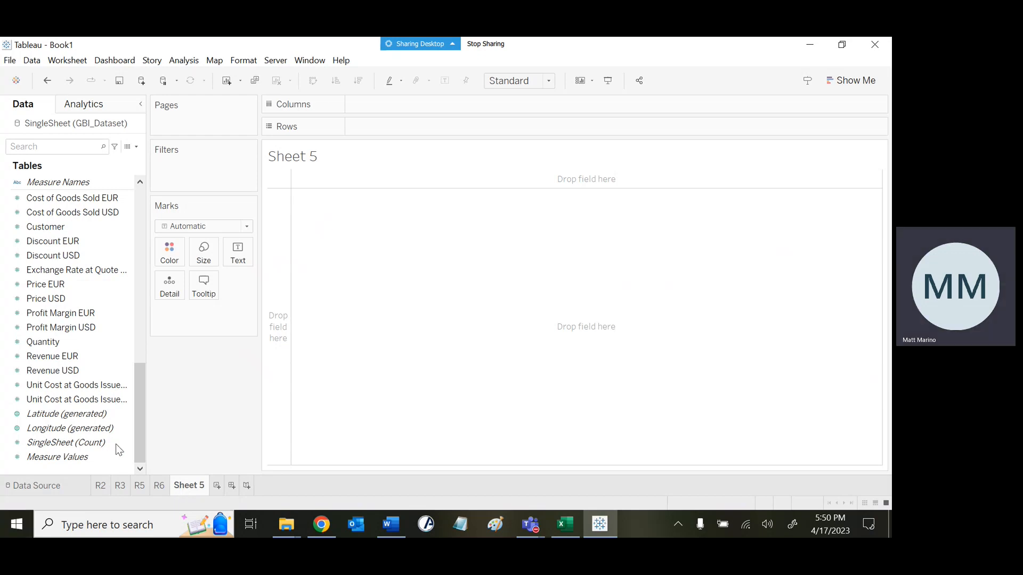
drag(137, 426, 138, 367)
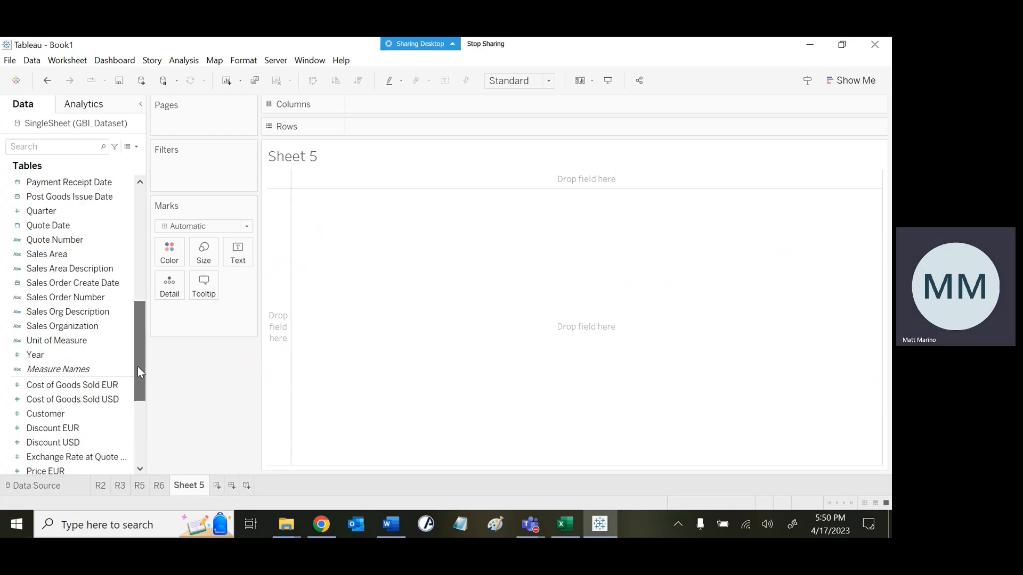
drag(59, 357, 396, 108)
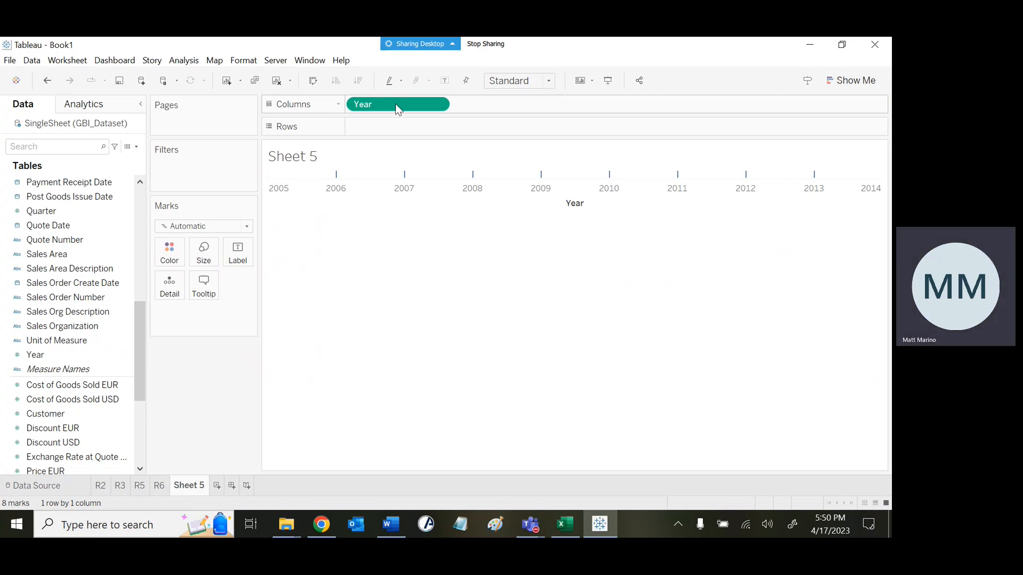
Step: Place the Material Master Description field and the Revenue USD measure on Rows, in that order, for the yearly chart
drag(142, 342, 139, 302)
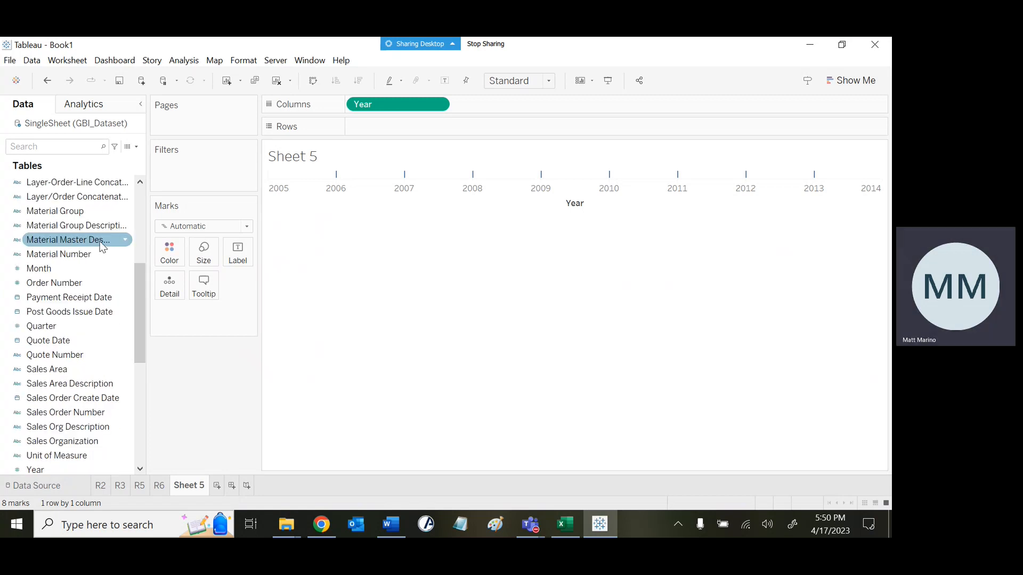
drag(106, 241, 426, 129)
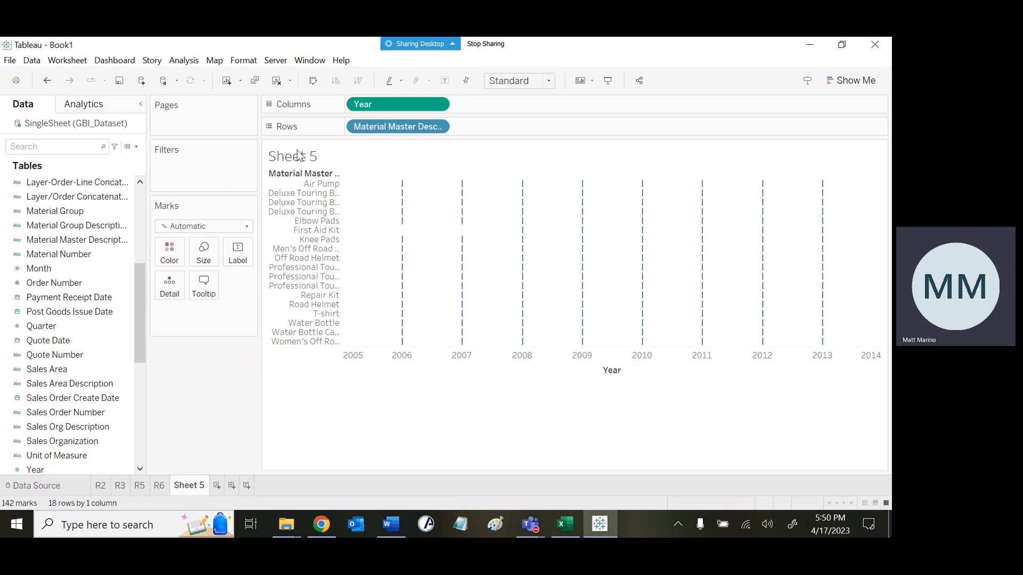
drag(139, 276, 514, 129)
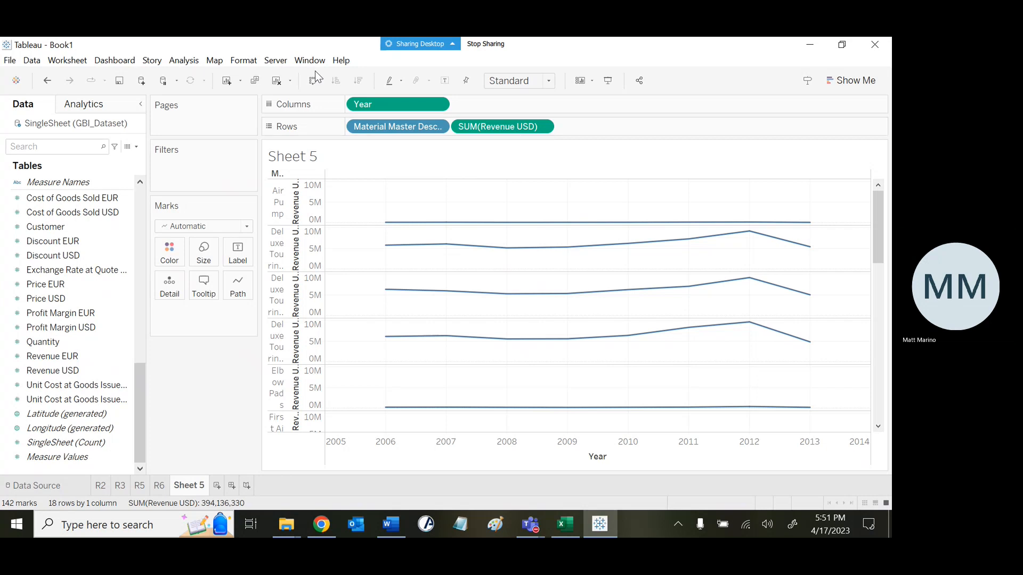
Step: Show mark labels on the yearly material revenue chart and look through its materials down to the last one
click(187, 61)
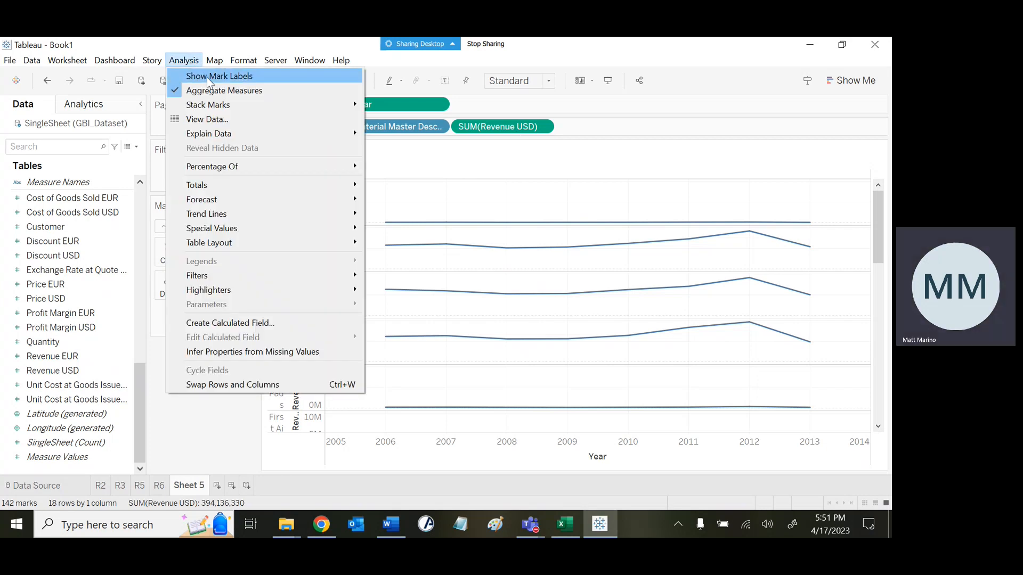
click(207, 78)
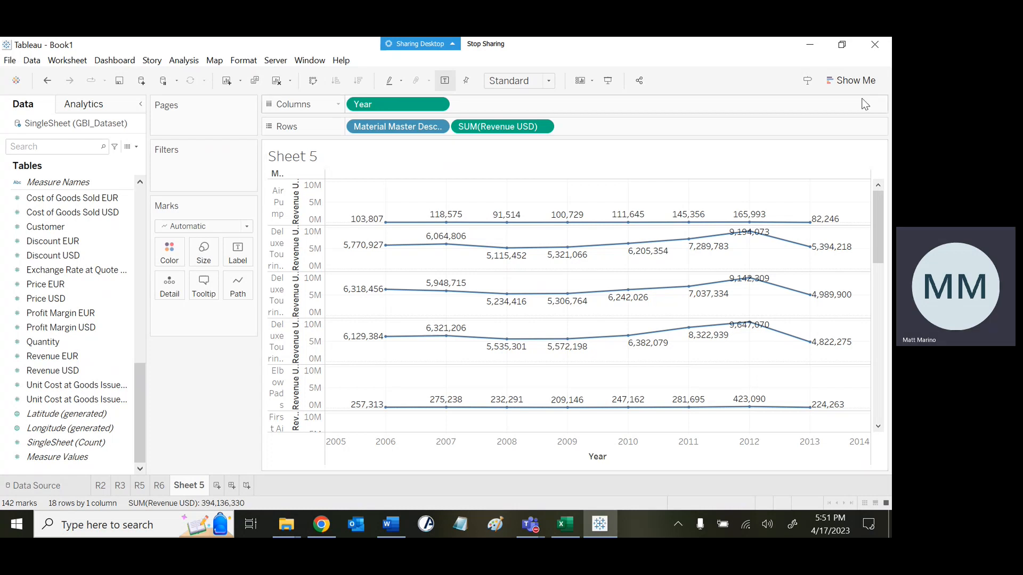
click(852, 81)
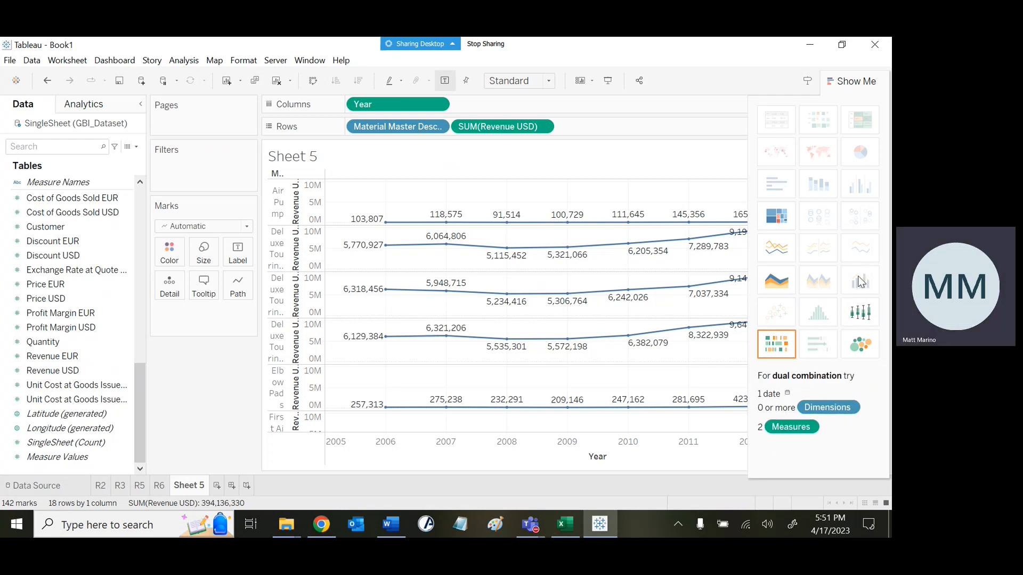
click(851, 83)
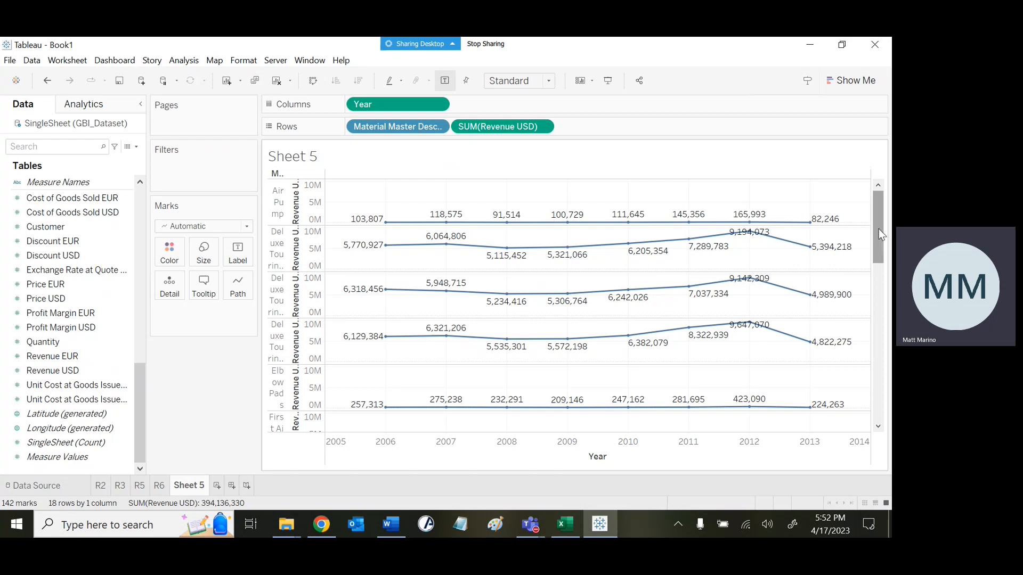
drag(877, 229, 874, 283)
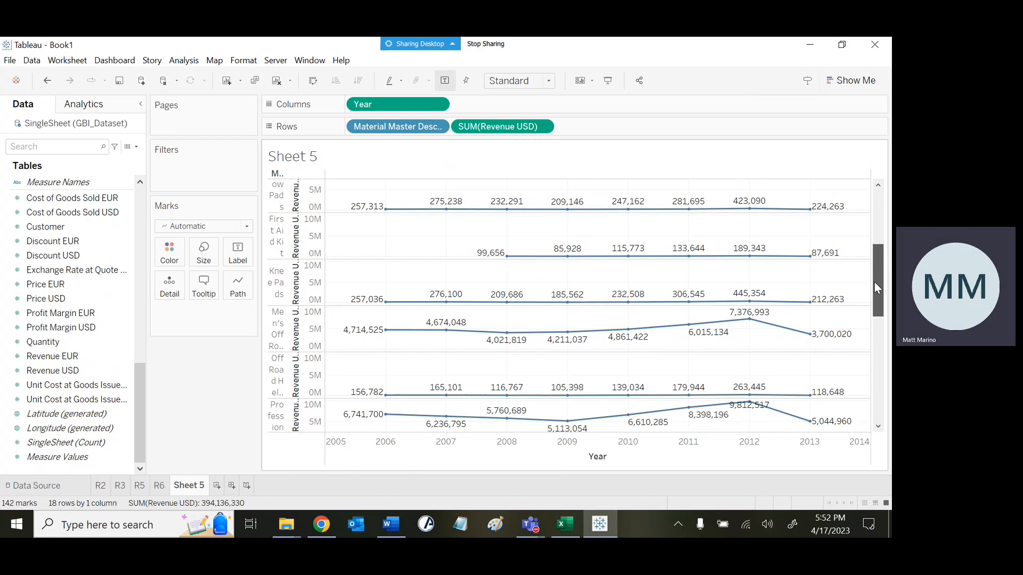
drag(874, 283, 862, 404)
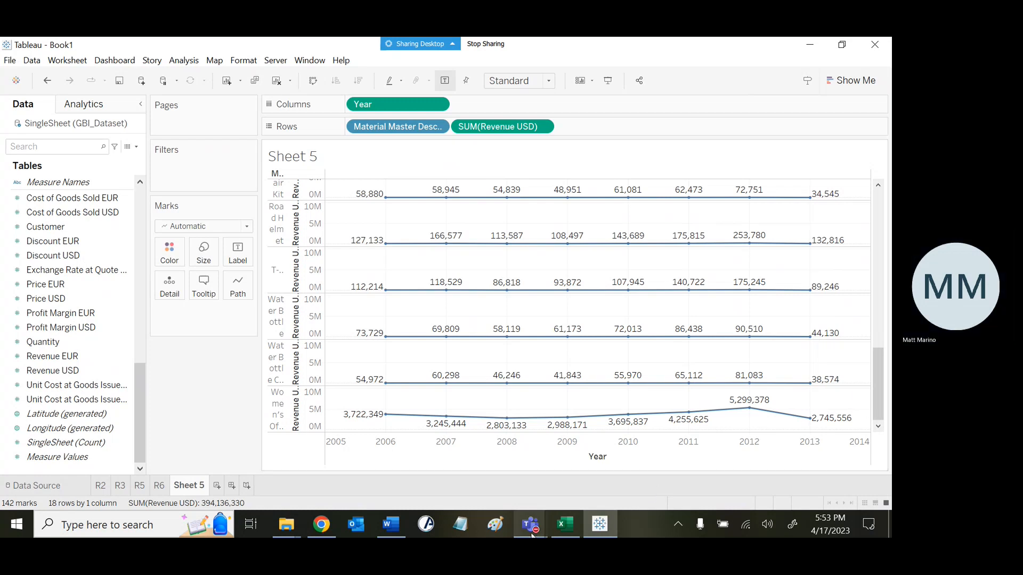
Step: Rename the yearly material revenue worksheet as R7
right_click(205, 486)
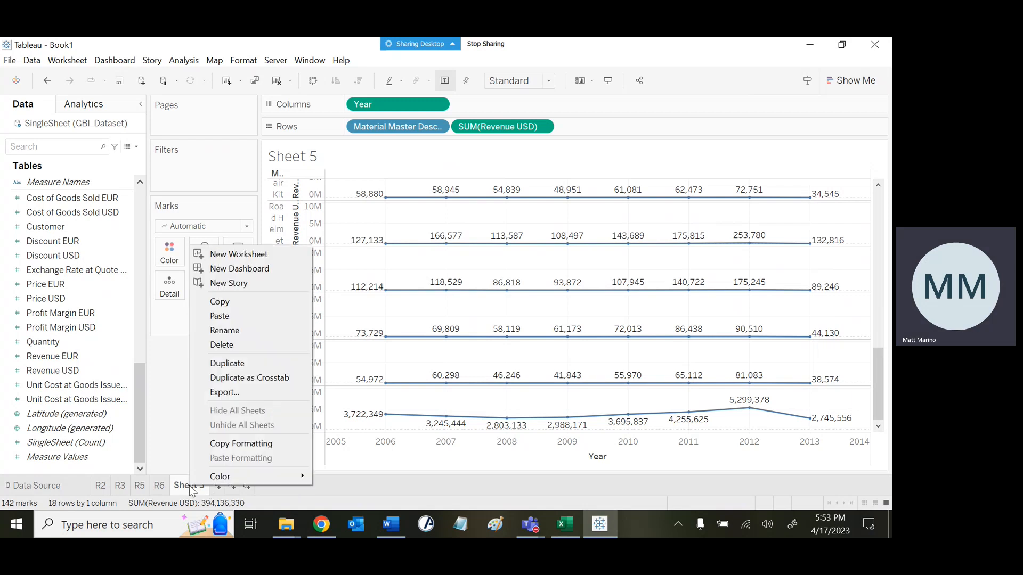
click(240, 333)
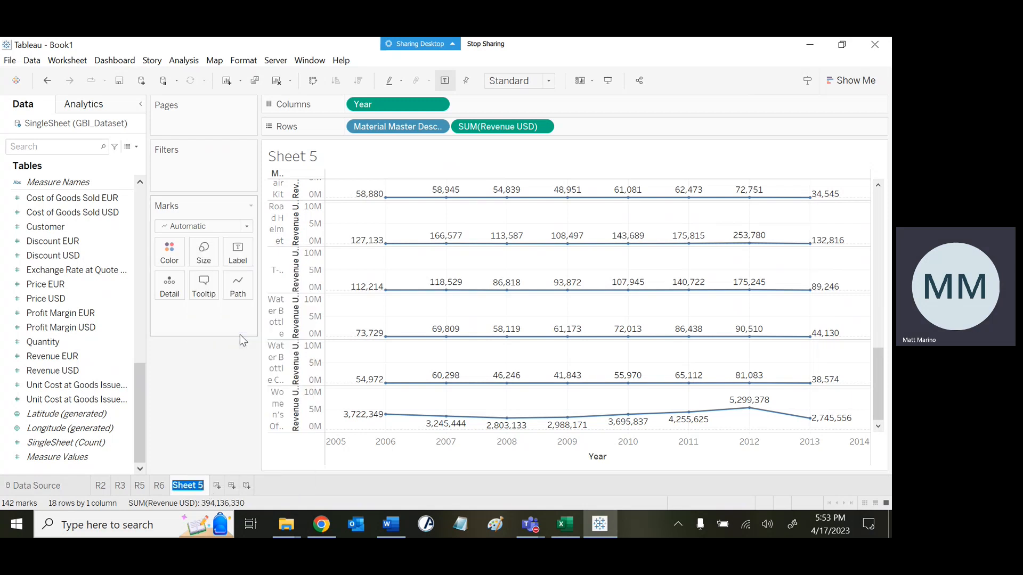
text(R7)
key(Return)
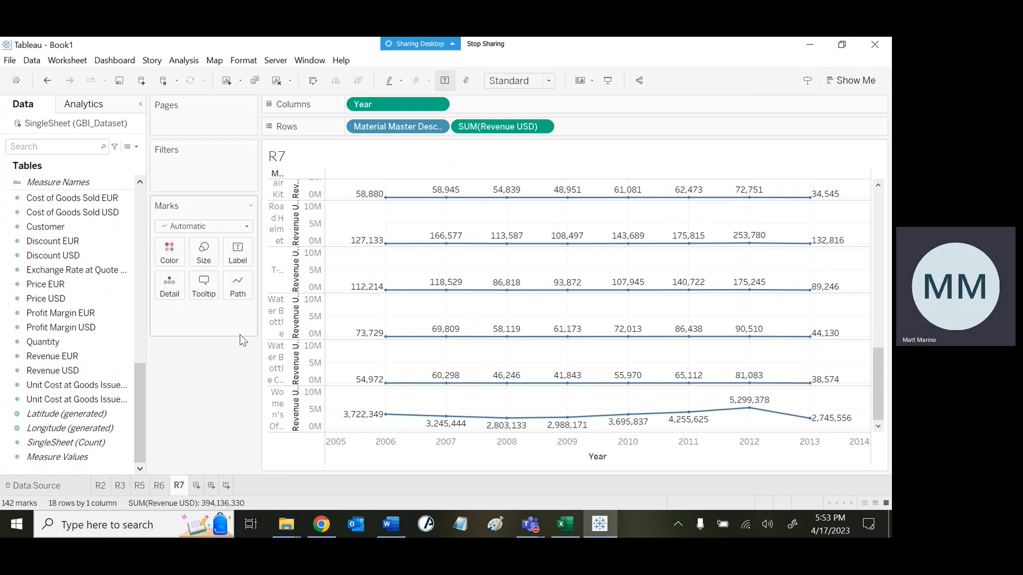
Step: Add a new worksheet after R7 and place the Month field on Columns
click(196, 486)
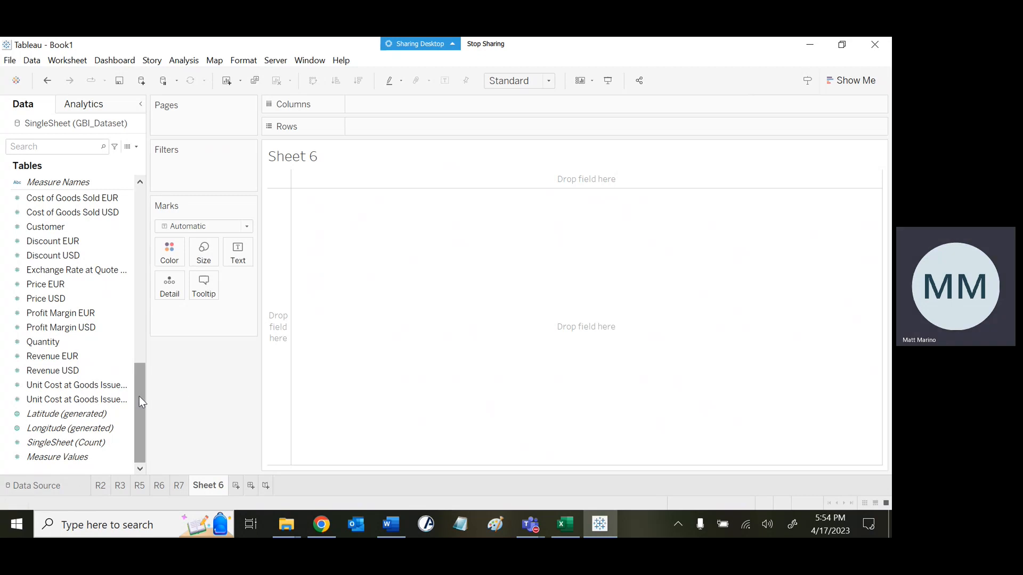
drag(139, 397, 137, 302)
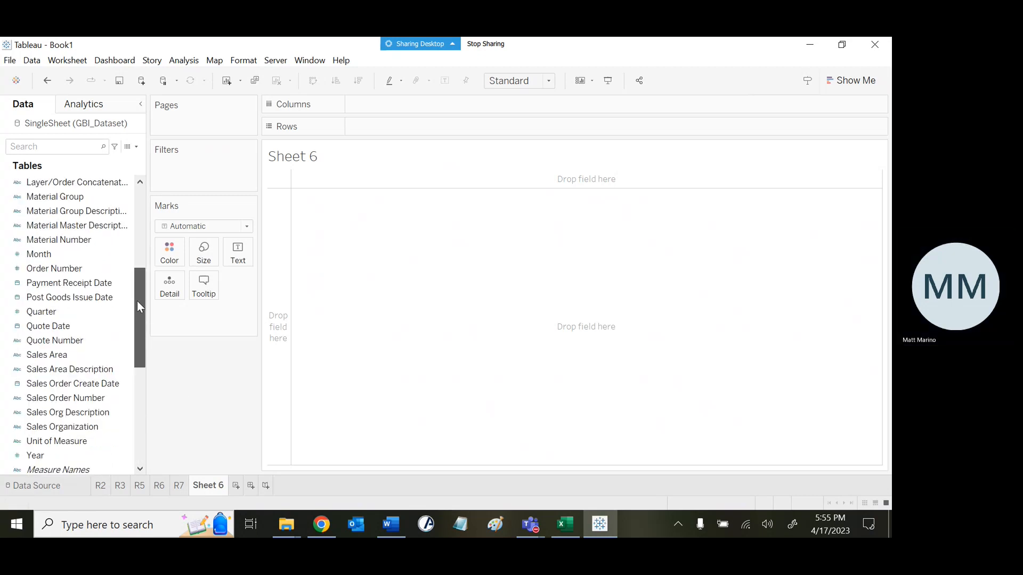
click(47, 255)
drag(46, 255, 379, 101)
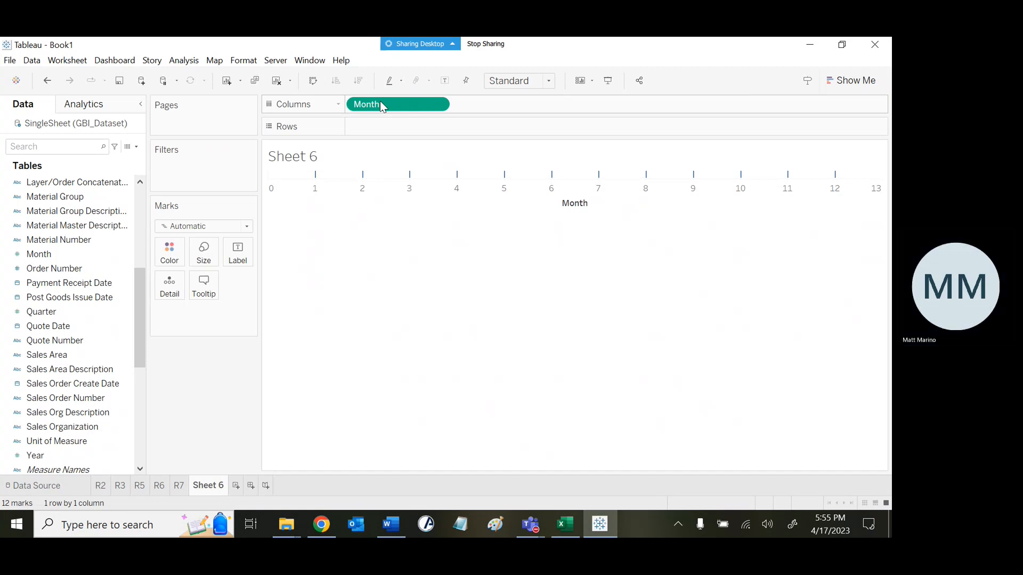
Step: Place the Material Master Description field and the Revenue USD measure on Rows, in that order, for the monthly chart
drag(94, 230, 417, 138)
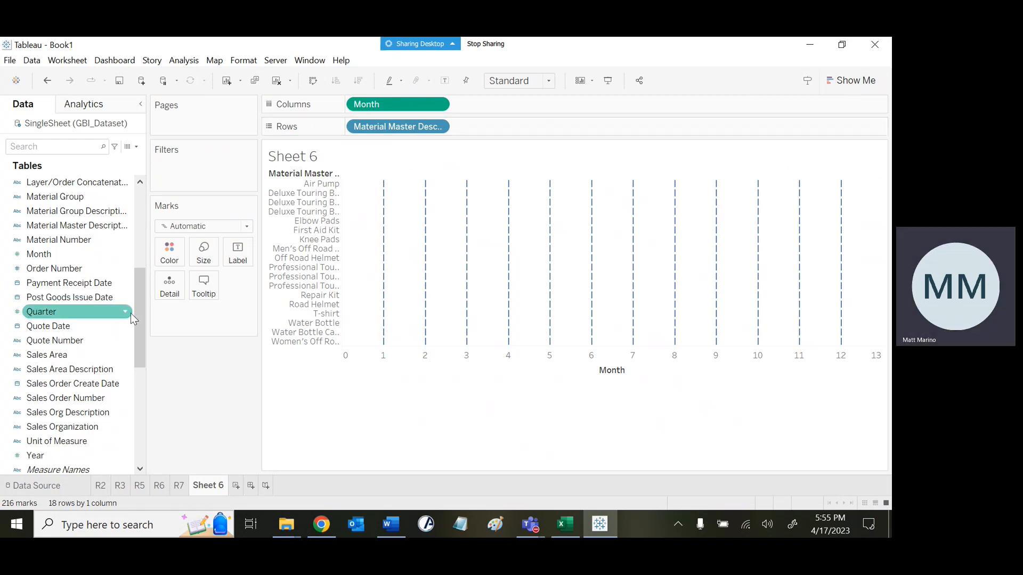
drag(136, 315, 139, 411)
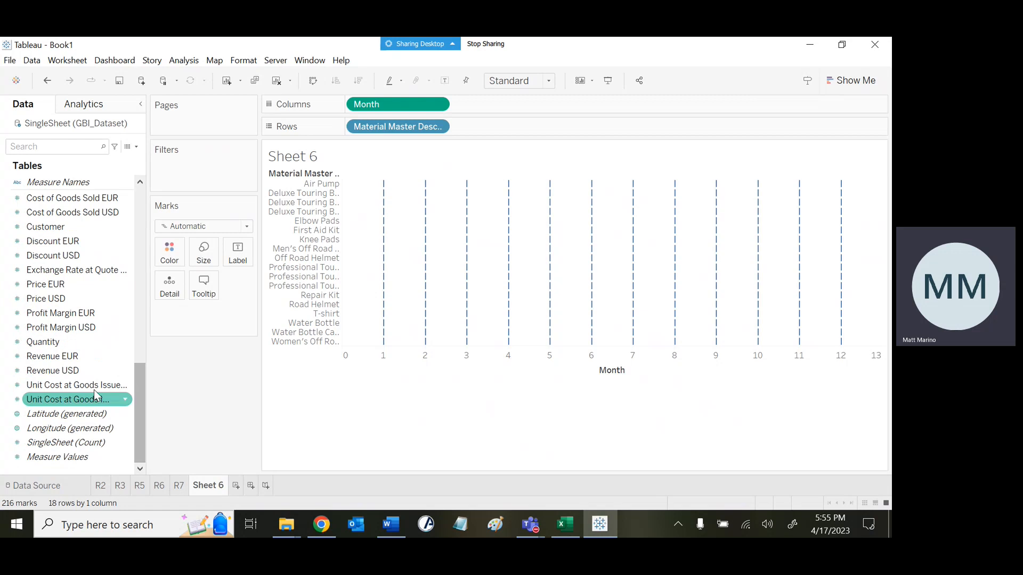
drag(59, 371, 520, 134)
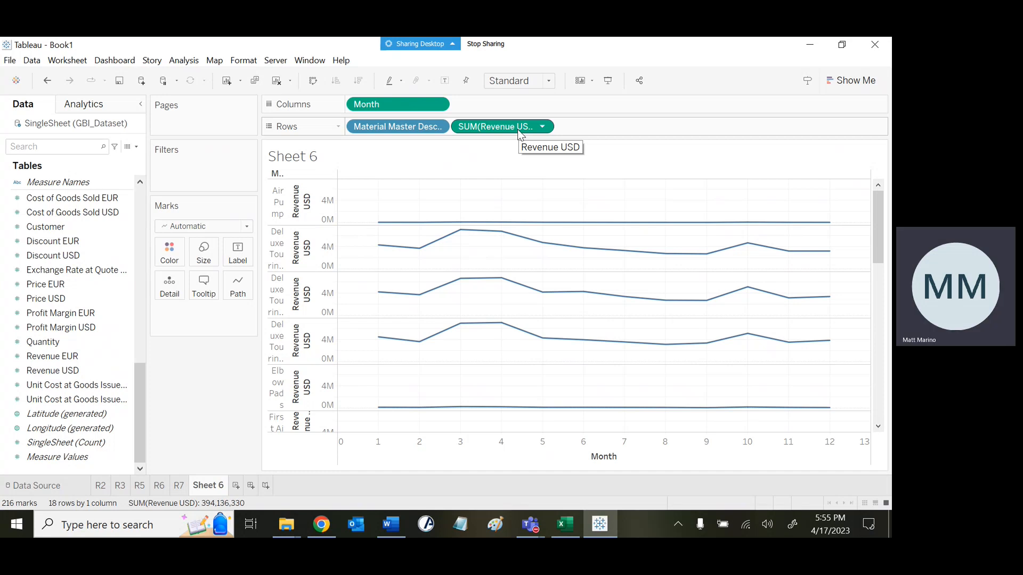
Step: Show mark labels on the monthly material revenue chart and look through the revenue lines of its materials
click(187, 60)
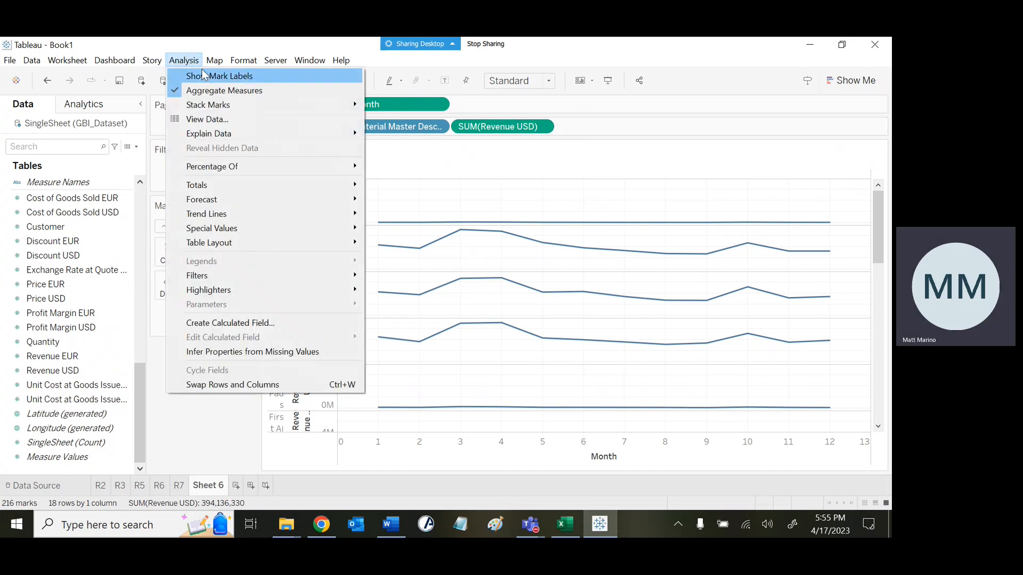
click(190, 76)
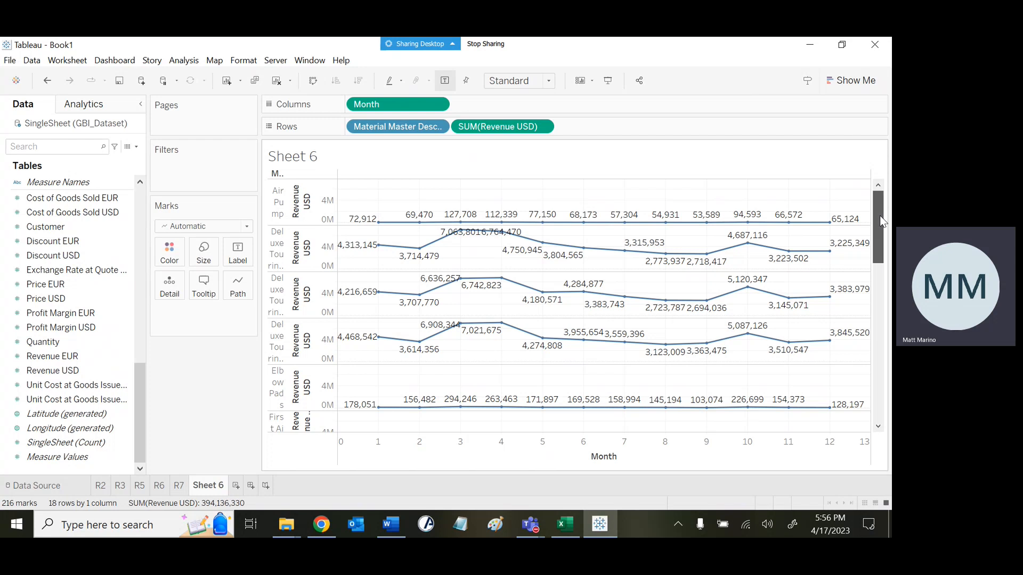
drag(881, 221, 884, 288)
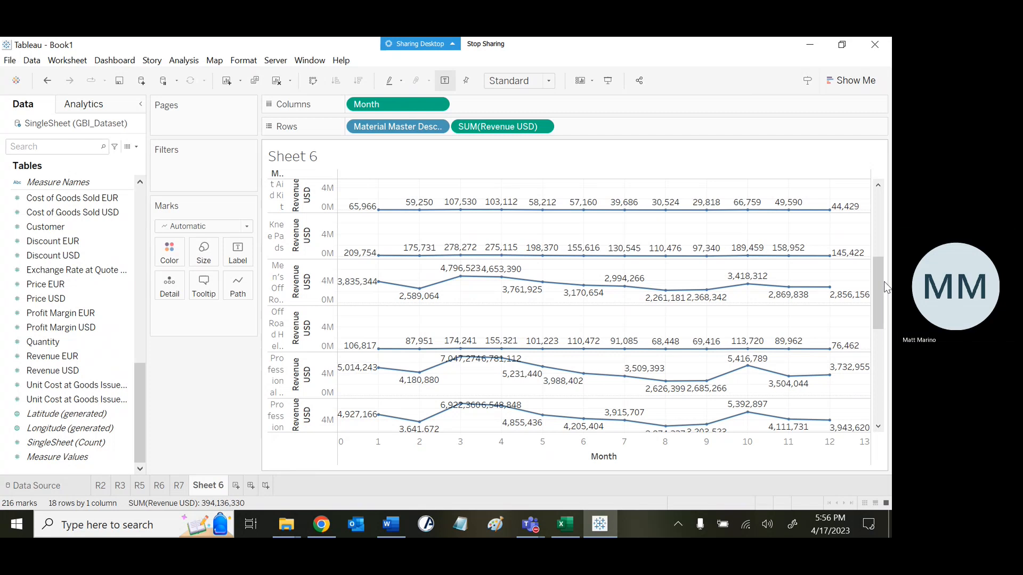
drag(880, 321, 879, 329)
mouse_move(675, 299)
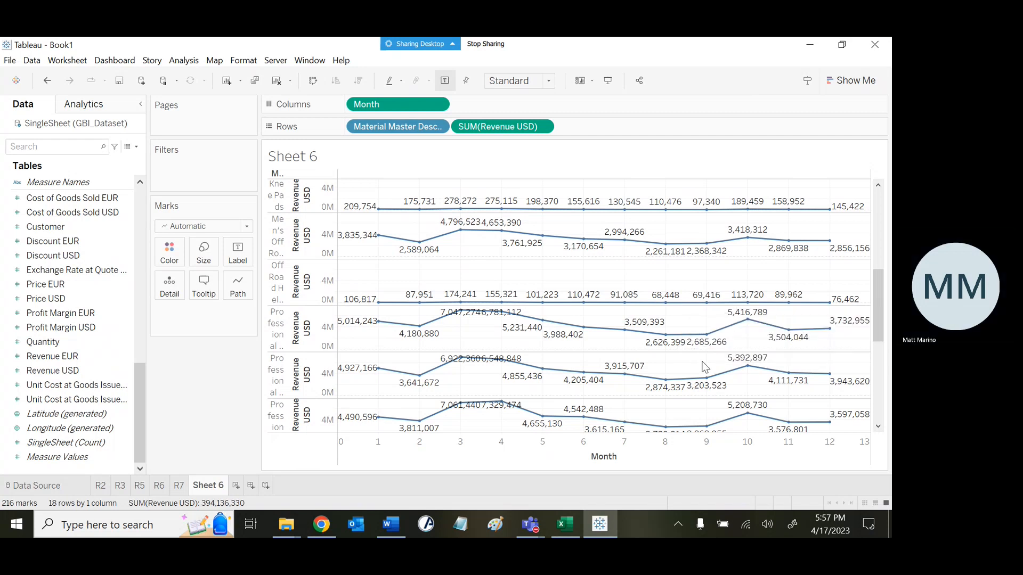
Step: Rename the monthly material revenue worksheet as R8
mouse_move(846, 385)
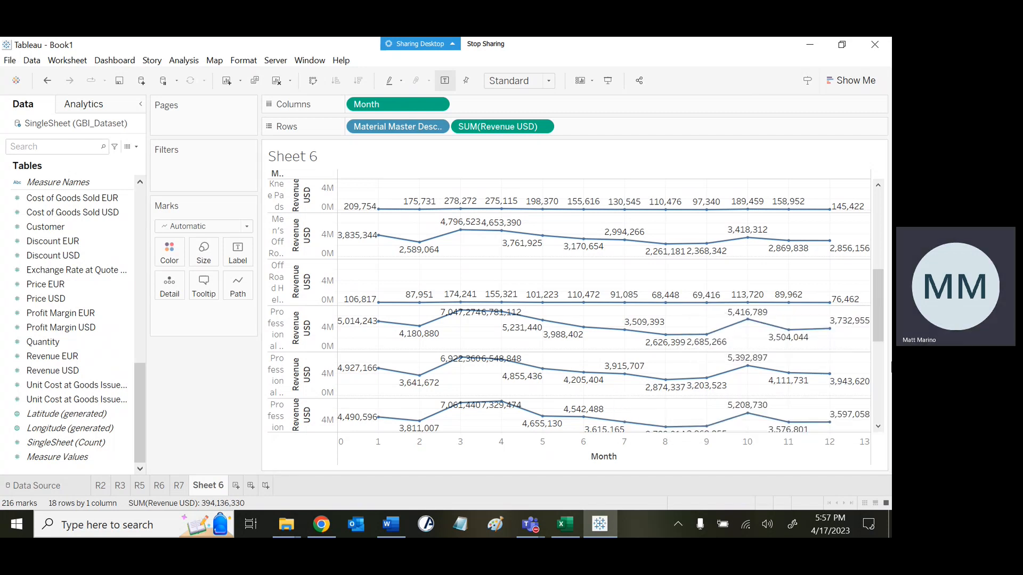
drag(877, 328, 877, 411)
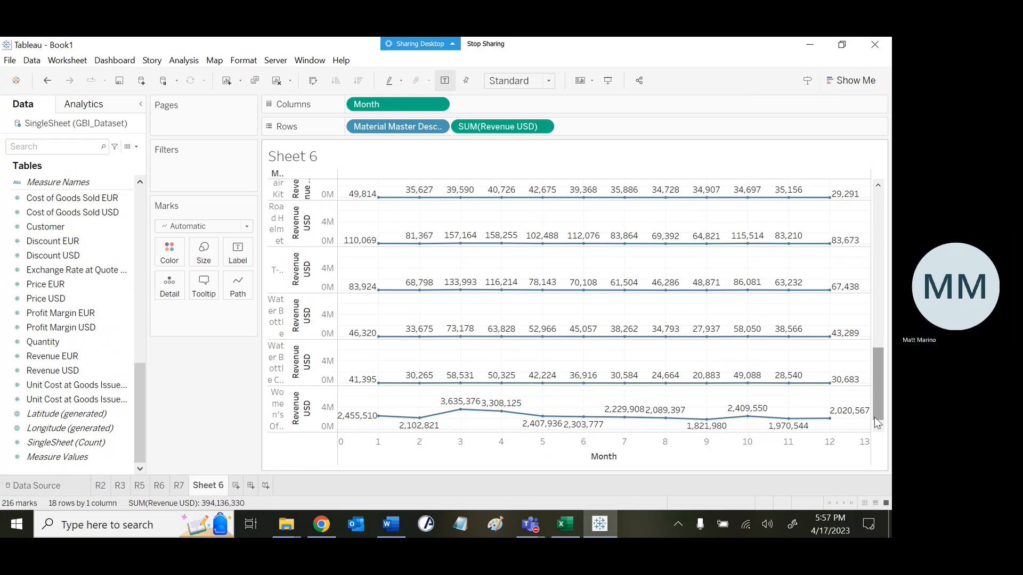
right_click(208, 486)
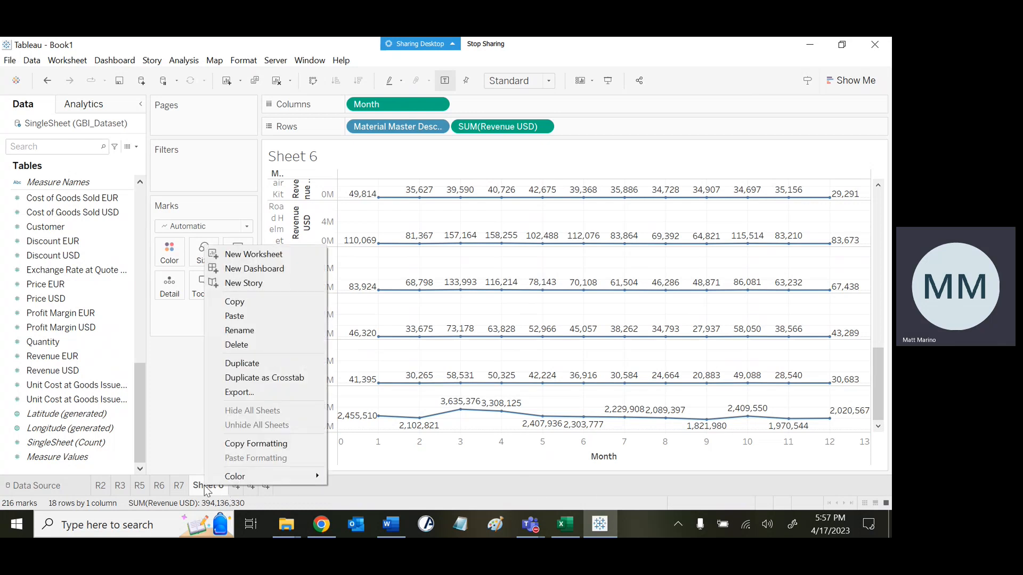
click(261, 331)
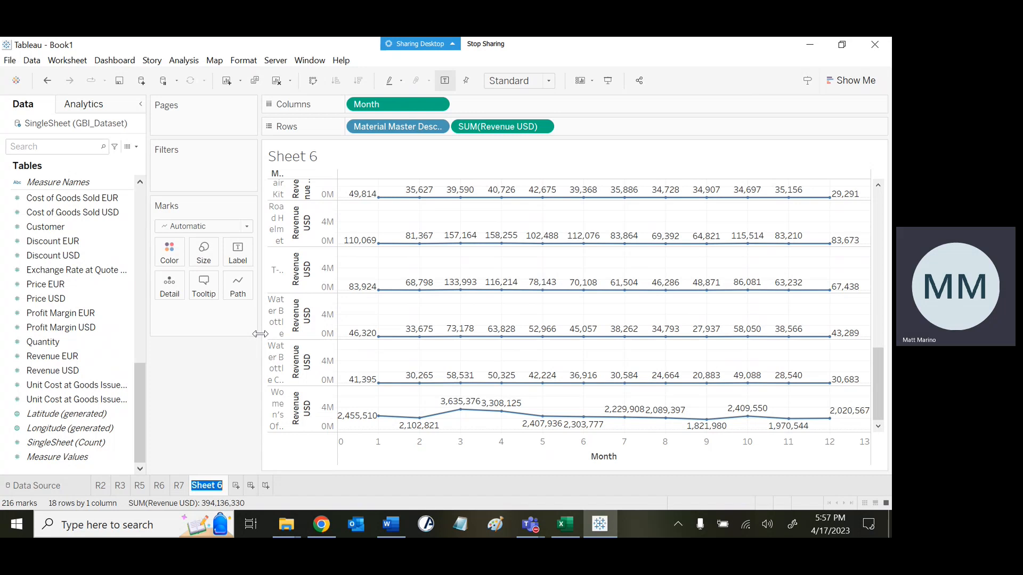
text(R8)
key(Return)
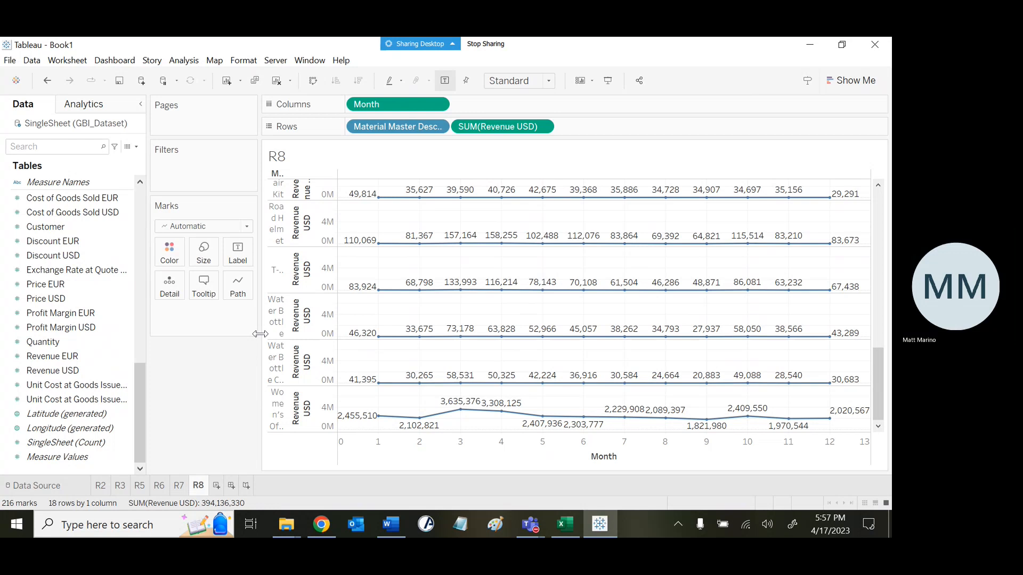
Step: Add a new worksheet after R8 with the Month field on Columns and the Quantity measure on Rows
click(216, 485)
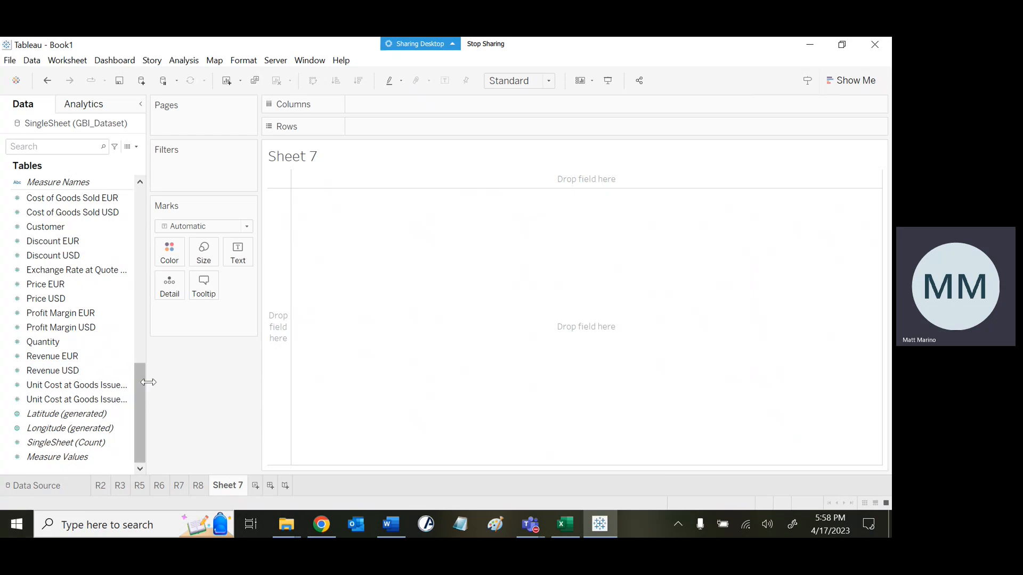
drag(142, 386, 133, 302)
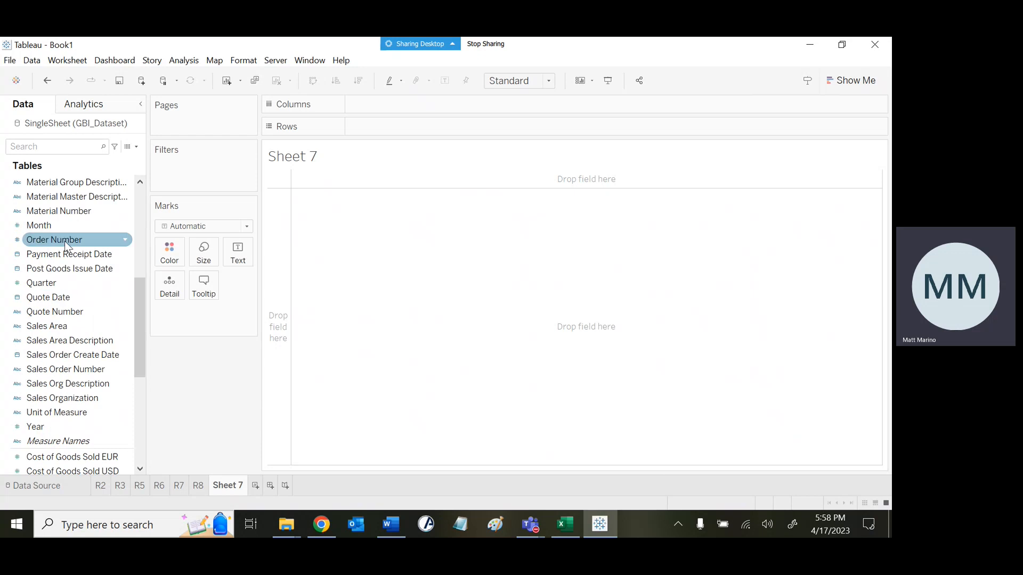
click(71, 225)
drag(69, 218, 384, 108)
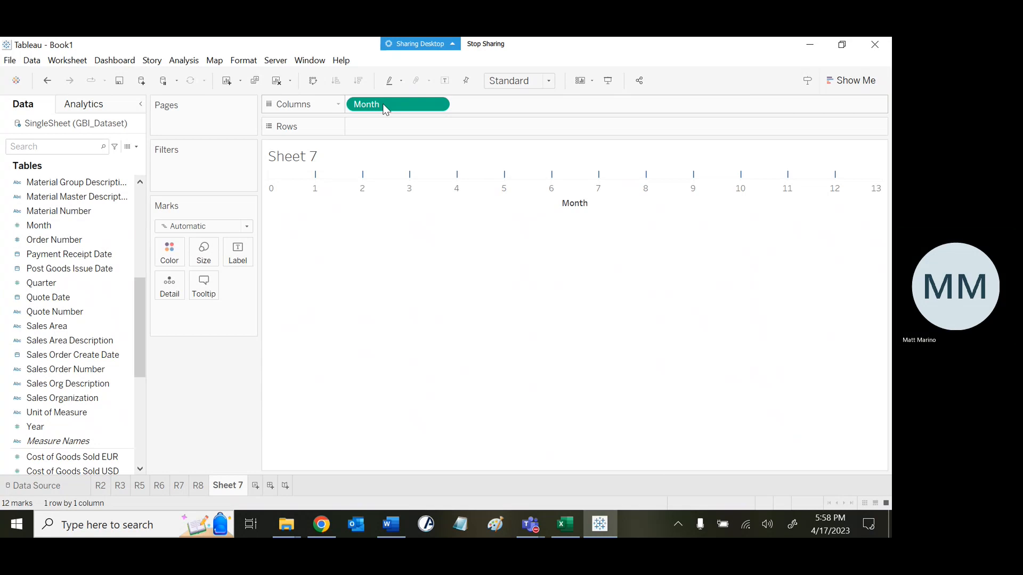
drag(138, 314, 145, 374)
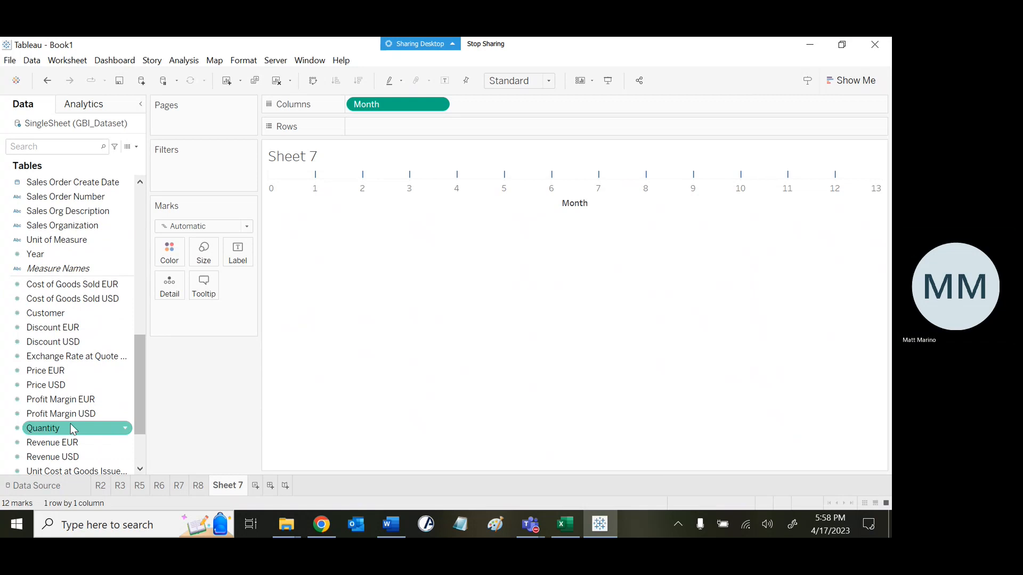
drag(69, 424, 413, 127)
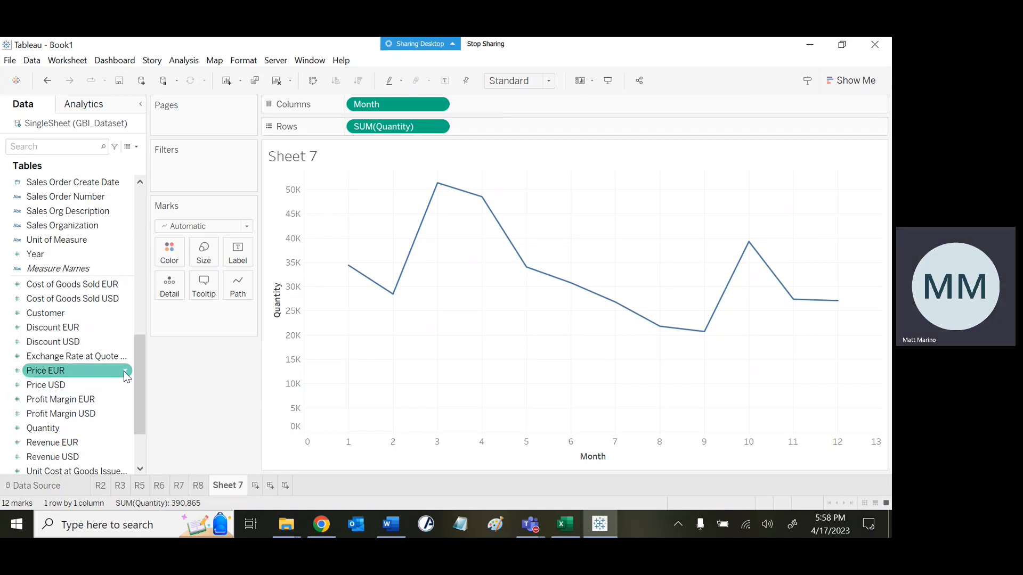
Step: Filter the monthly quantity chart by Country, keeping only United States
drag(140, 373, 143, 205)
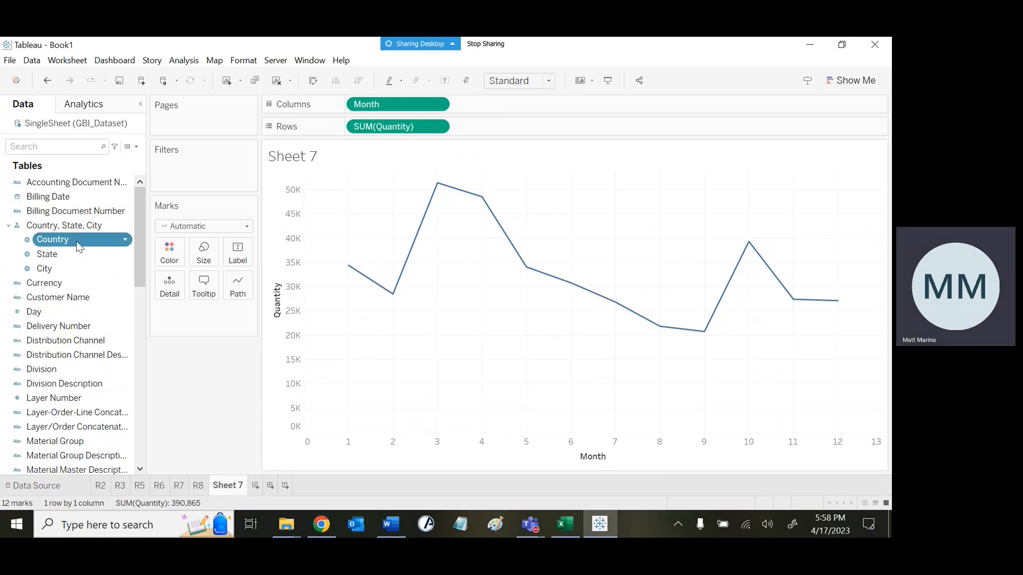
drag(76, 241, 202, 170)
drag(203, 171, 201, 171)
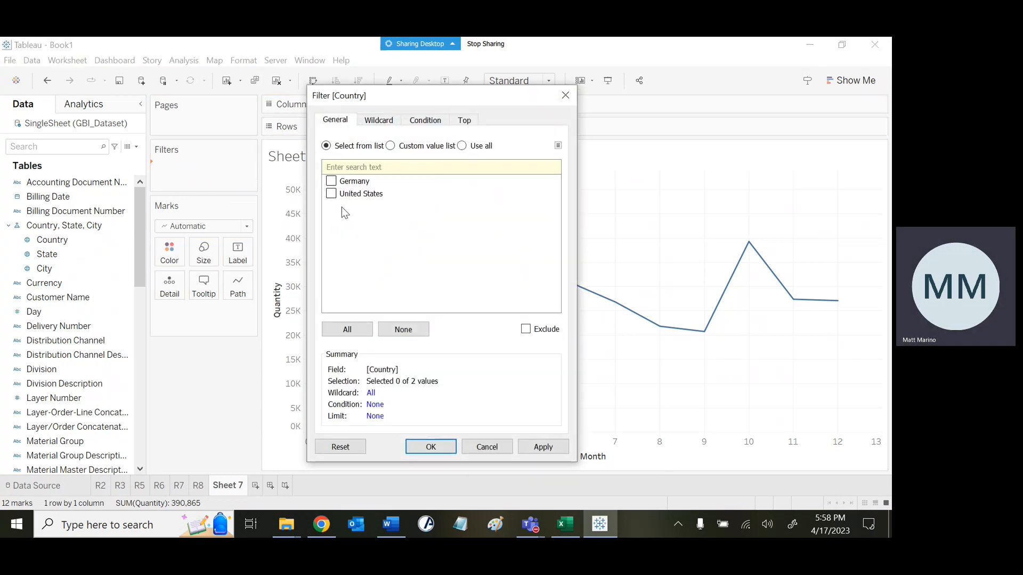
click(331, 194)
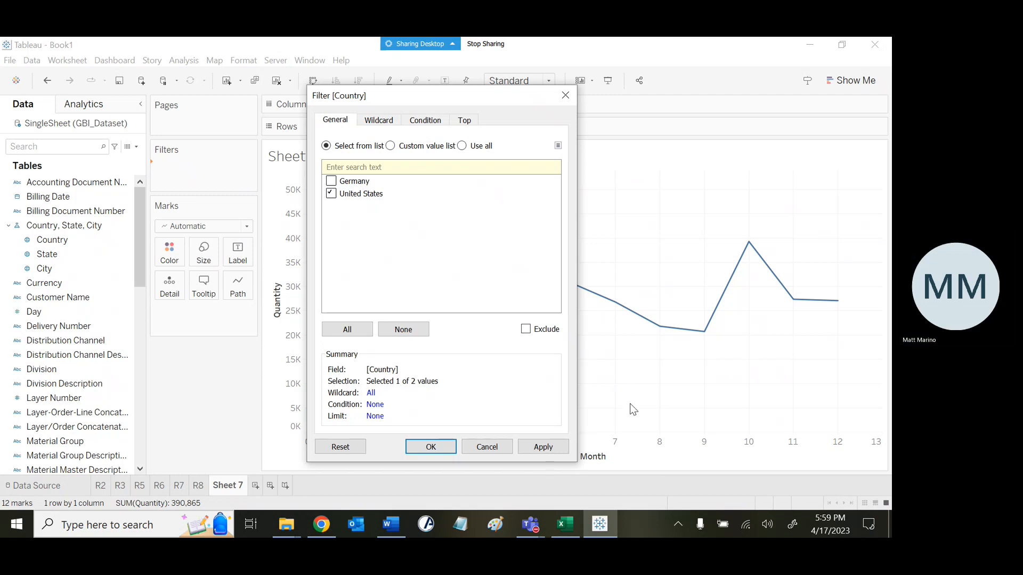
click(549, 448)
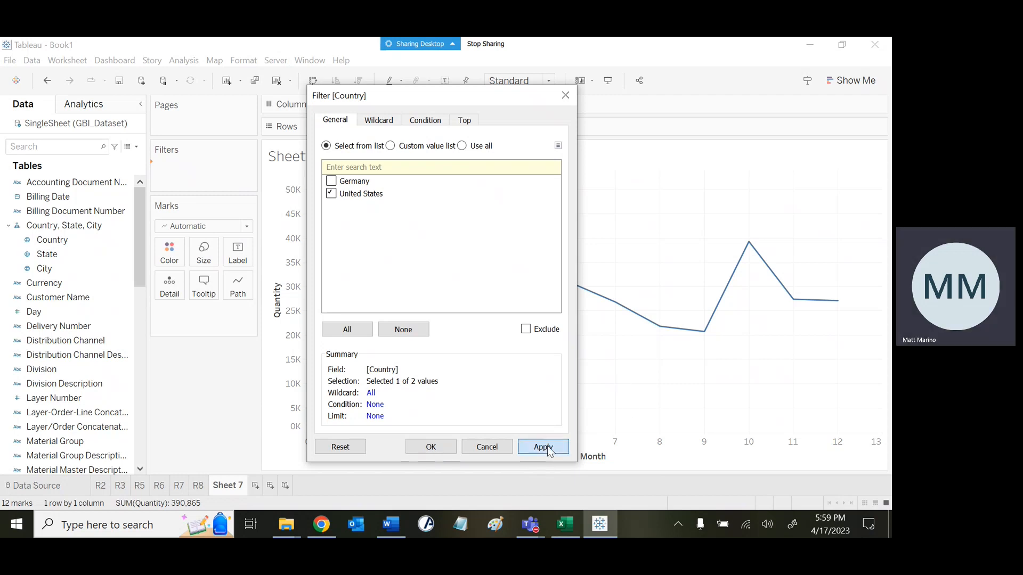
click(444, 447)
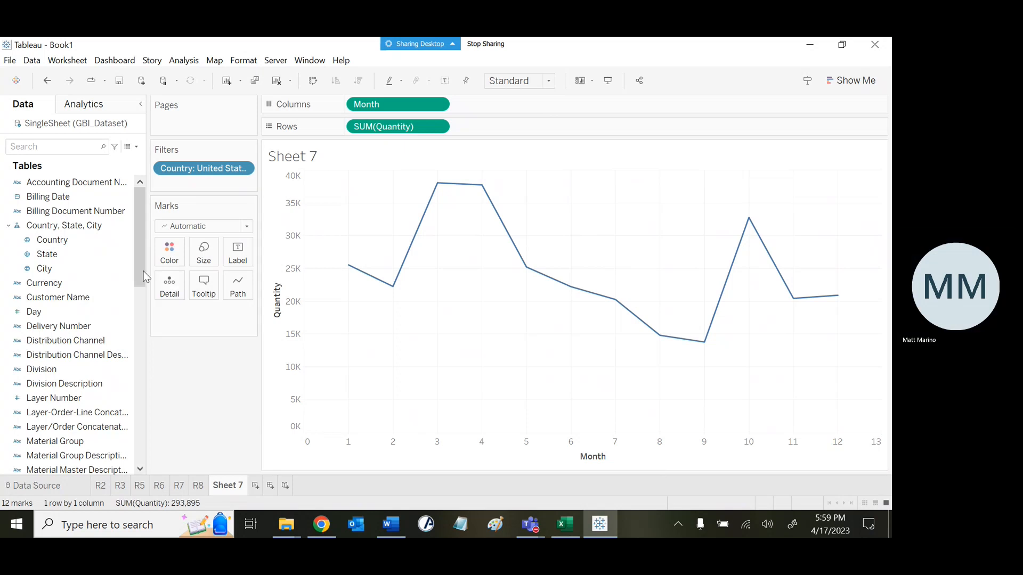
Step: Add a Material Group Description filter to the monthly quantity chart, keeping only Finished Bikes
drag(139, 270, 138, 308)
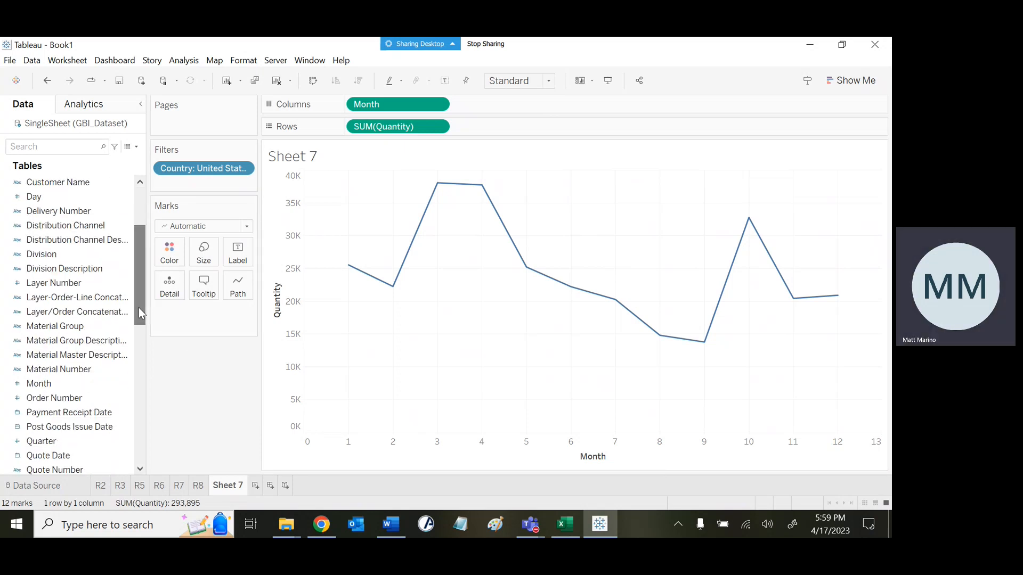
click(88, 342)
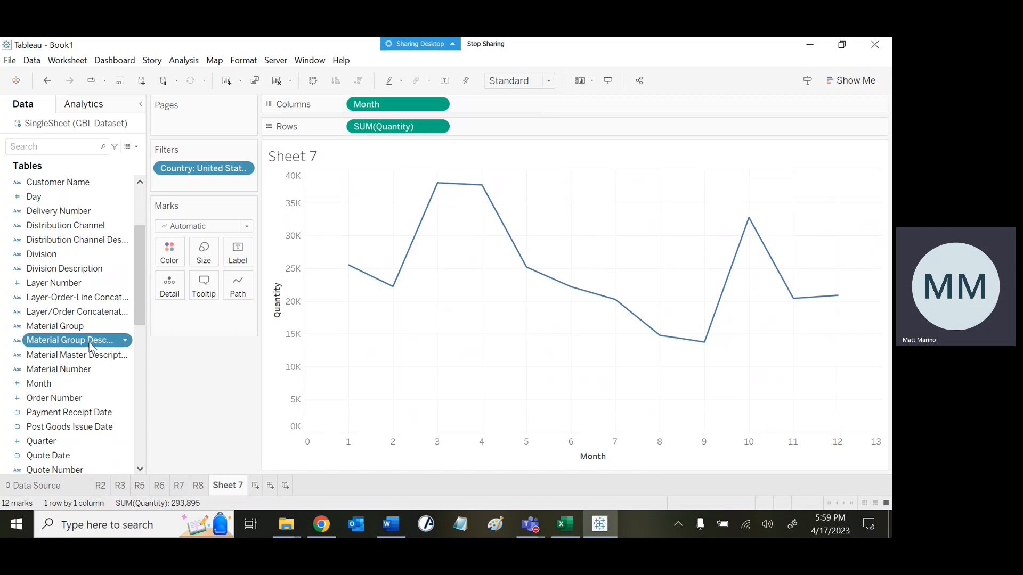
drag(92, 347, 218, 185)
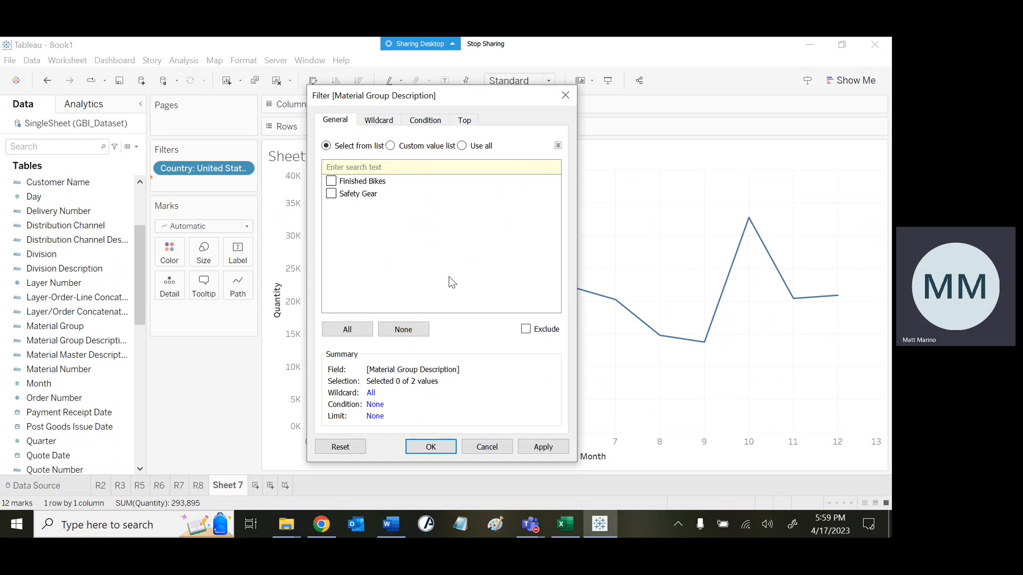
click(371, 184)
click(331, 181)
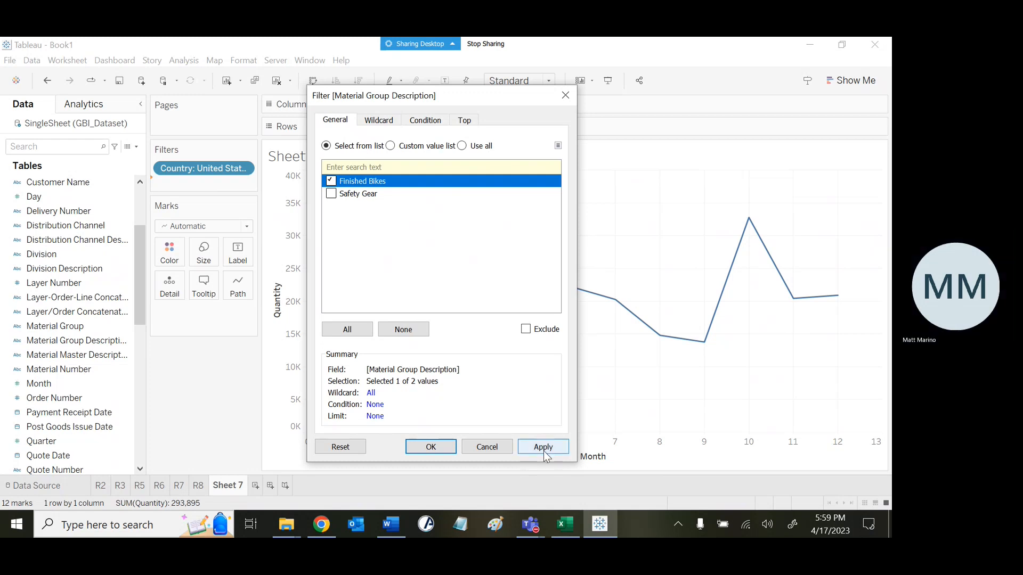
click(543, 447)
click(446, 448)
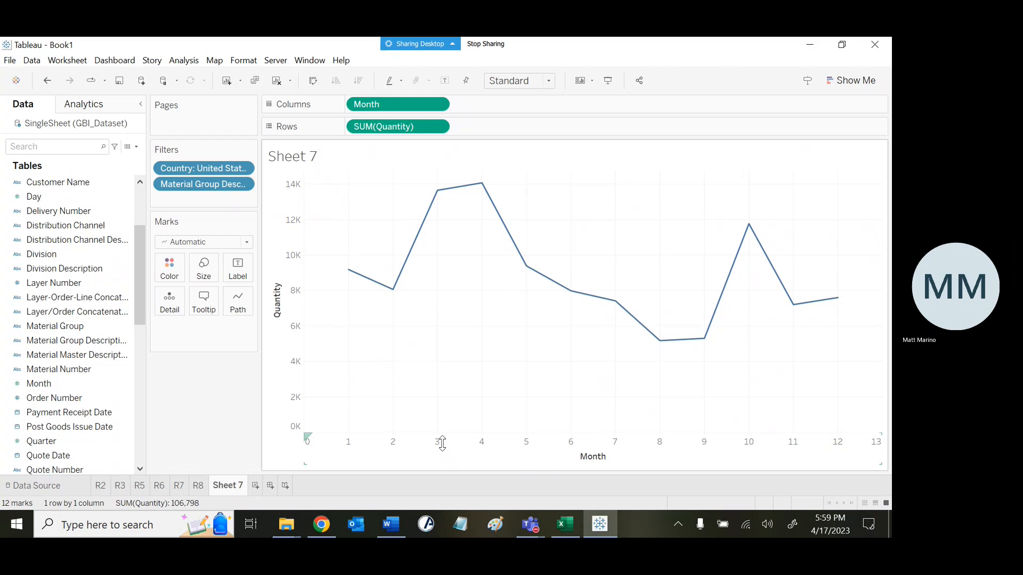
Step: Show mark labels on the monthly quantity chart and rename its worksheet as R9
click(187, 62)
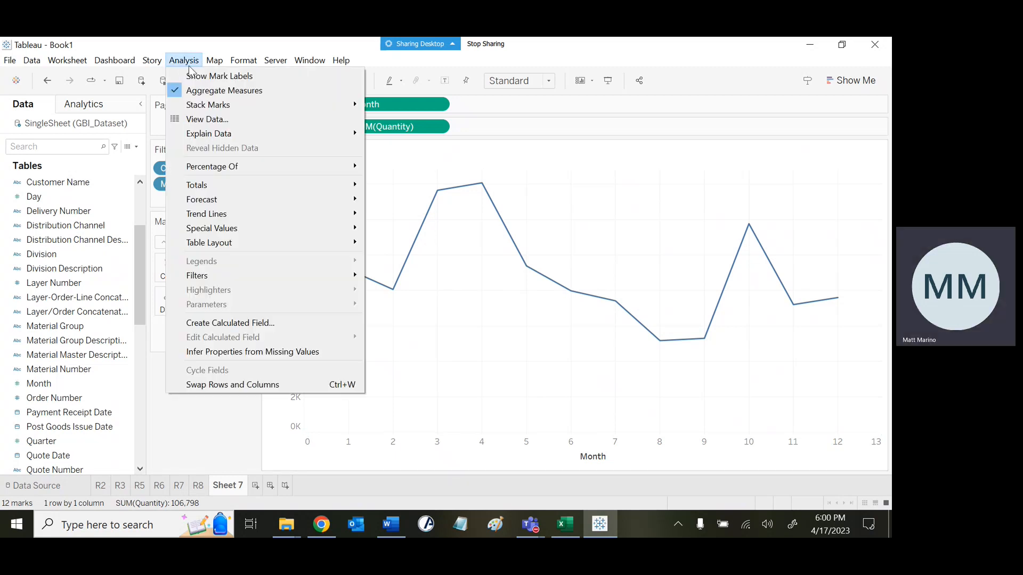
click(197, 77)
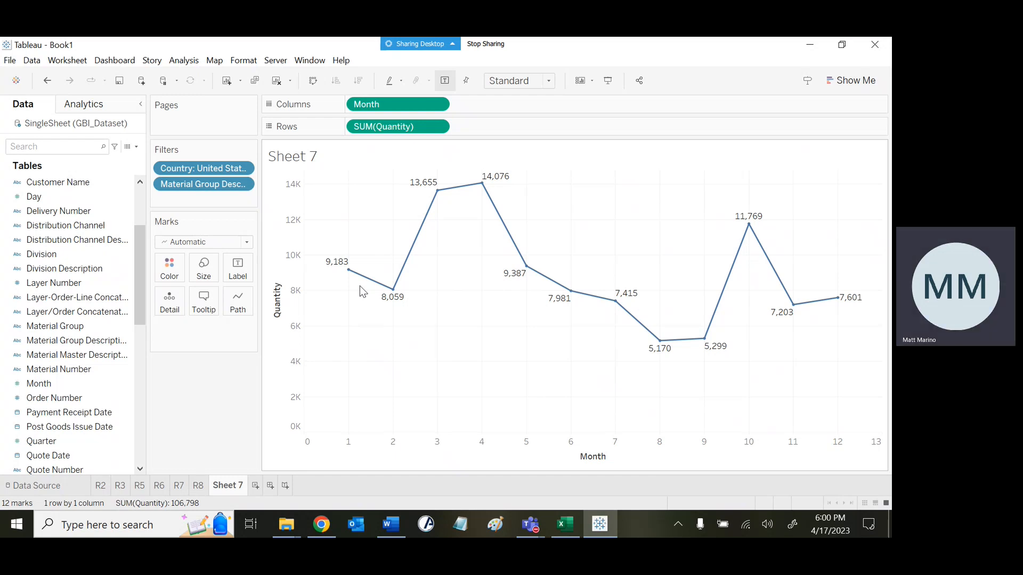
right_click(230, 489)
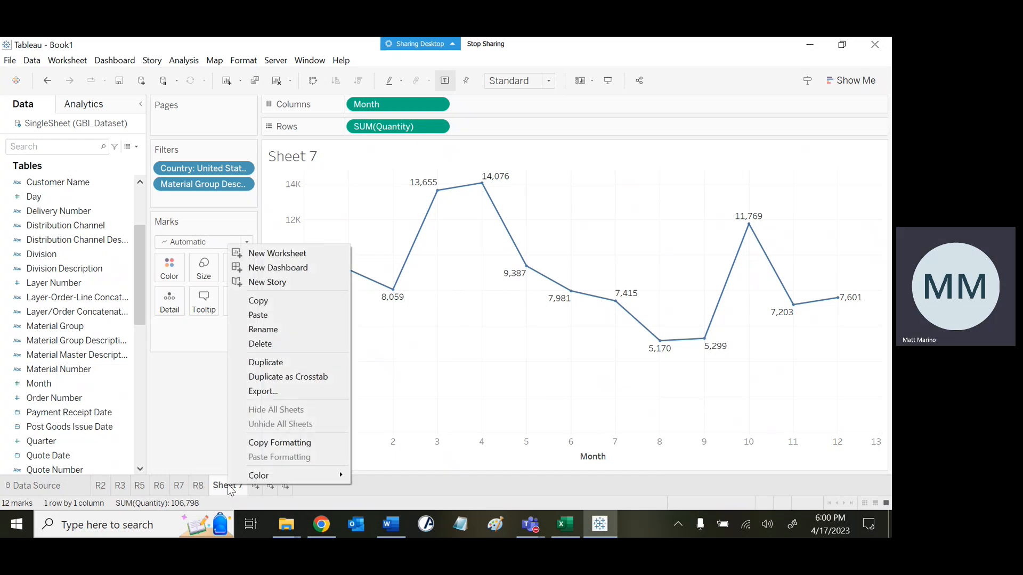
click(298, 328)
text(R9)
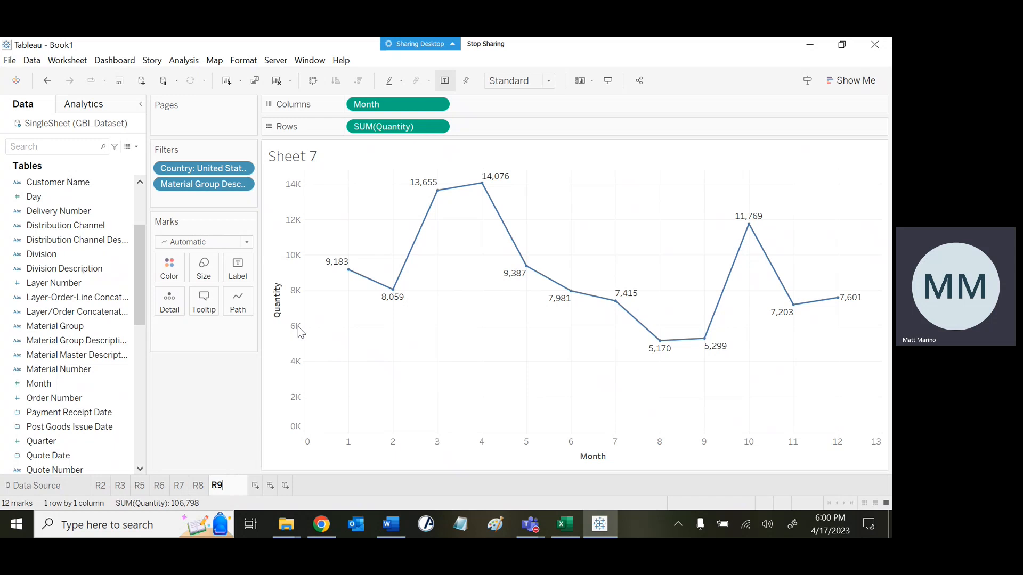
key(Return)
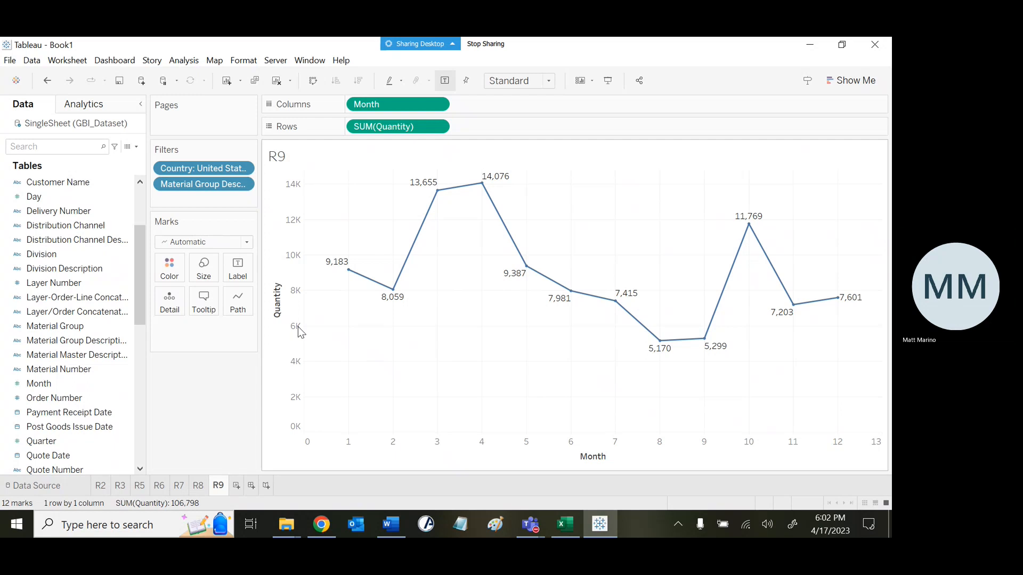
Step: Add a new worksheet after R9 with the Year field on Columns and the Revenue USD measure on Rows
click(235, 486)
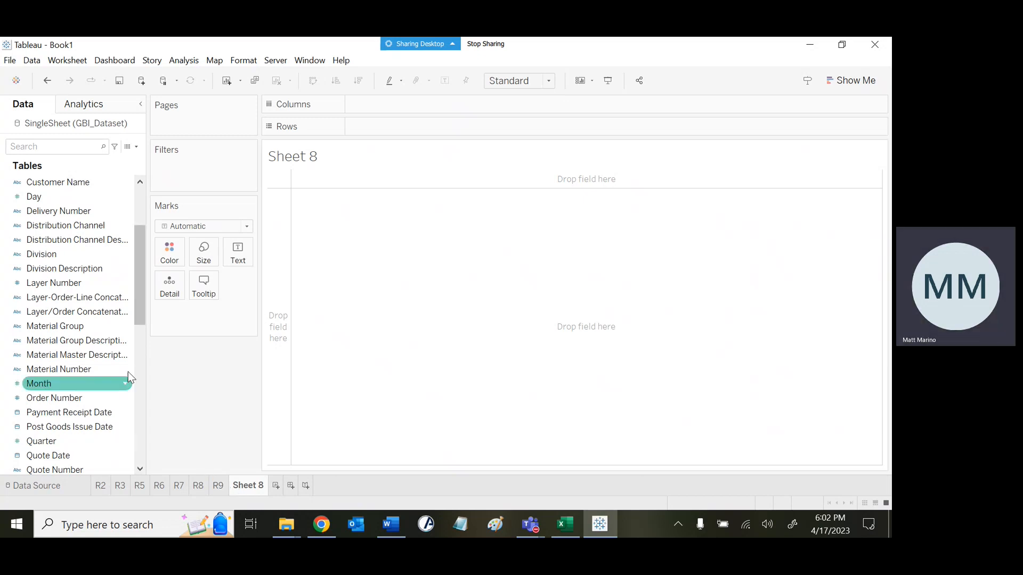
drag(138, 299, 136, 364)
drag(68, 381, 410, 105)
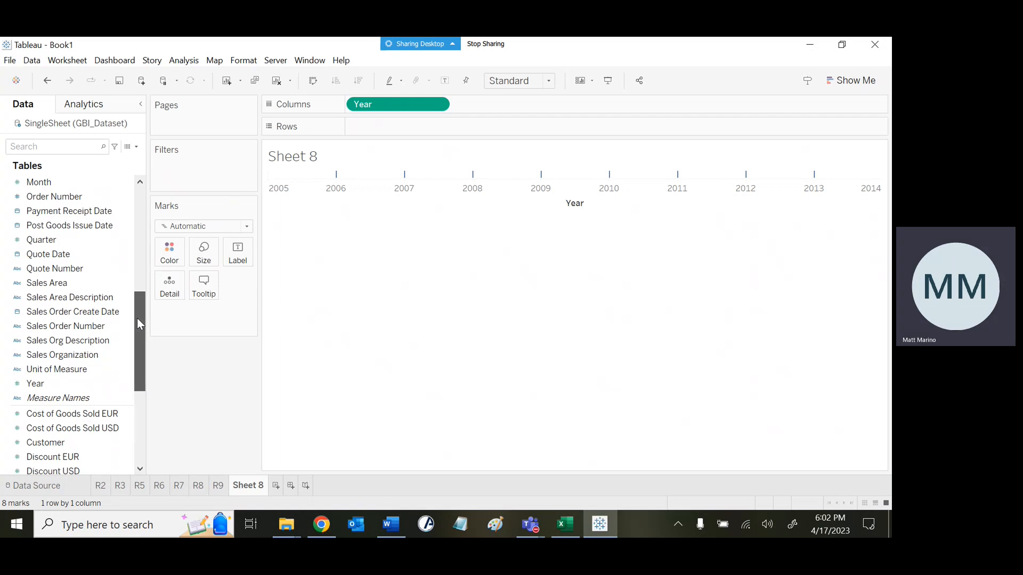
drag(136, 318, 146, 399)
click(80, 372)
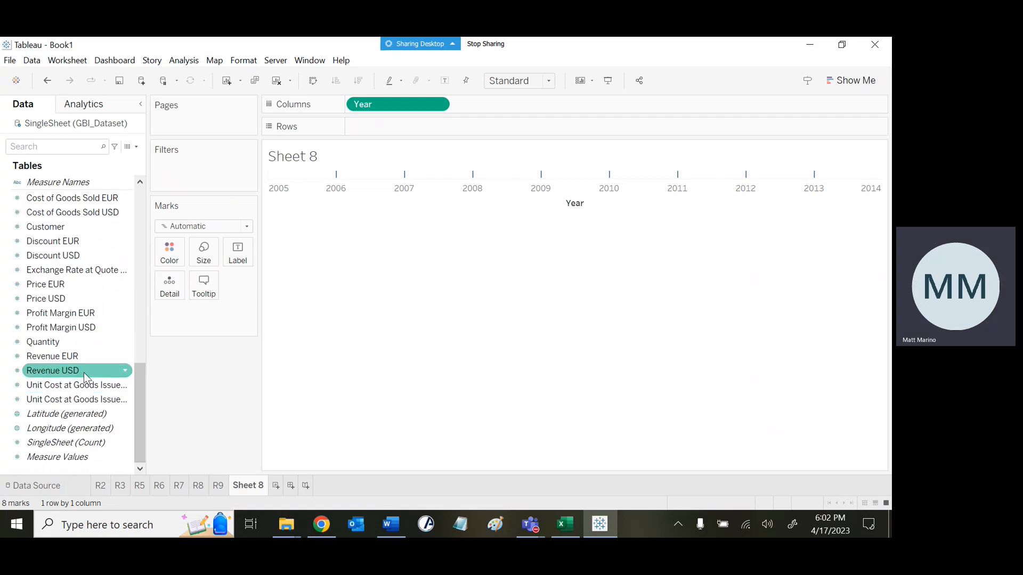
drag(80, 376, 424, 136)
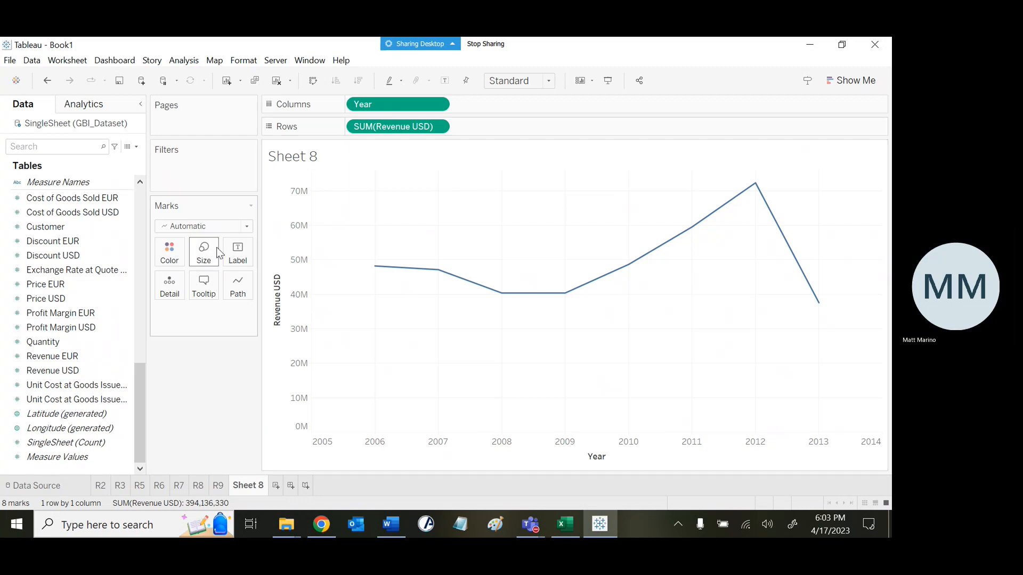
Step: Change the yearly revenue chart's mark type to Bar and show its mark labels
click(214, 228)
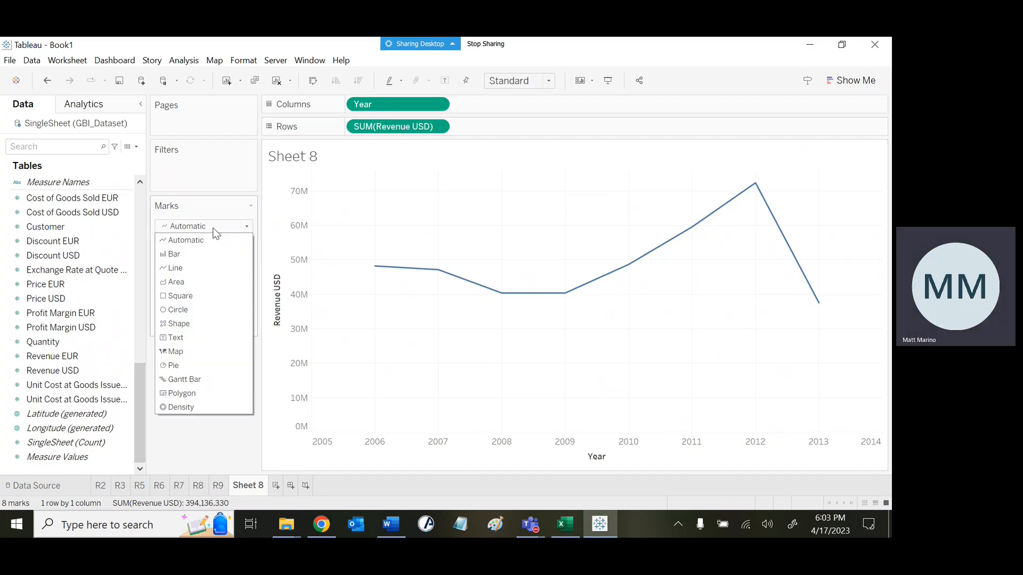
click(204, 260)
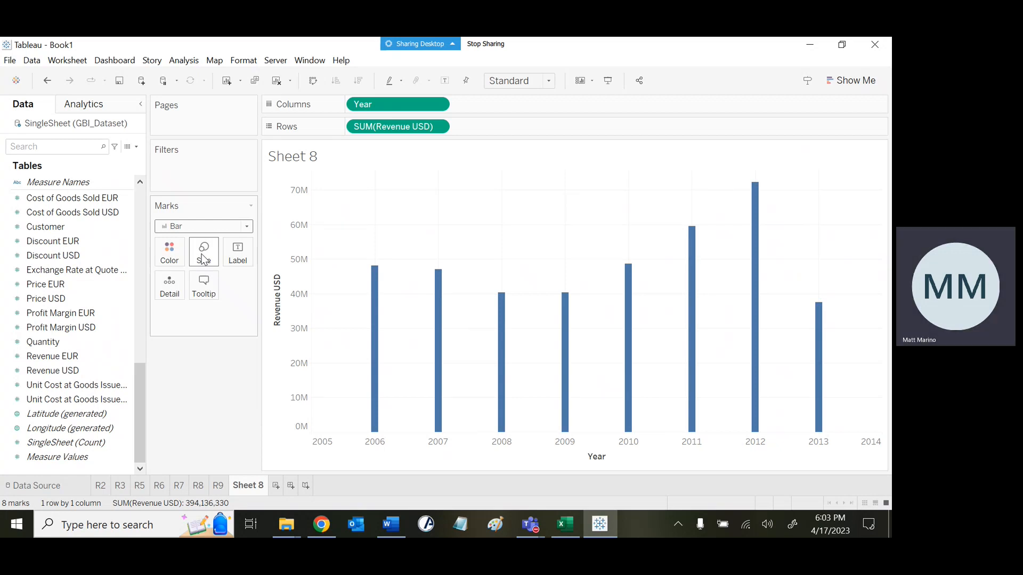
click(182, 61)
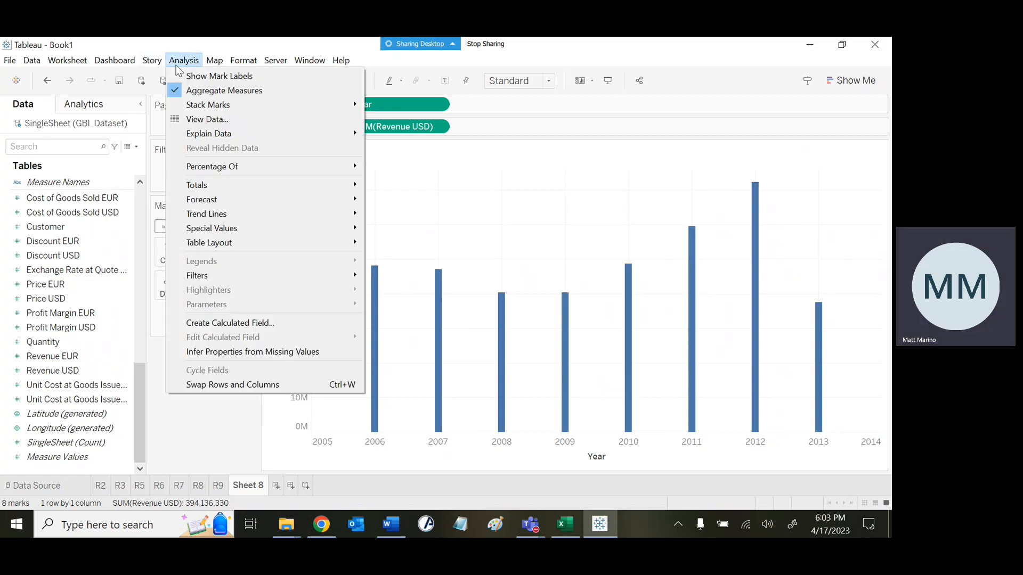
click(212, 81)
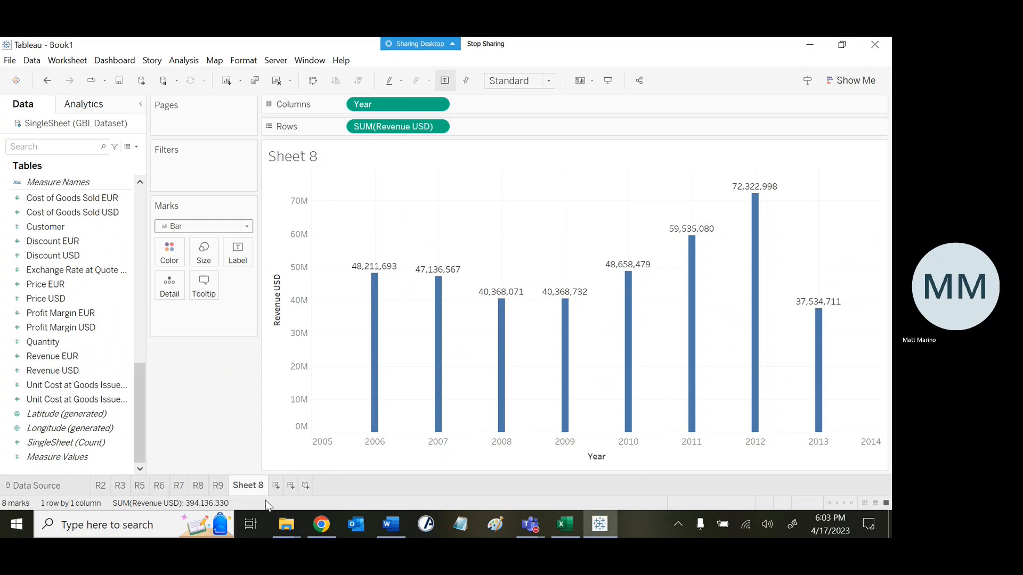
Step: Rename the yearly revenue chart's worksheet as R11
right_click(252, 488)
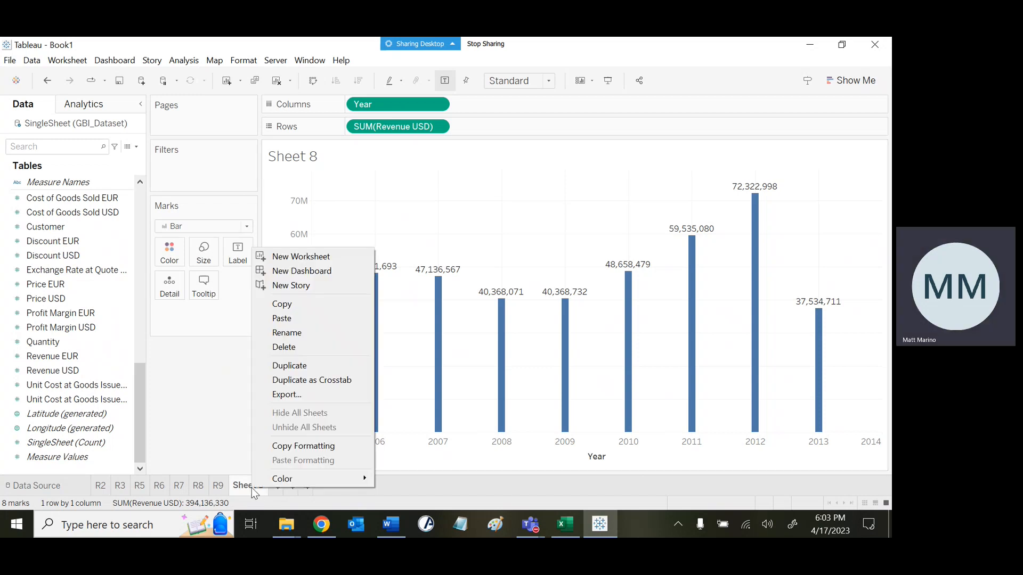
click(314, 333)
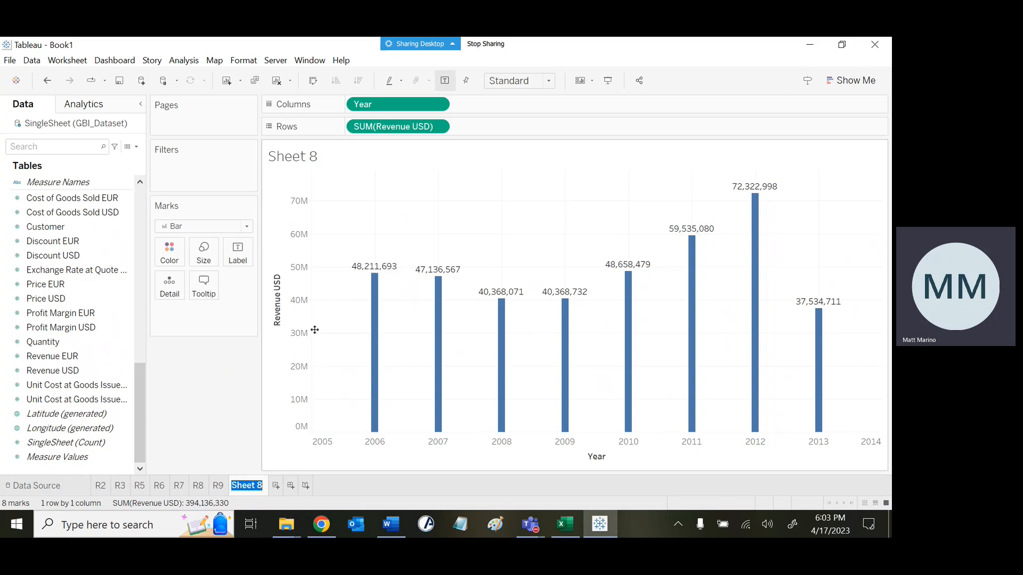
text(R11)
key(Return)
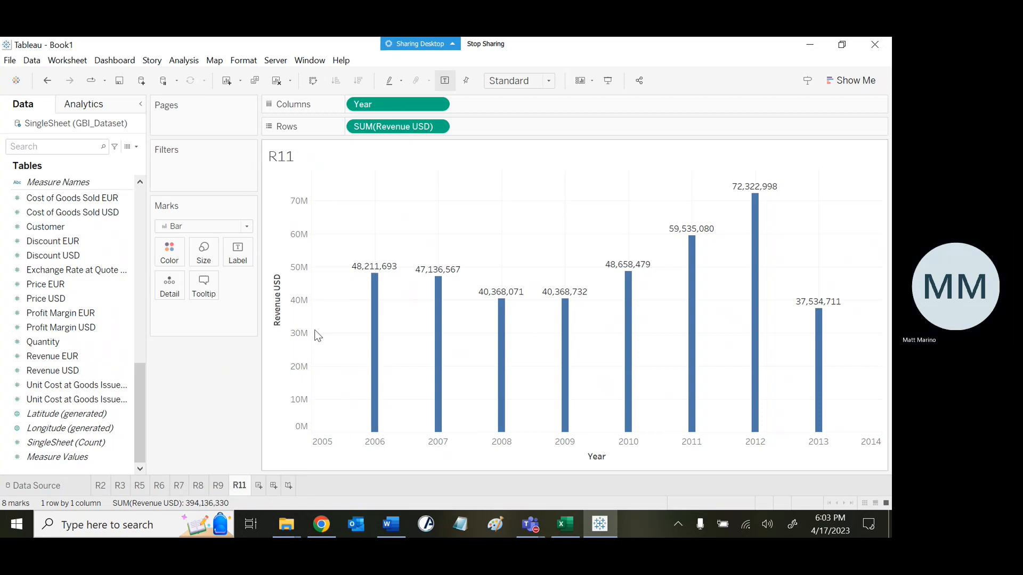
Step: Add a new worksheet after R11 and place the Material Master Description field on Columns
click(257, 488)
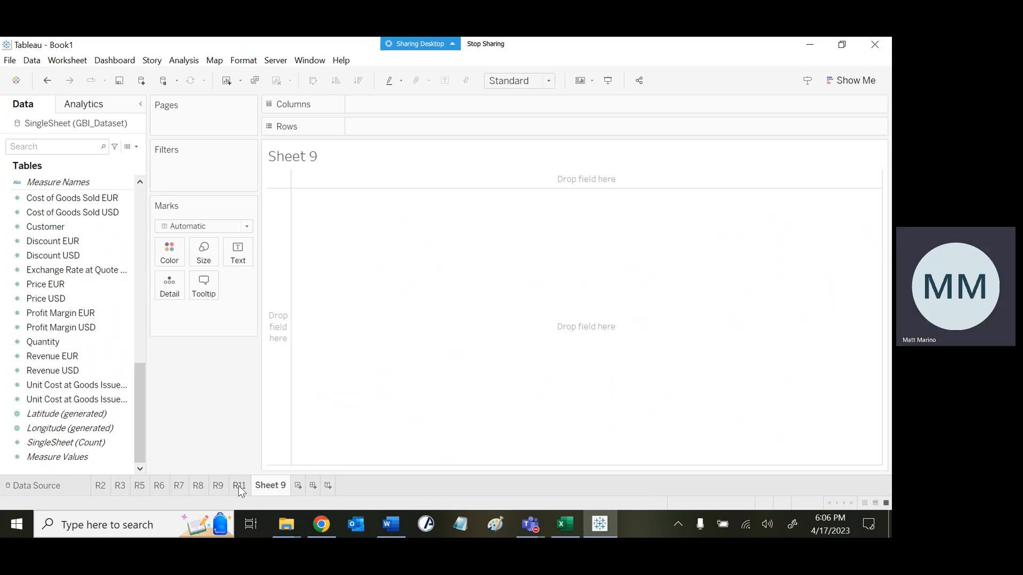
click(238, 485)
mouse_move(525, 513)
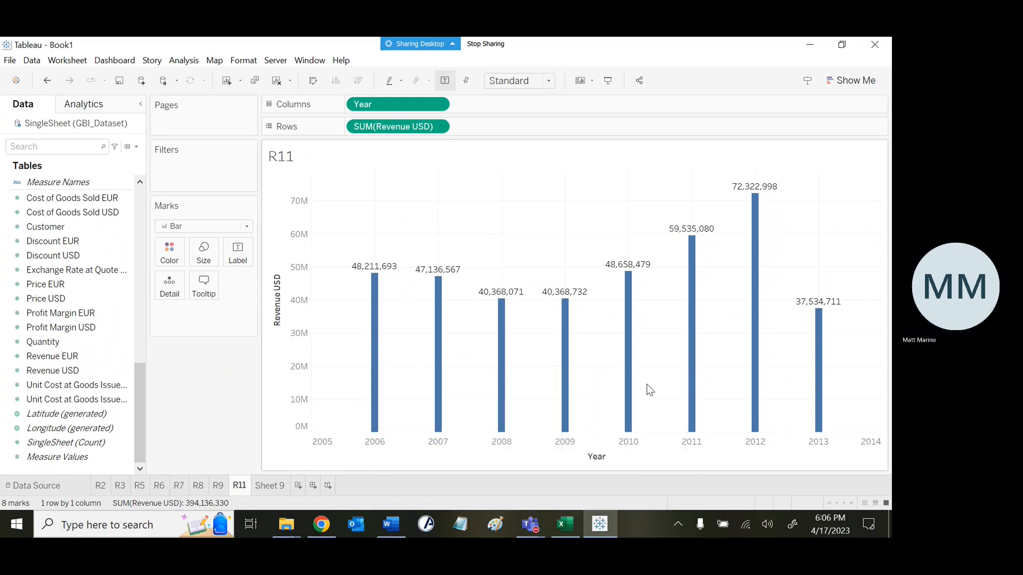
click(269, 486)
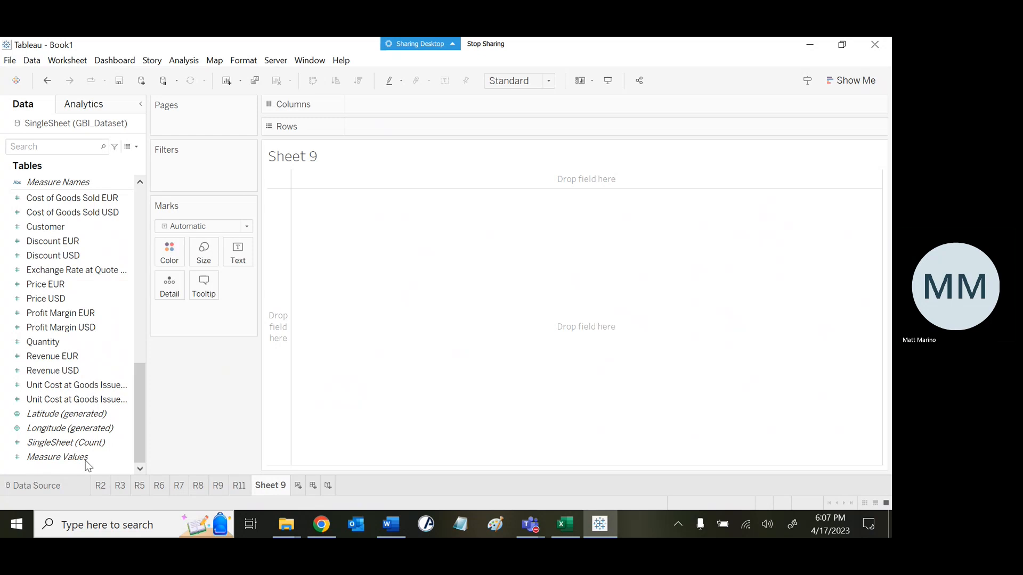
drag(138, 404, 142, 310)
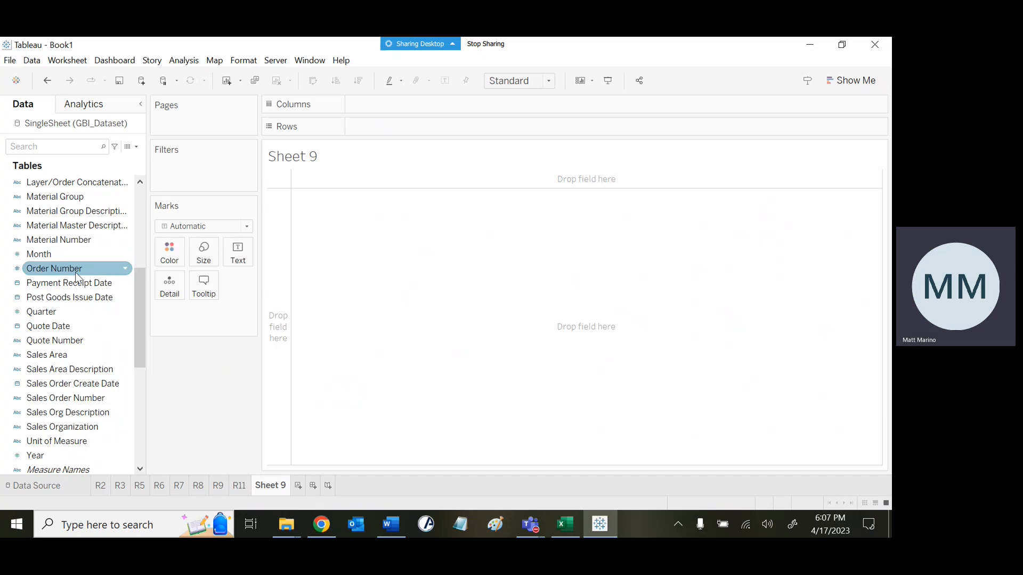
click(81, 228)
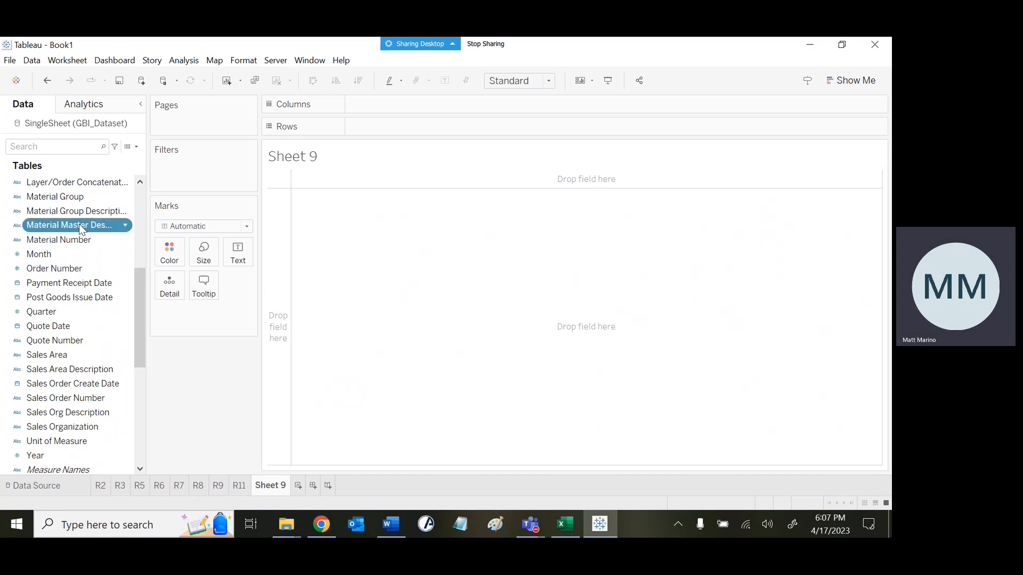
drag(81, 228, 416, 105)
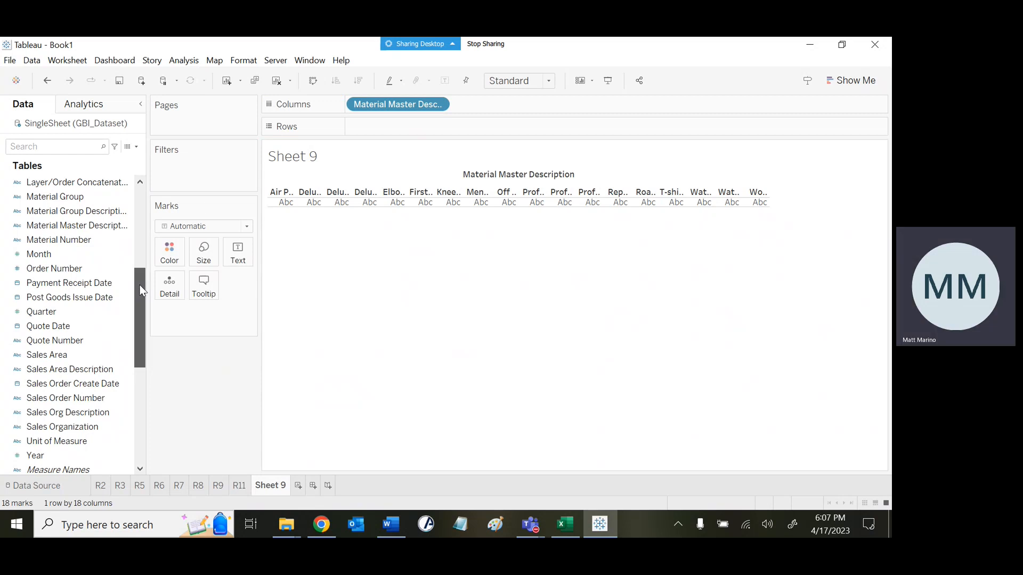
scroll(140, 289, down, 1)
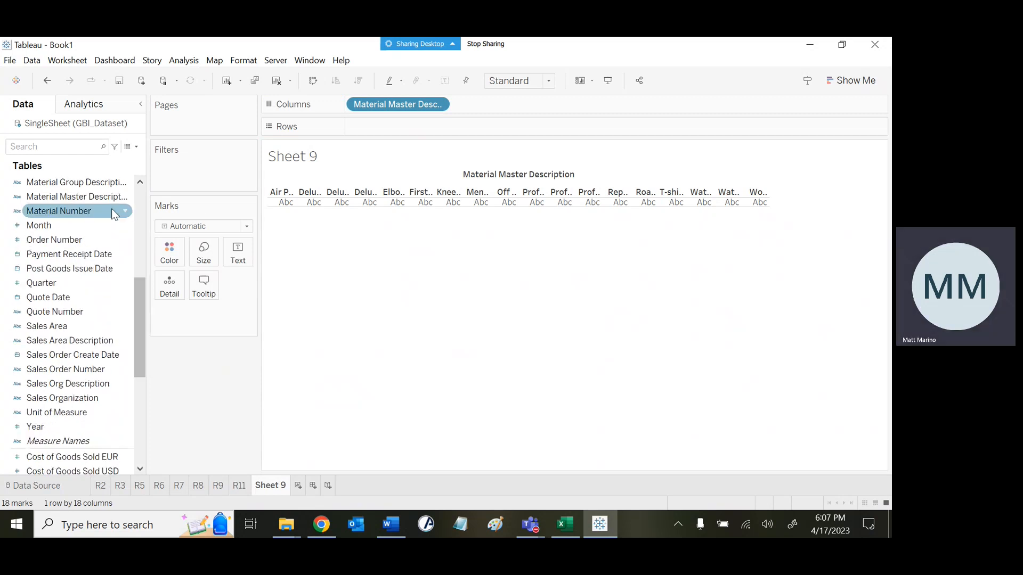
drag(107, 195, 234, 170)
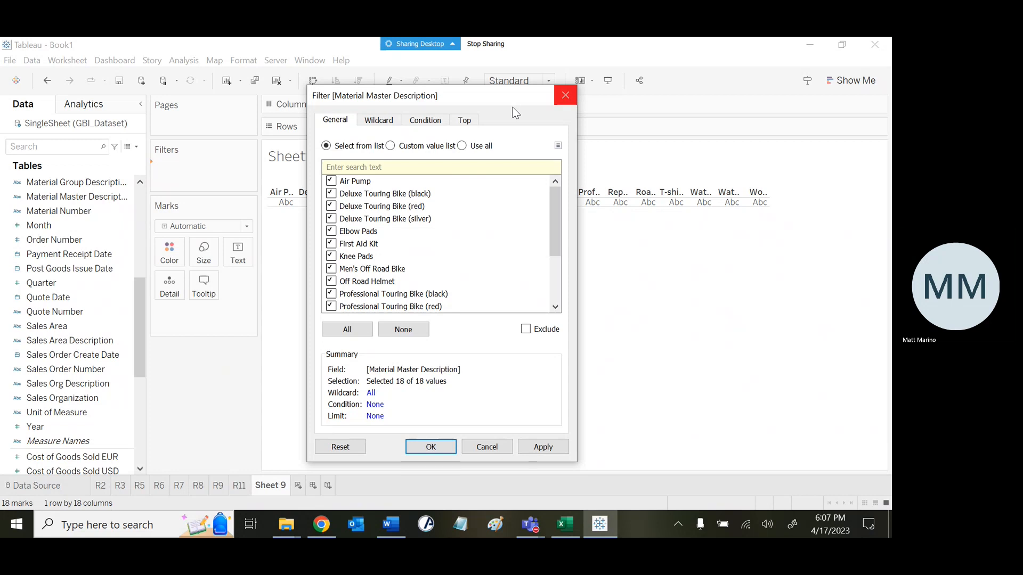
click(465, 121)
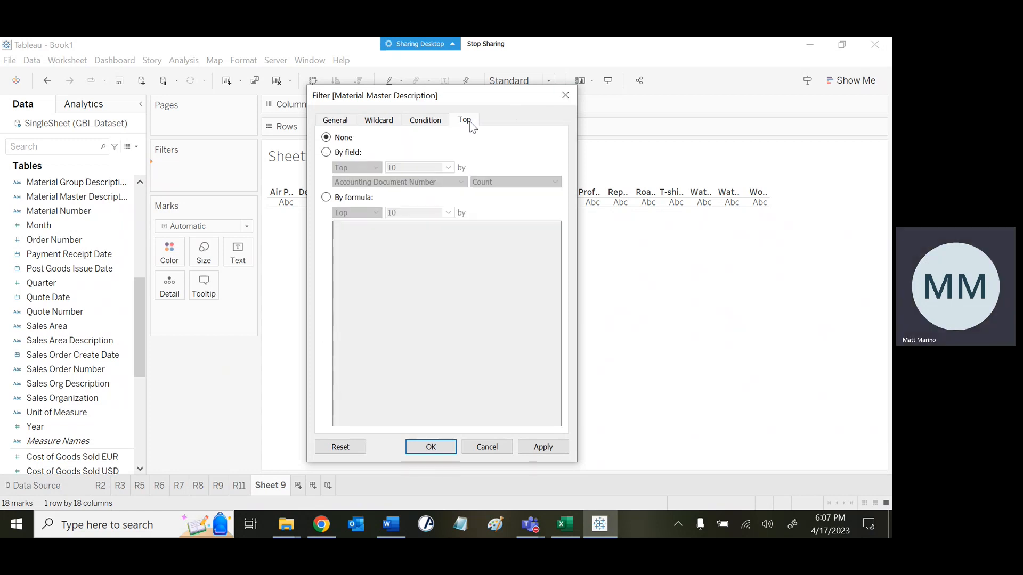
click(349, 153)
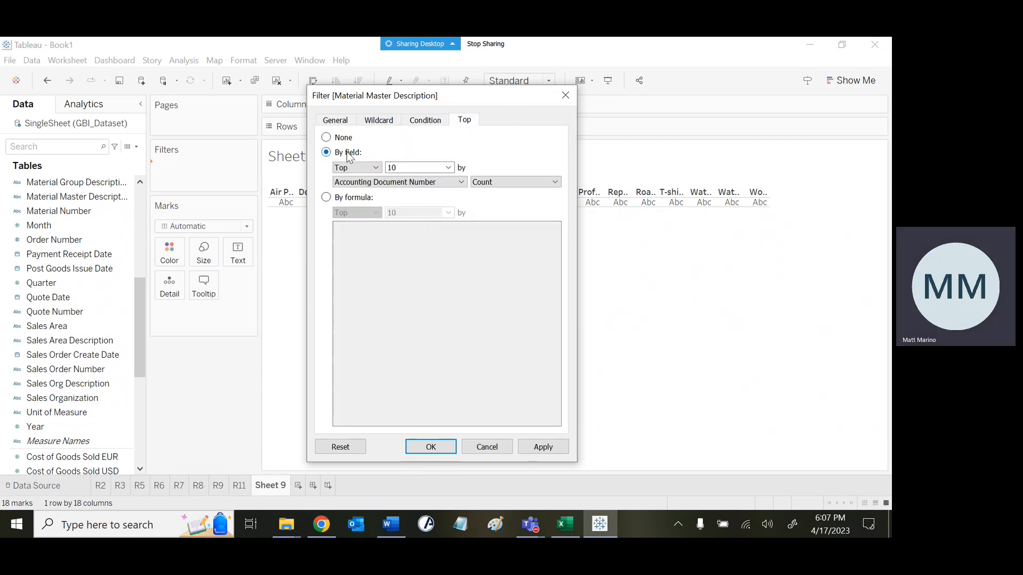
click(407, 168)
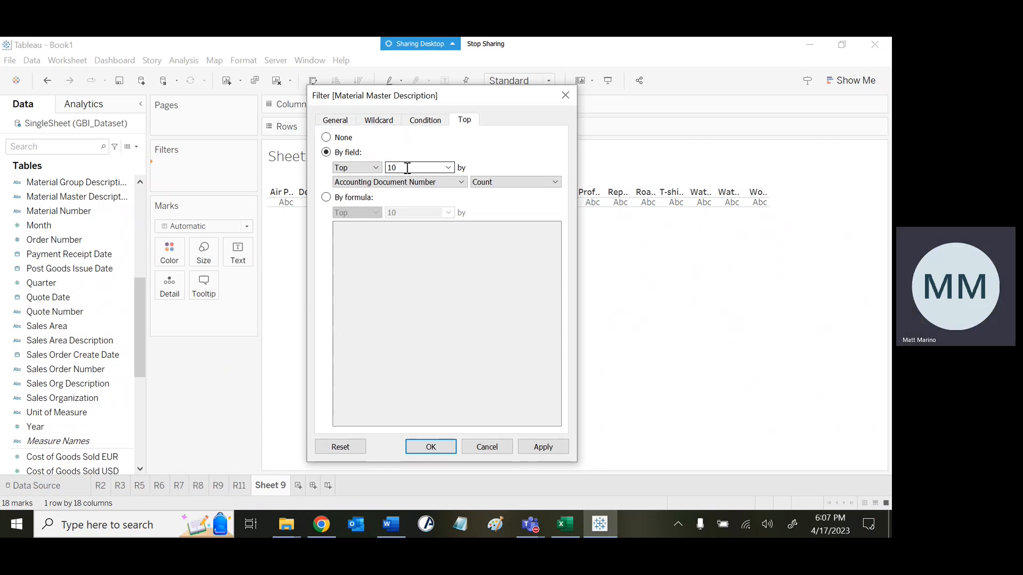
key(BackSpace)
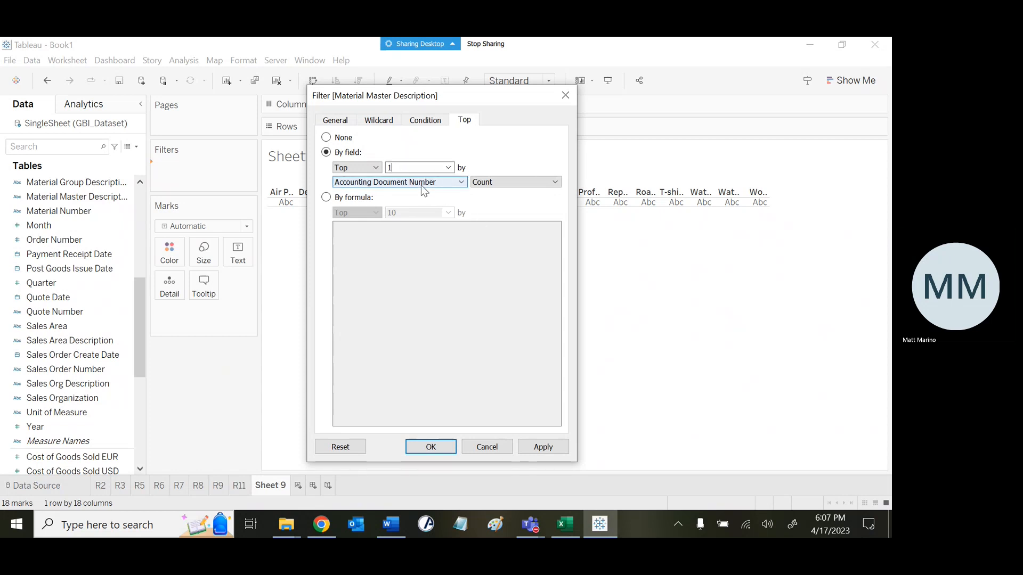
click(422, 185)
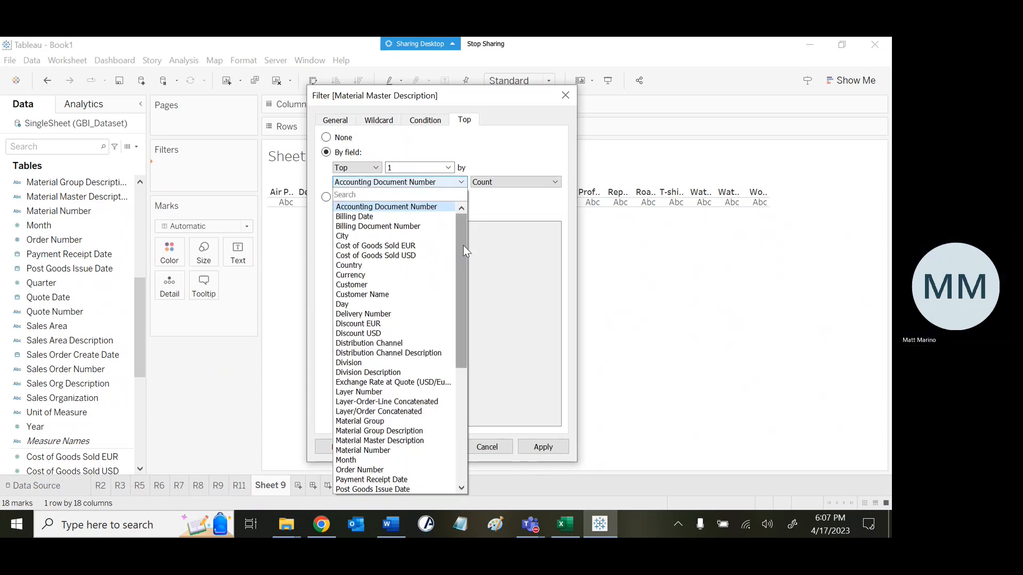
drag(463, 246, 488, 271)
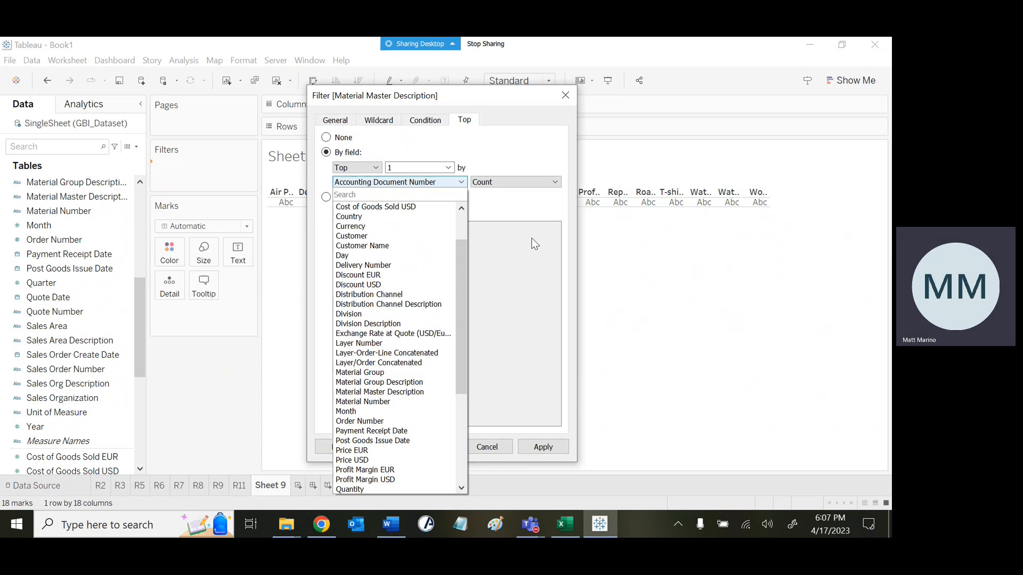
click(568, 95)
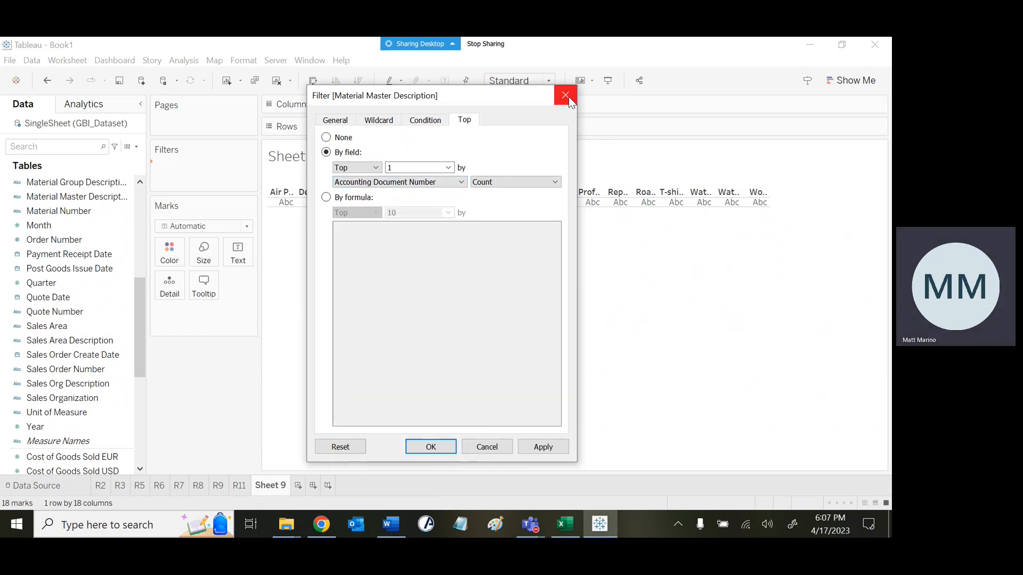
click(568, 97)
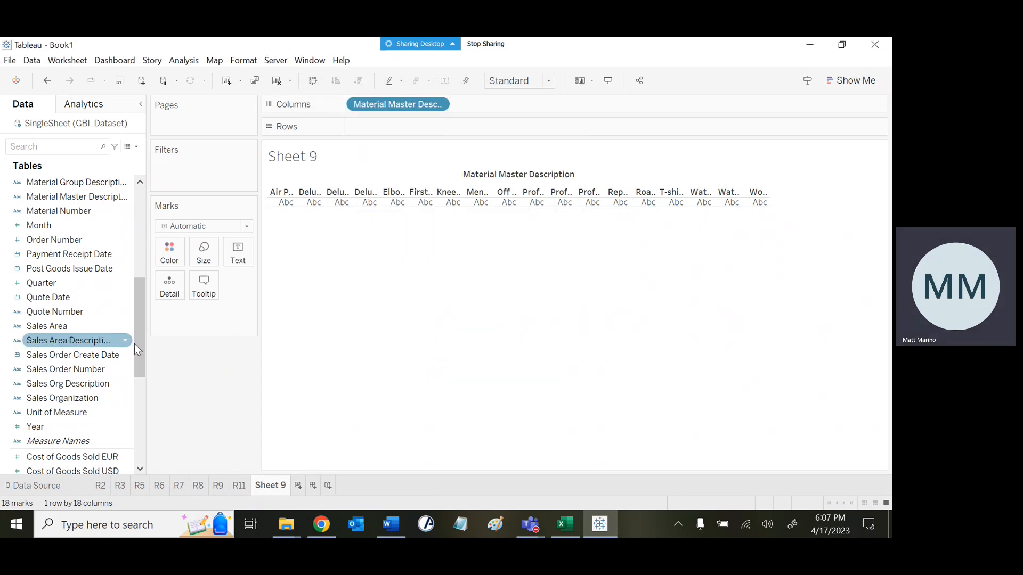
Step: Place the Revenue USD measure on Rows to chart revenue by Material Master Description
drag(138, 343, 136, 435)
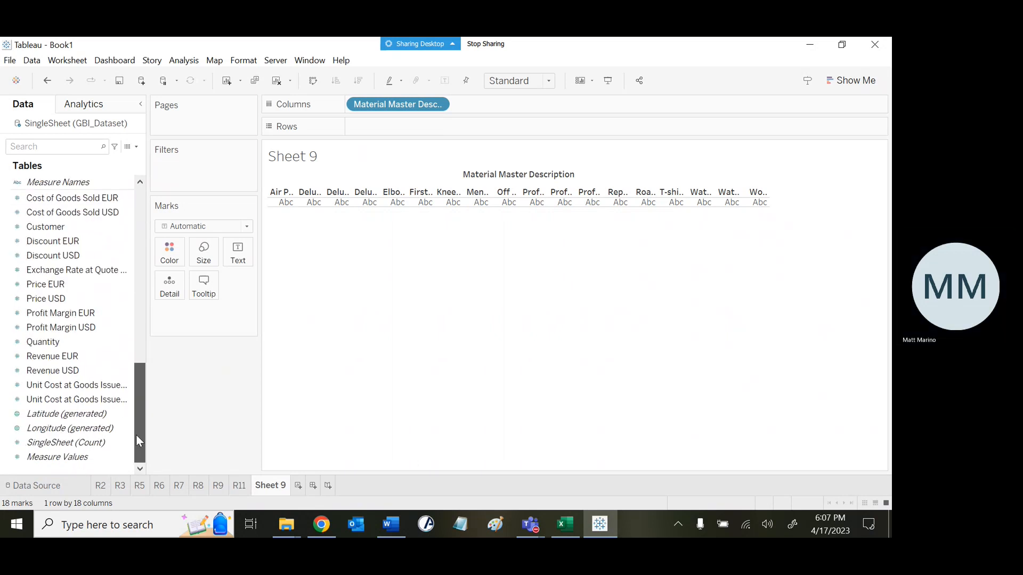
click(81, 384)
drag(69, 370, 431, 131)
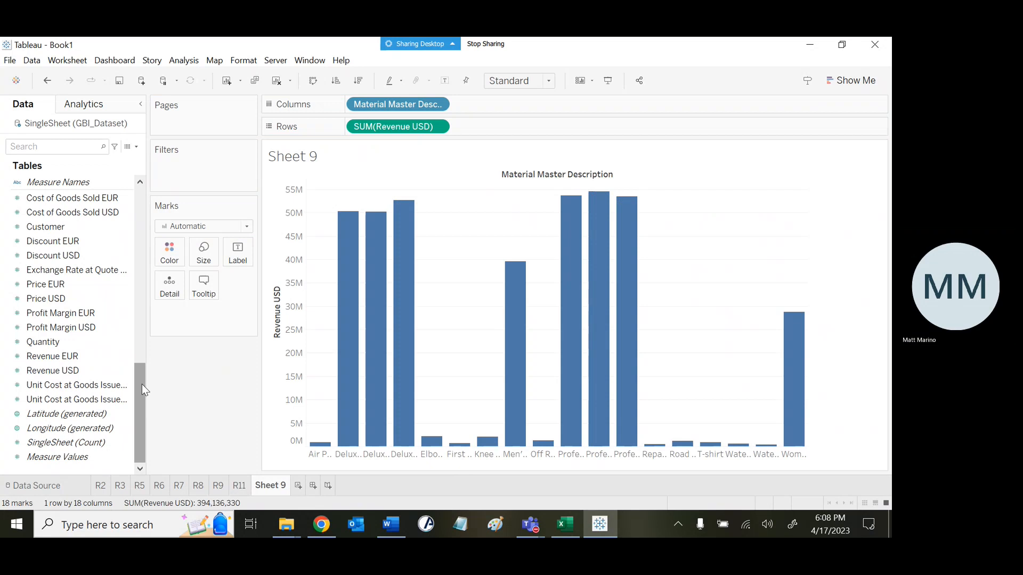
Step: Filter Material Master Description to the top 1 by the sum of Revenue USD
drag(142, 385, 232, 173)
click(104, 269)
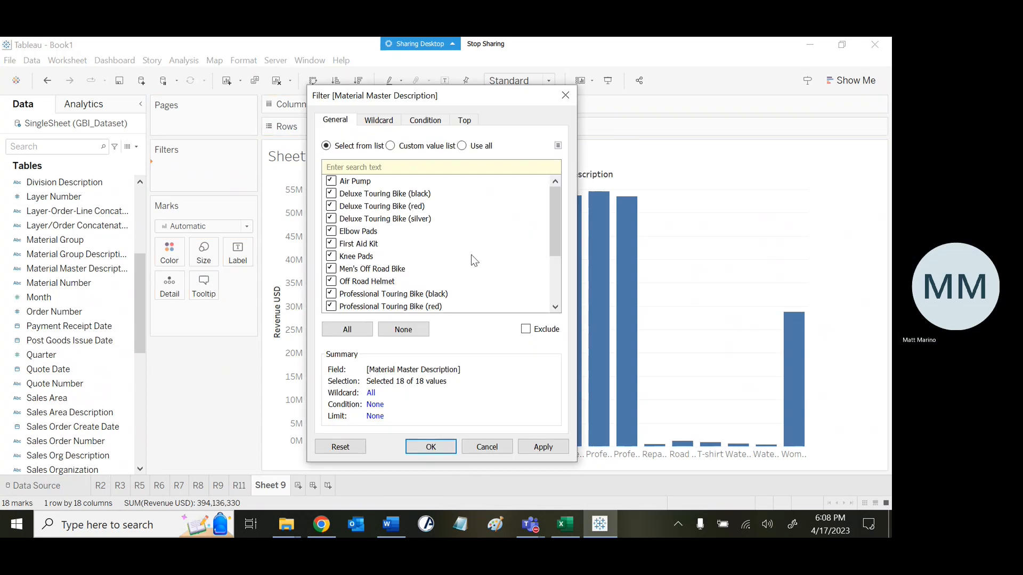
click(464, 126)
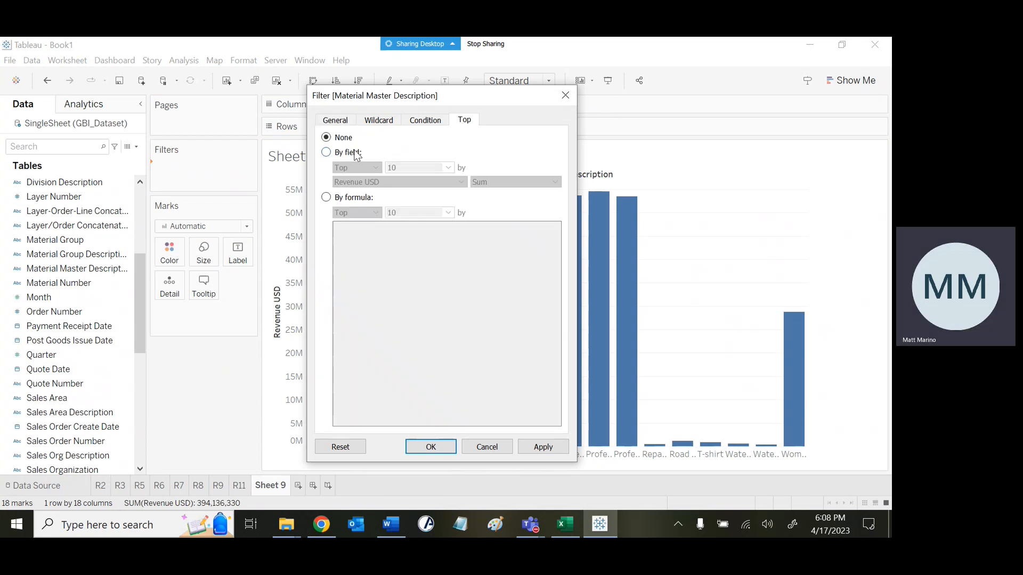
click(354, 153)
click(410, 169)
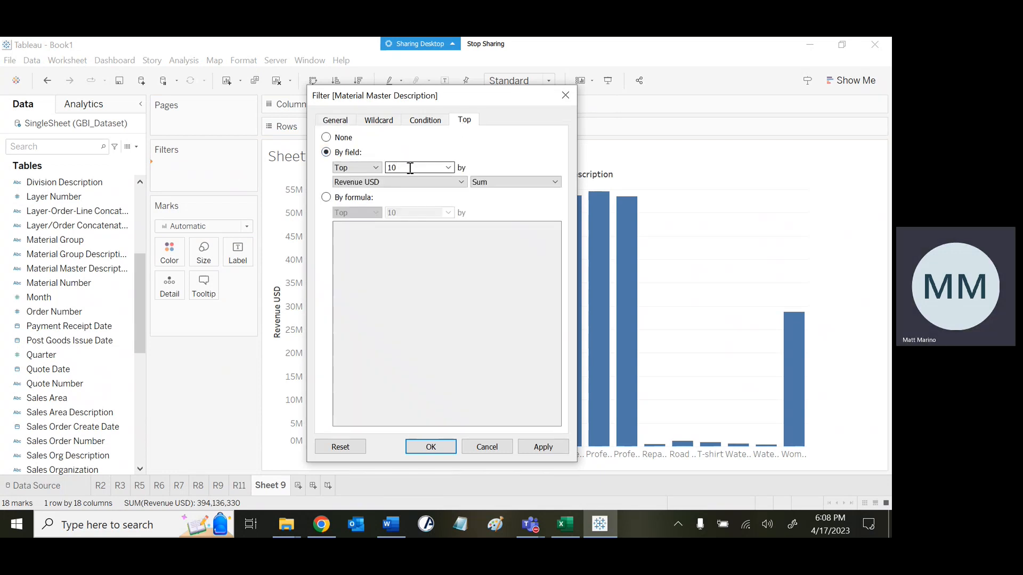
key(BackSpace)
click(548, 452)
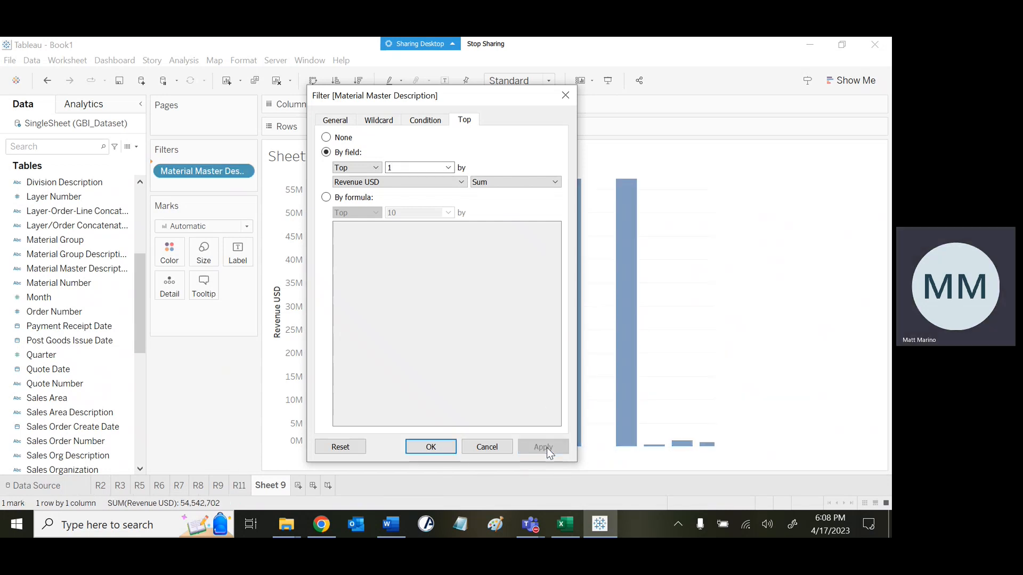
click(443, 450)
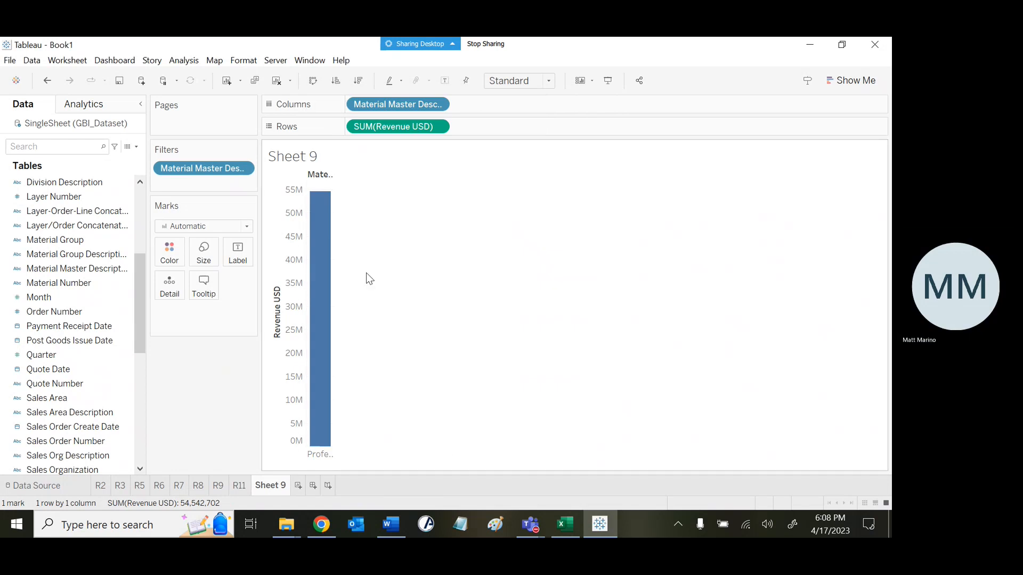
Step: Show mark labels on the top material revenue chart and rename its worksheet as R12
click(185, 61)
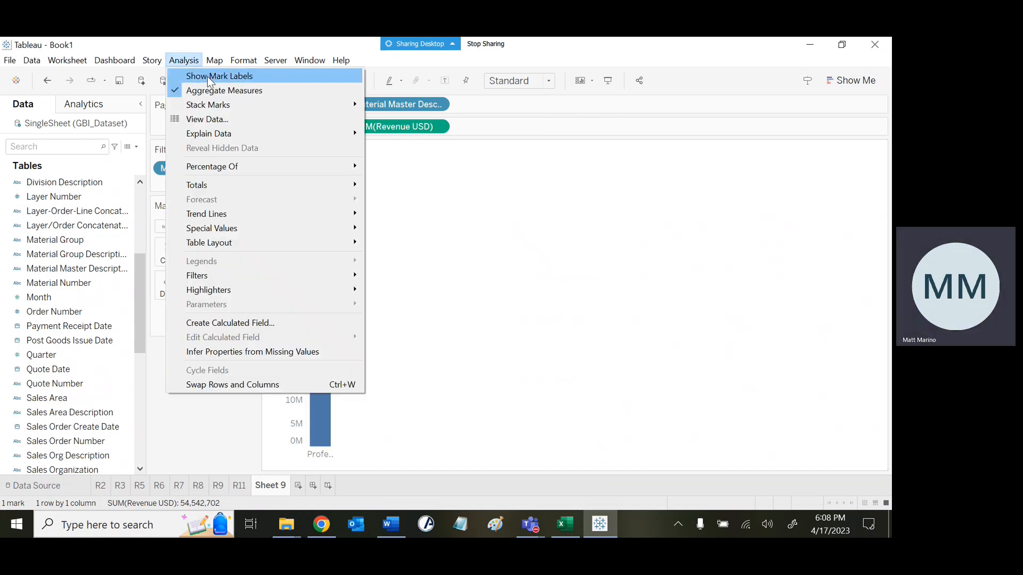
click(207, 76)
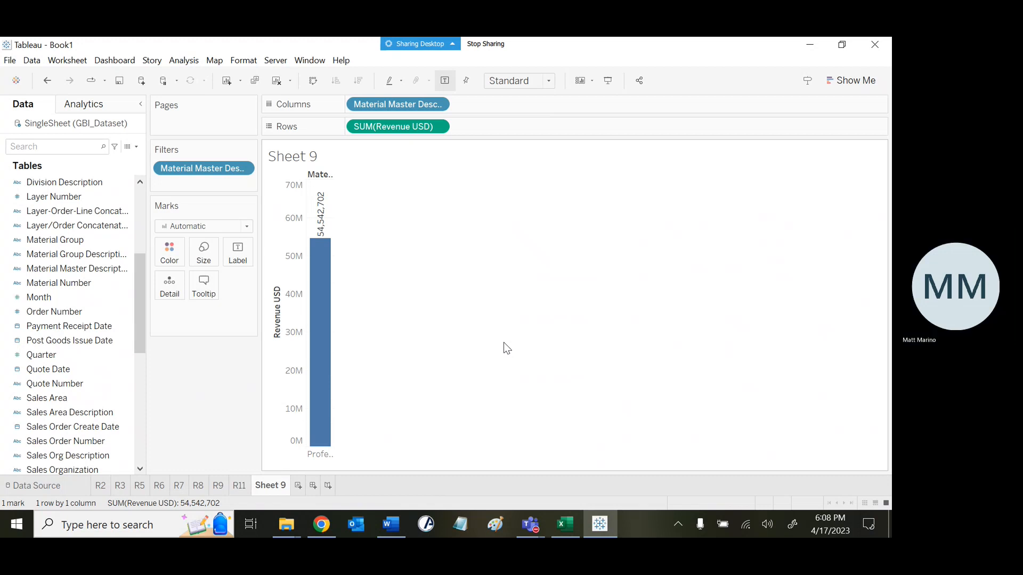
mouse_move(323, 382)
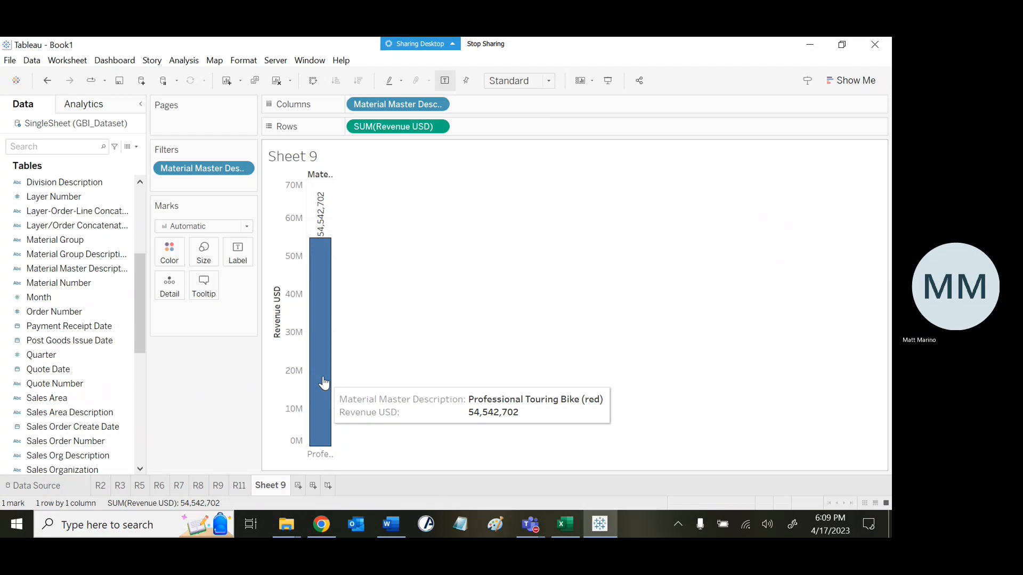
right_click(266, 487)
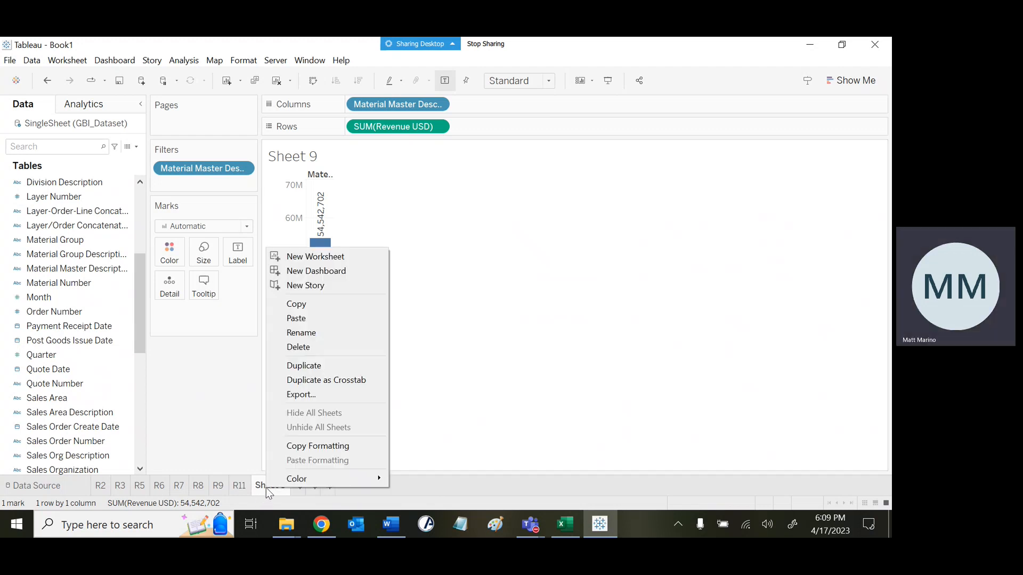
click(331, 334)
text(R12)
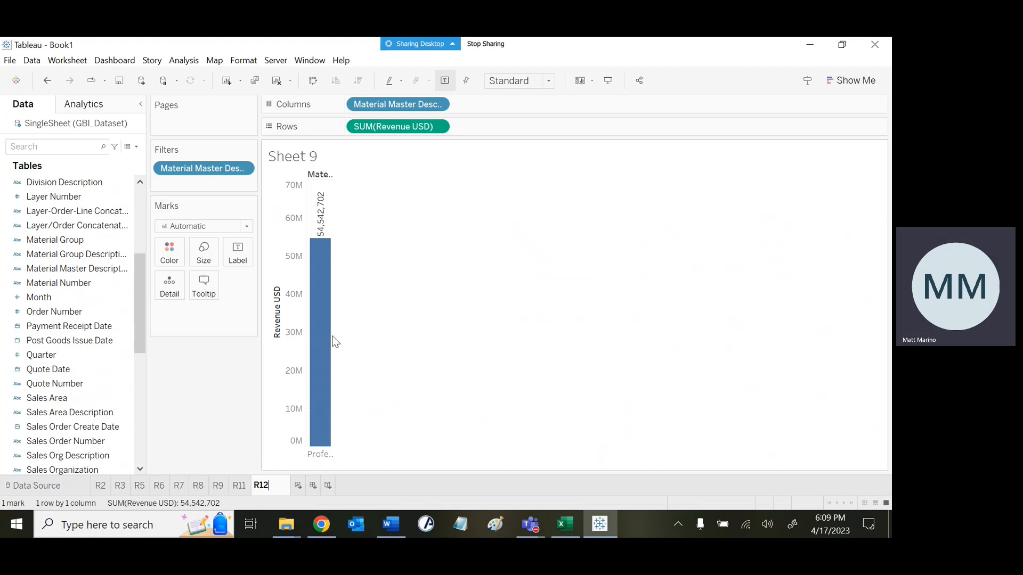
key(Return)
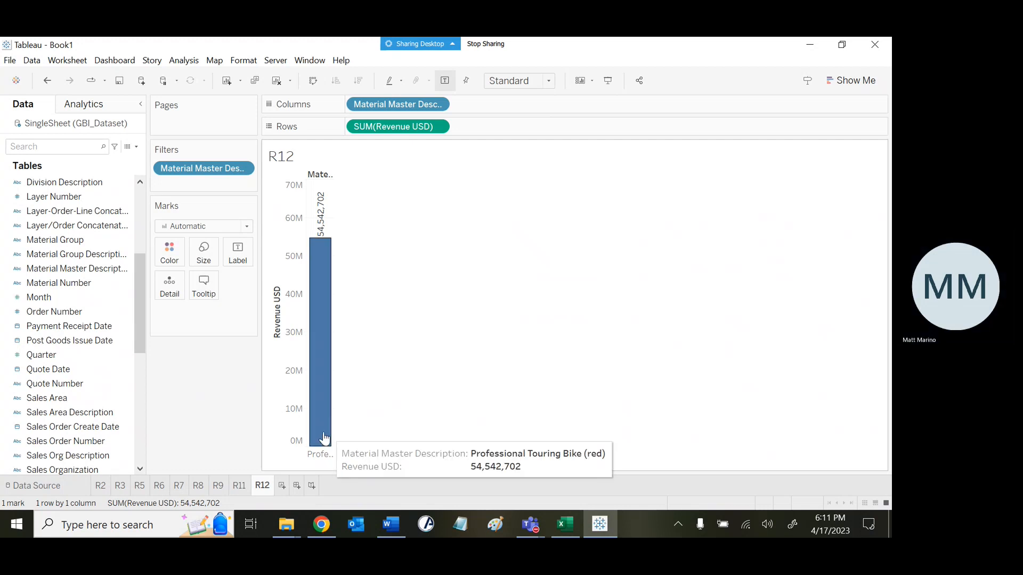
Step: Add a new worksheet after R12 and place the Year field on Columns
click(282, 485)
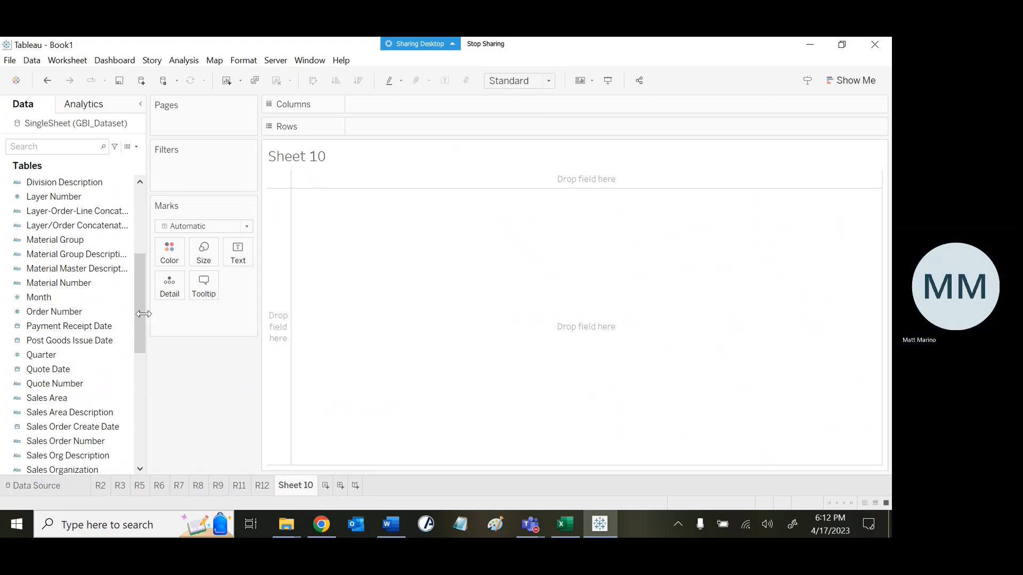
drag(144, 319, 142, 356)
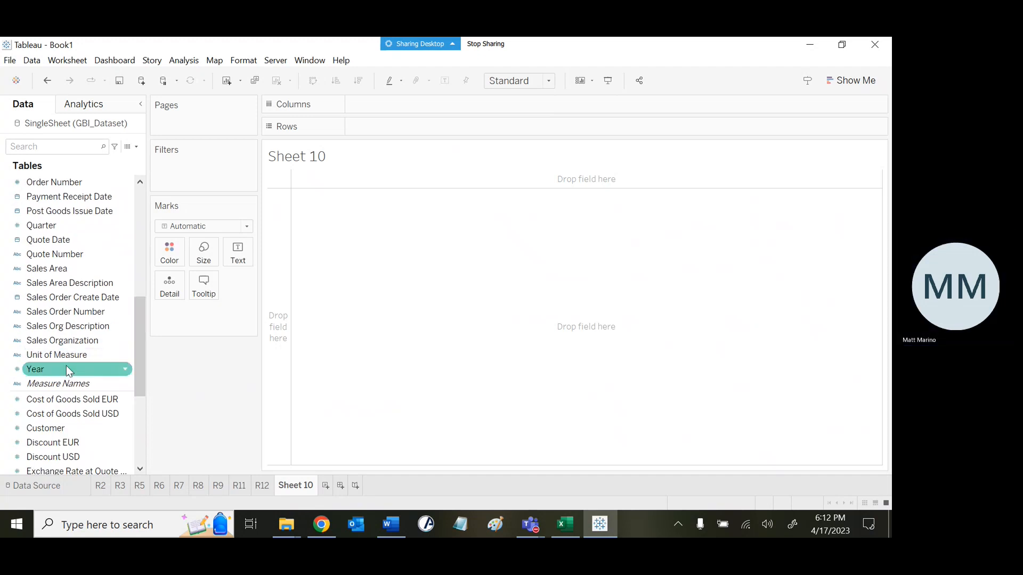
drag(72, 369, 394, 104)
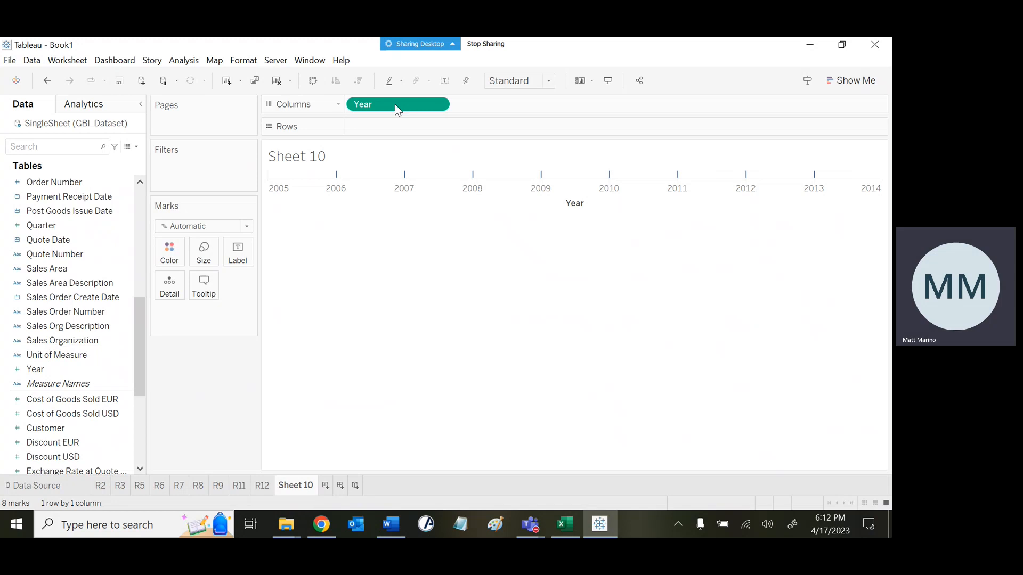
Step: Place the Profit Margin EUR measure on Rows and filter the chart by Country to Germany only
drag(142, 318, 142, 393)
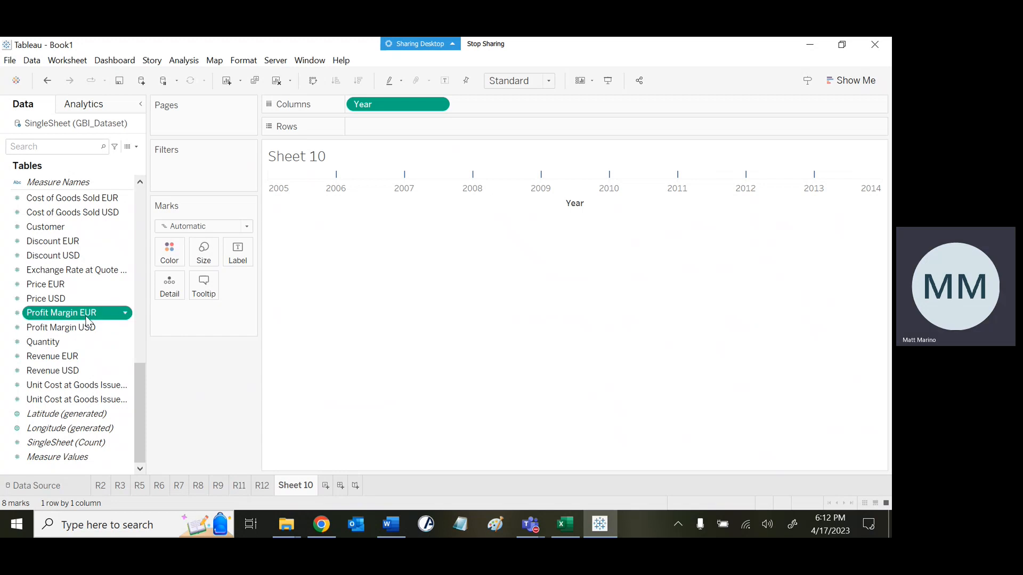
drag(87, 318, 424, 134)
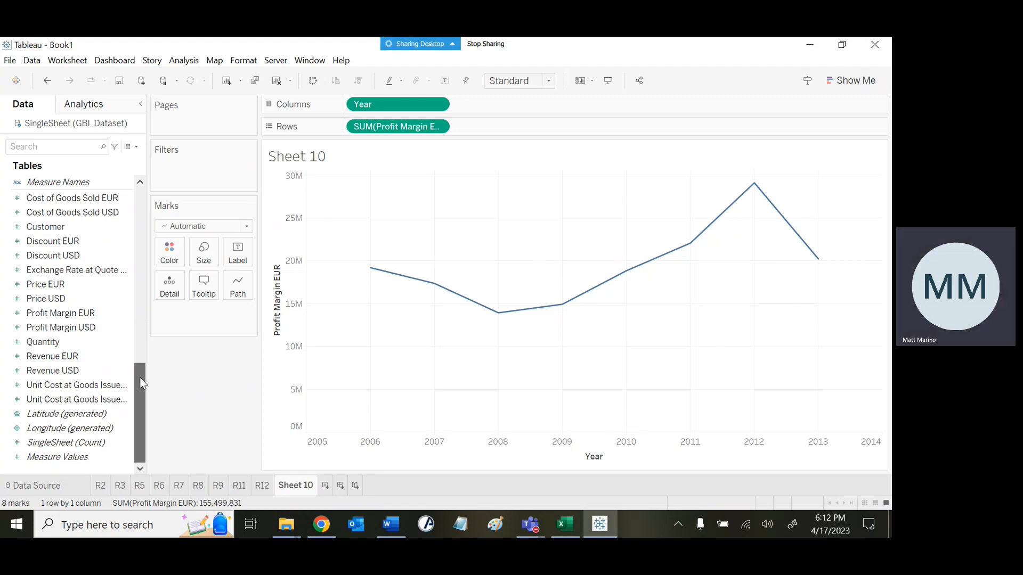
drag(139, 377, 153, 194)
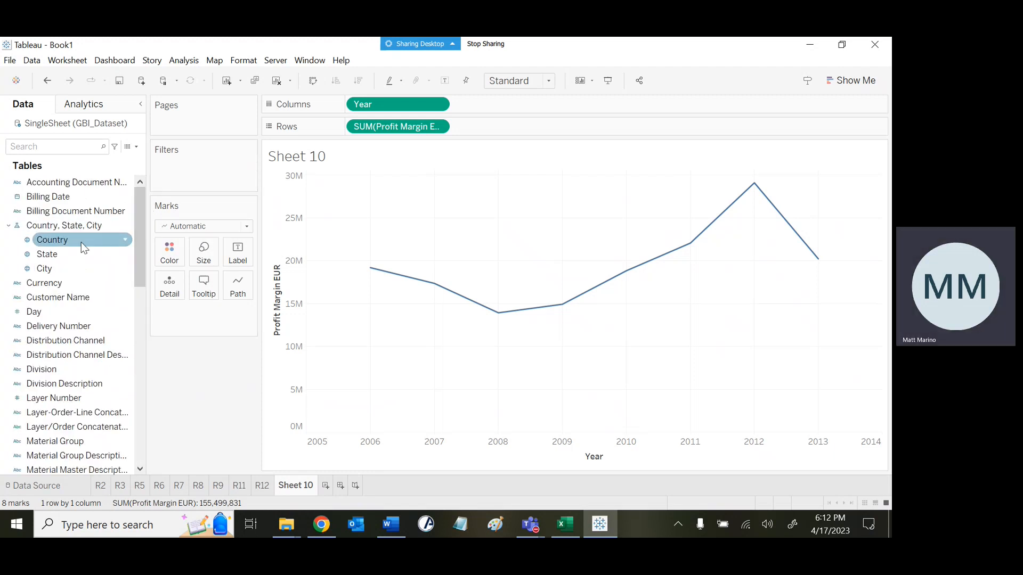
drag(82, 242, 236, 160)
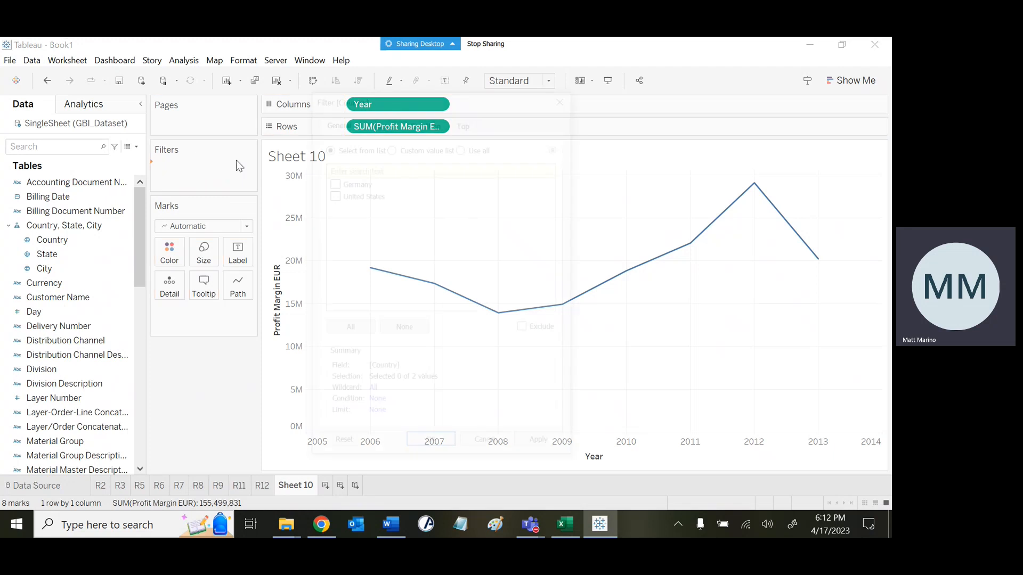
click(331, 181)
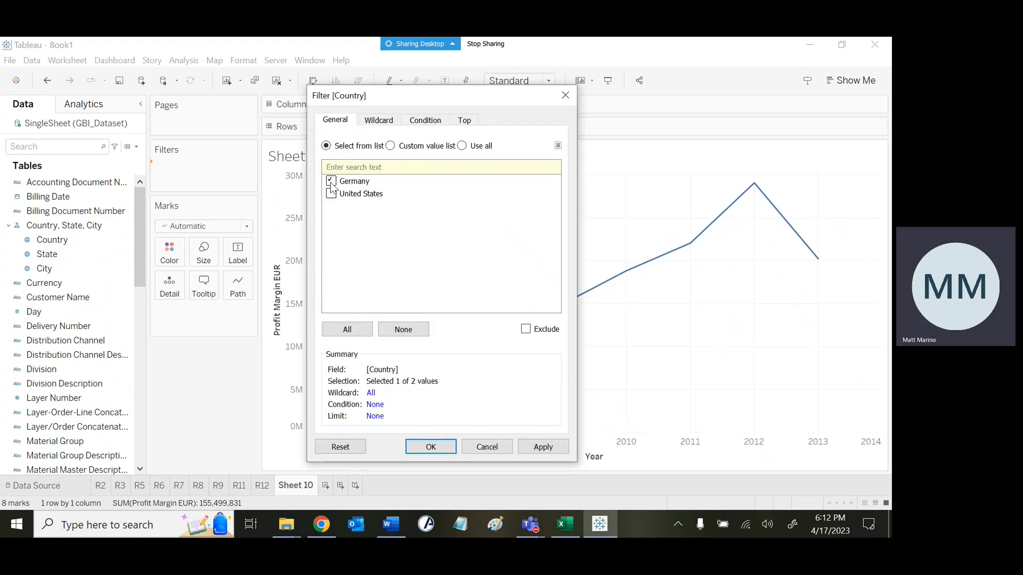
click(543, 447)
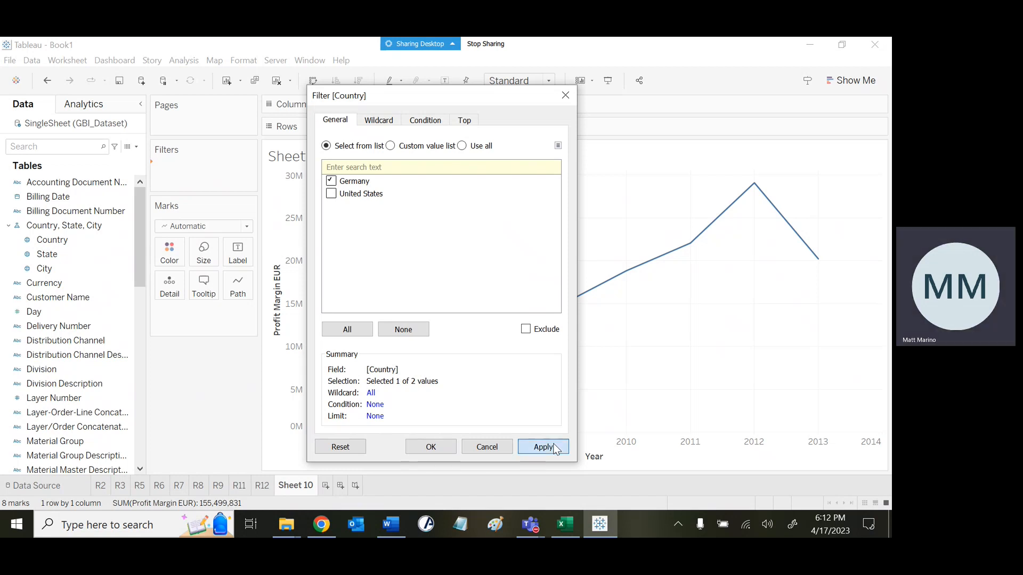
click(431, 447)
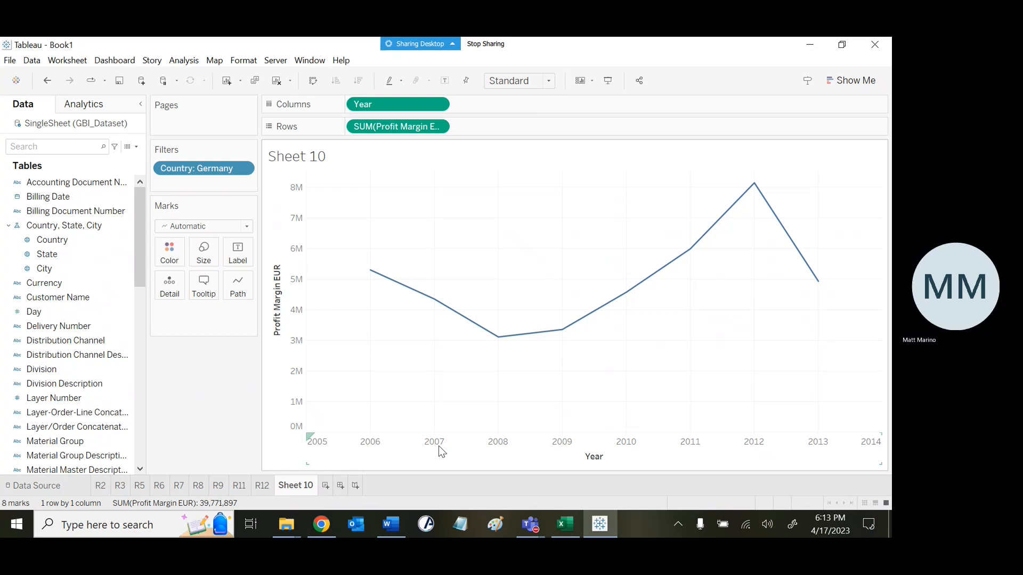
Step: Show mark labels on the yearly profit margin chart and change its mark type to Bar
click(186, 61)
click(212, 76)
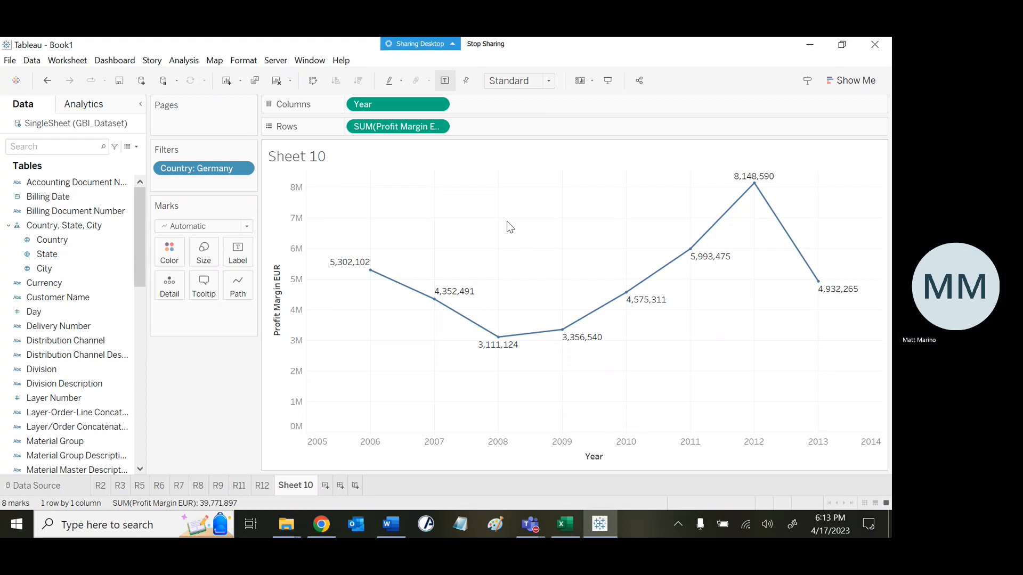
click(243, 228)
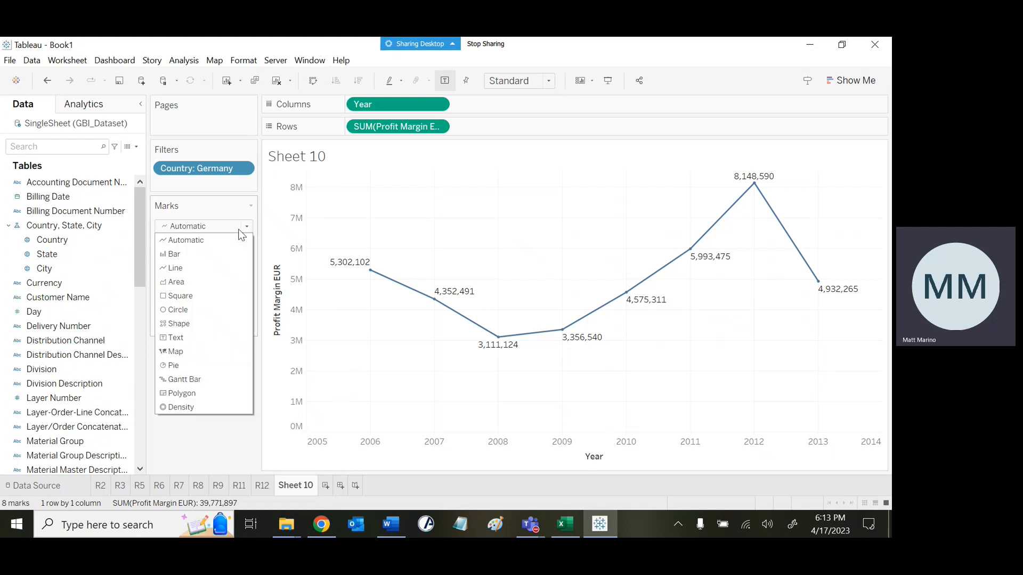
click(221, 254)
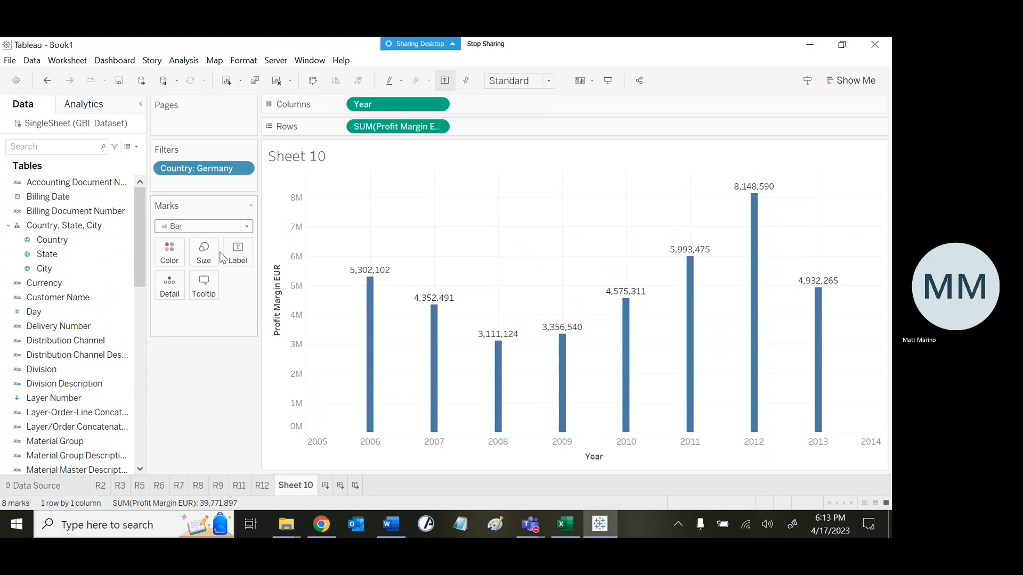
Step: Filter the Year field on Columns to a range of values from 2012 to 2012
click(438, 105)
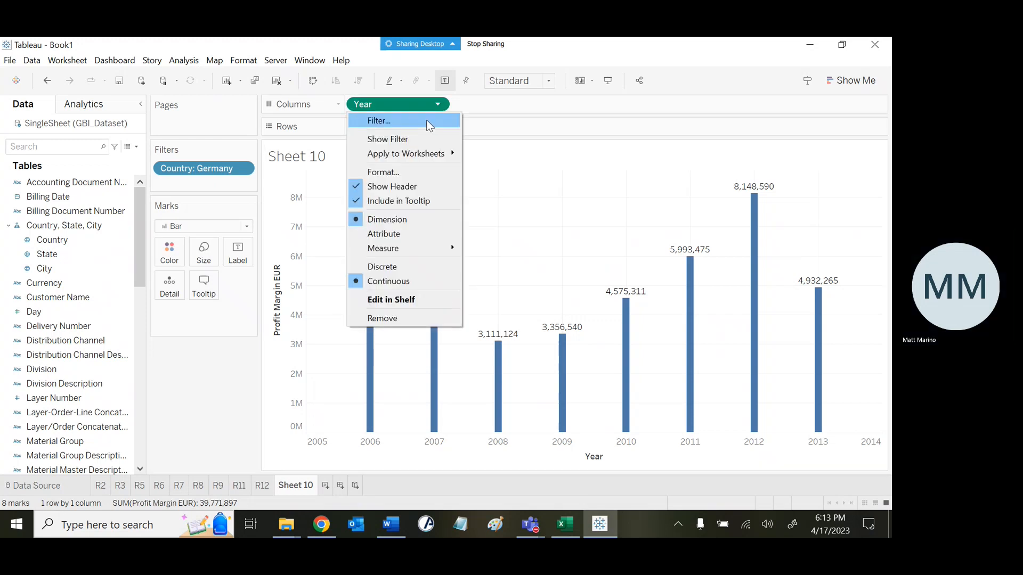
click(429, 123)
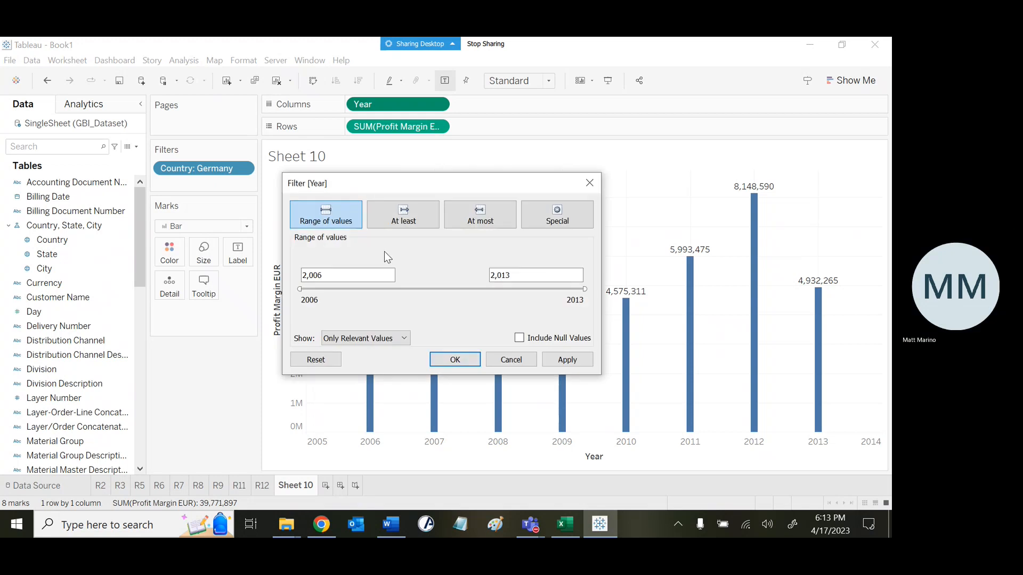
click(347, 274)
key(BackSpace)
key(BackSpace)
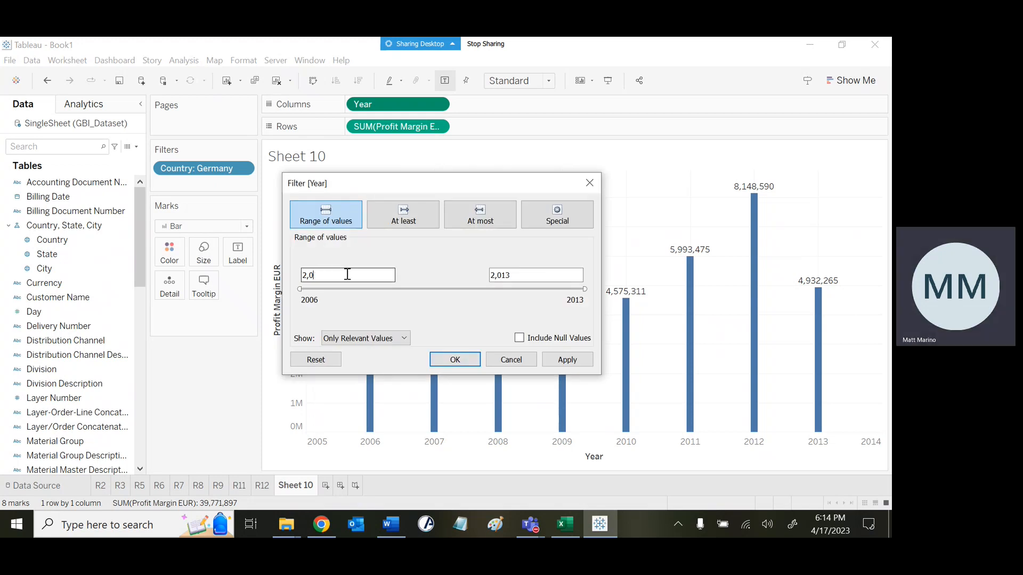
text(12)
key(Tab)
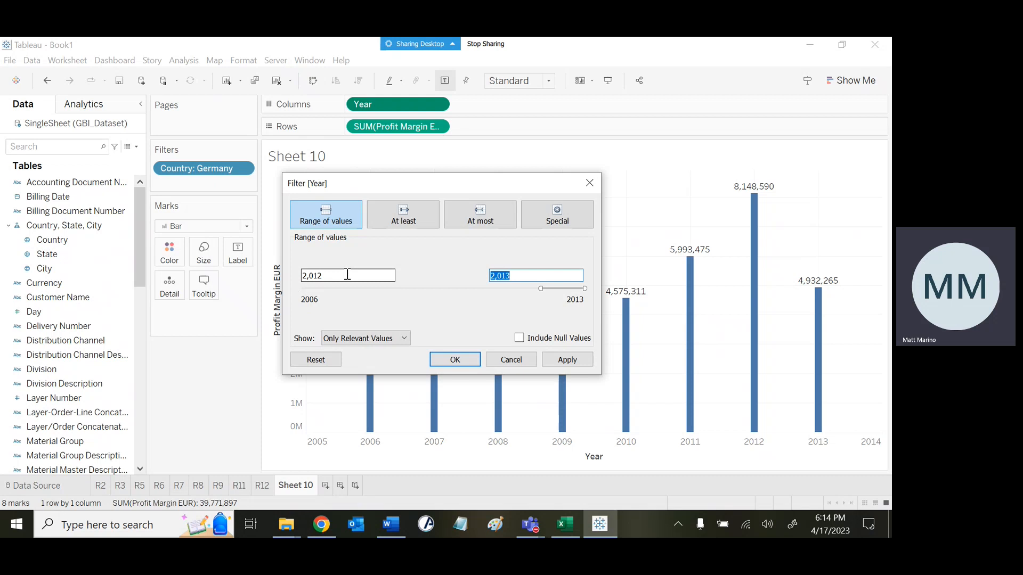
text(2012)
click(561, 361)
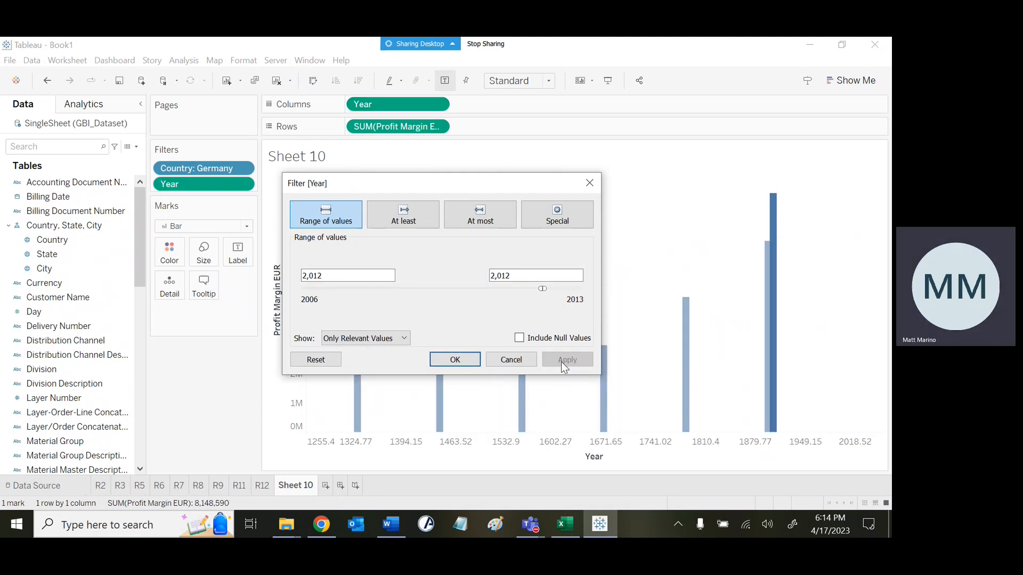
click(491, 360)
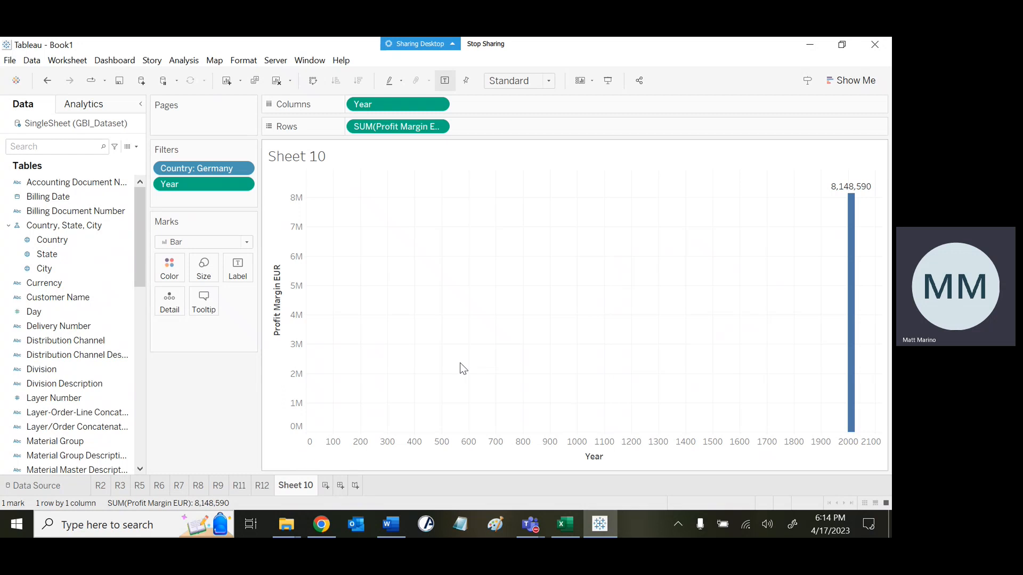
Step: Rename the Germany profit margin worksheet as R13
right_click(294, 482)
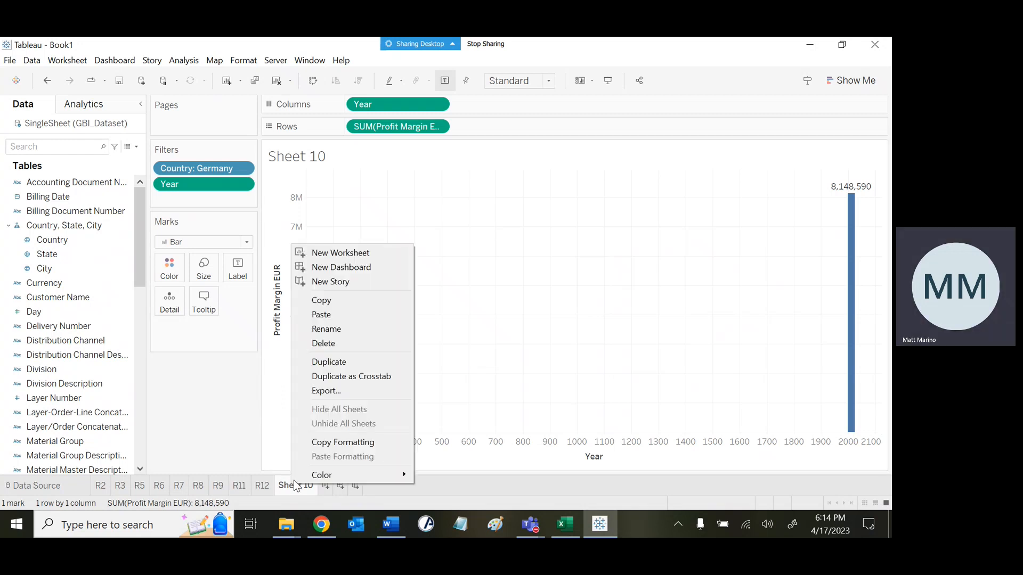
click(339, 327)
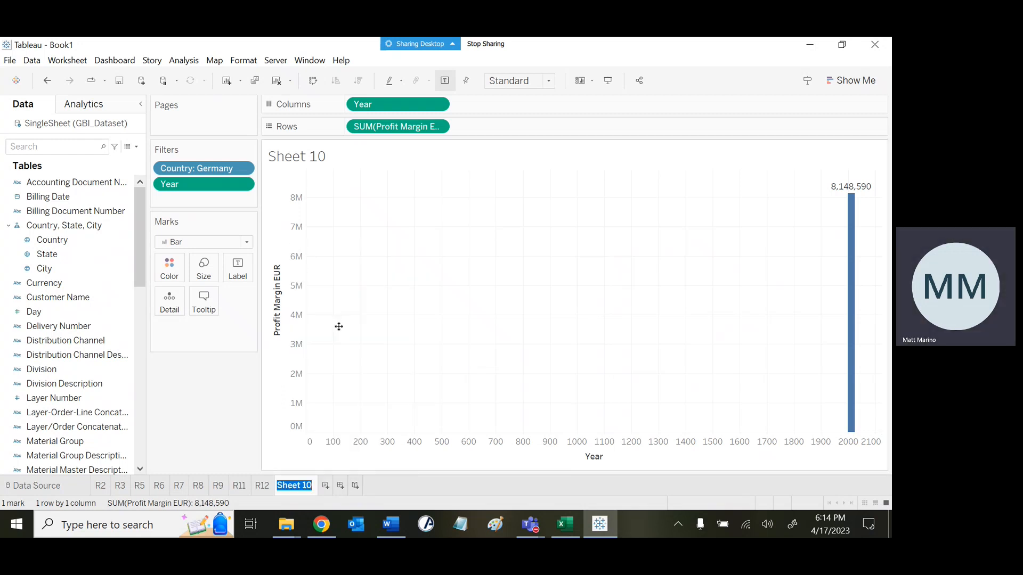
text(R13)
key(Return)
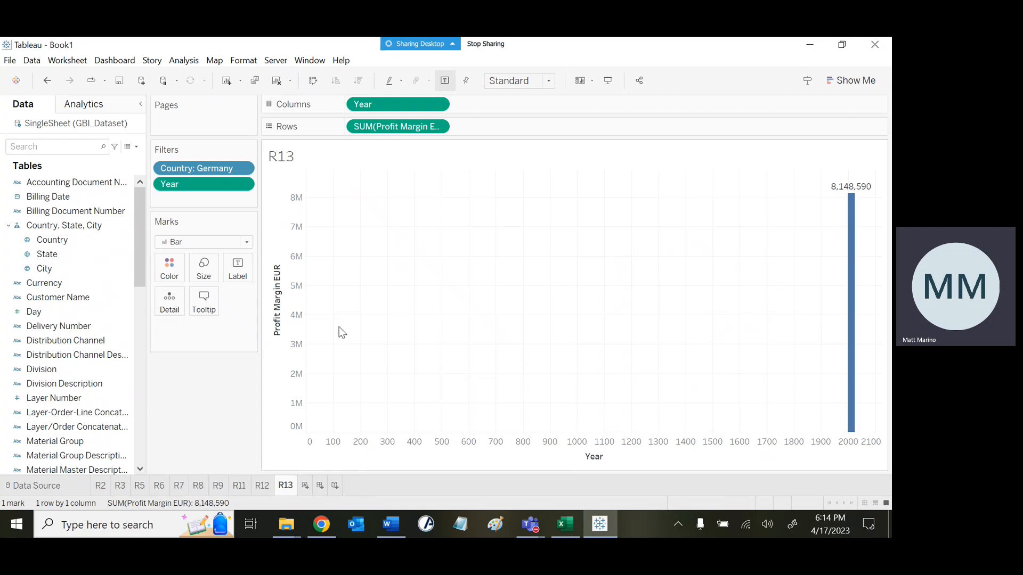
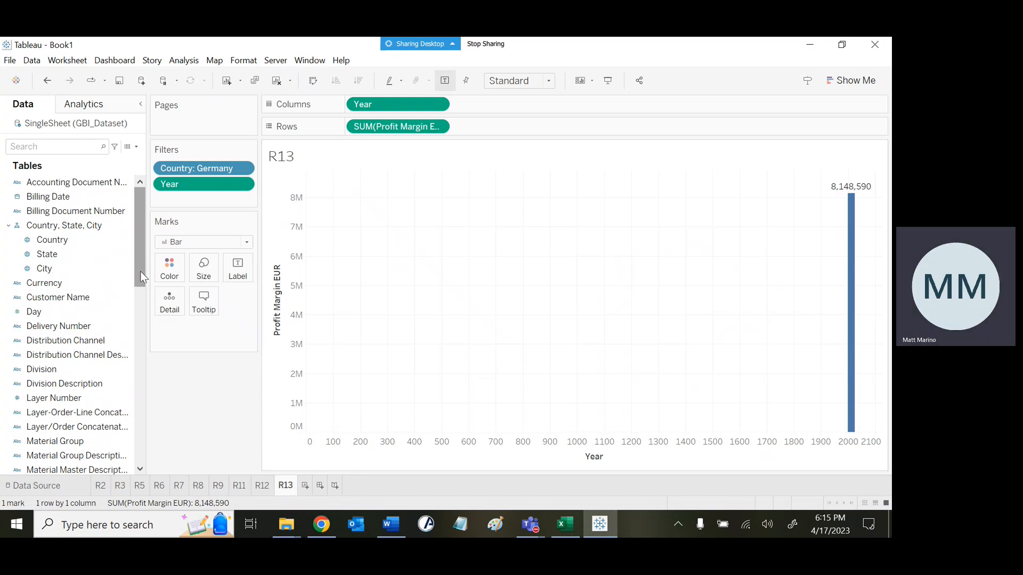
Step: Add a new worksheet after R13 and place Division Description and Year on Columns, with Division Description first
click(305, 485)
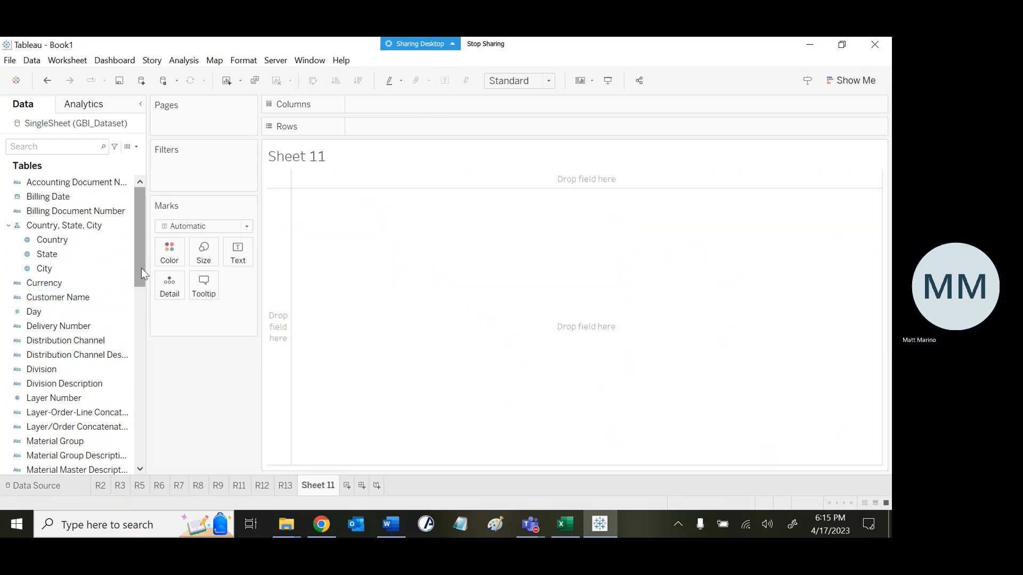
drag(141, 274, 139, 365)
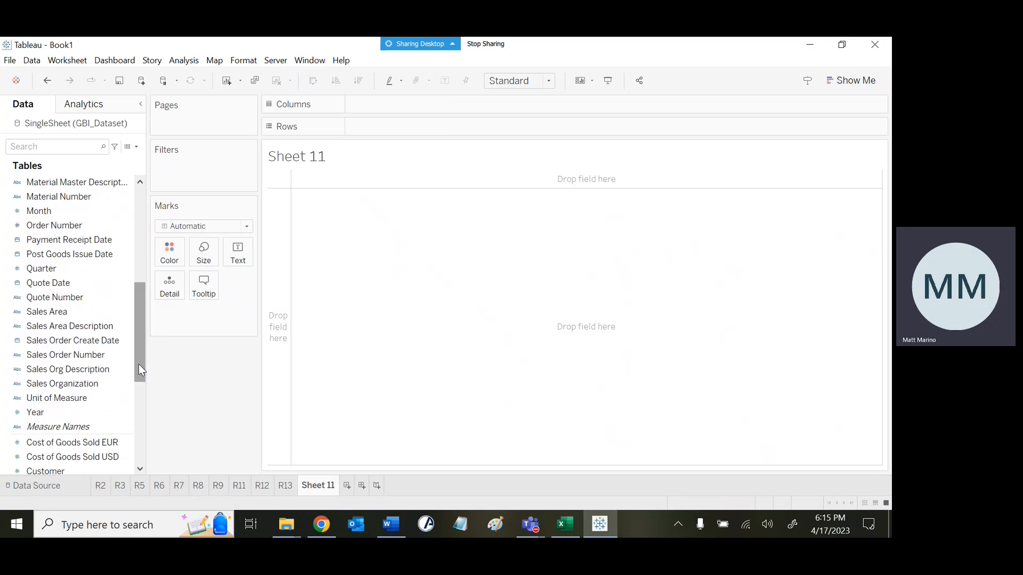
drag(75, 410, 396, 105)
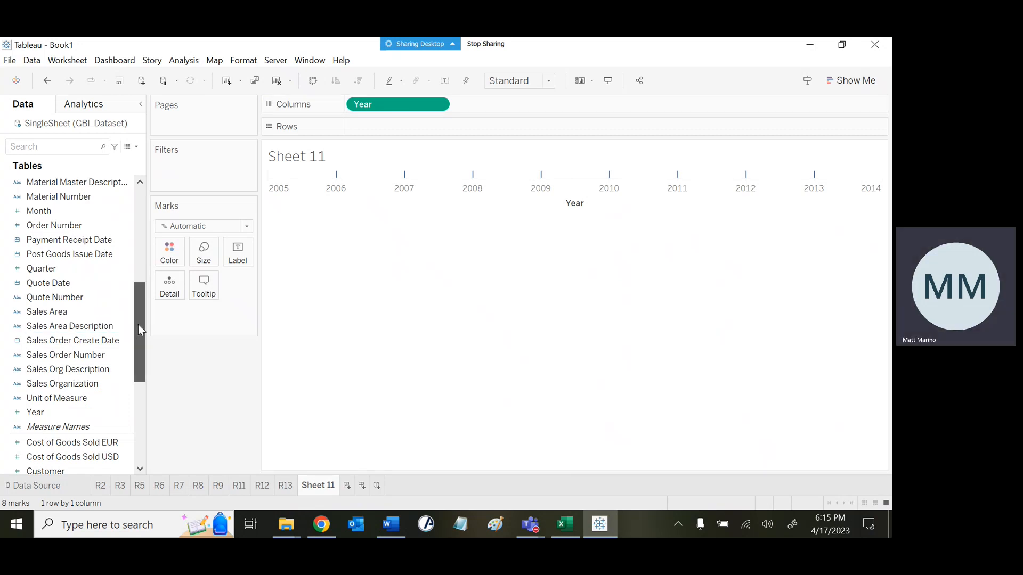
drag(139, 324, 138, 277)
click(91, 245)
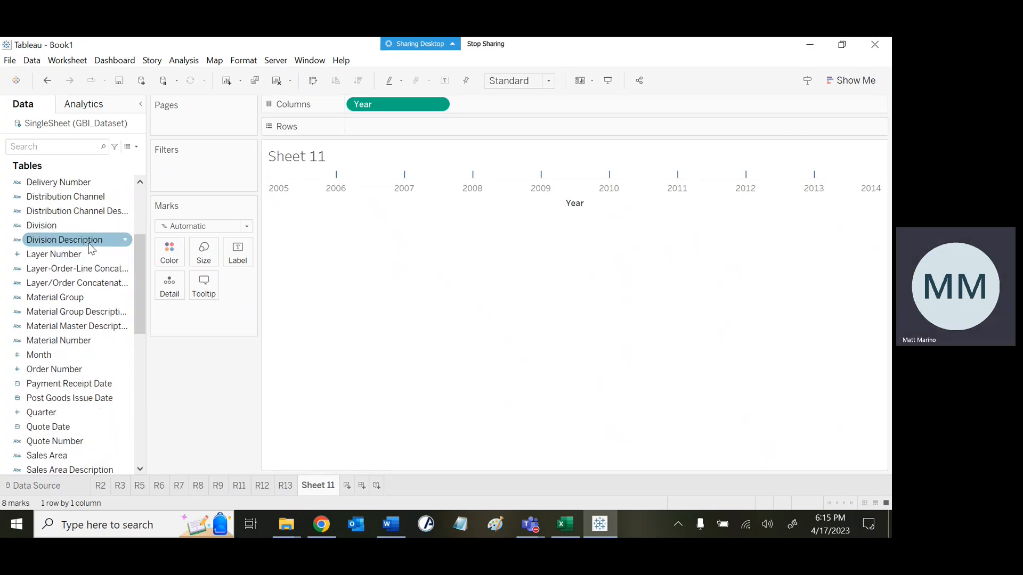
drag(88, 243, 528, 114)
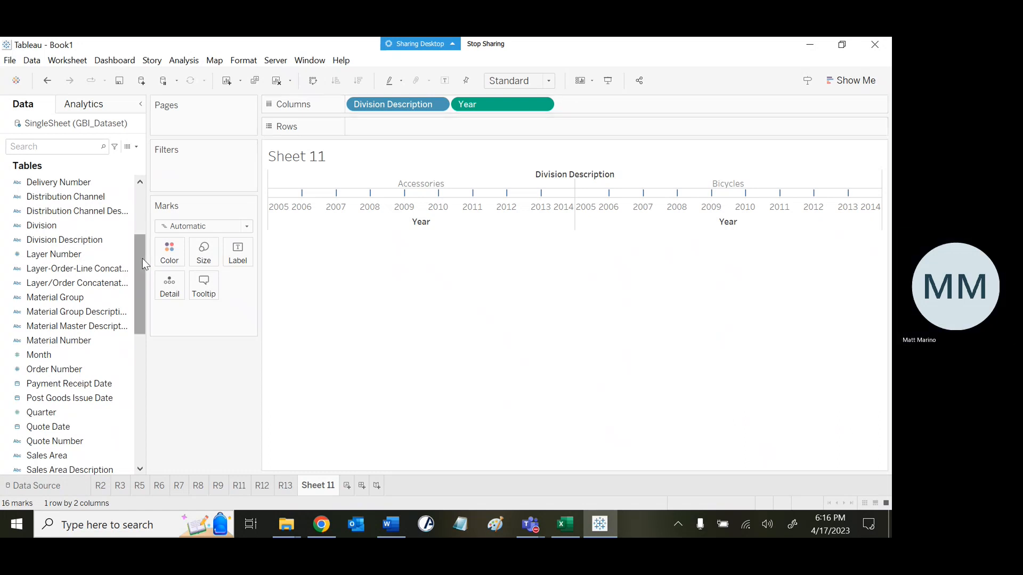
Step: Place the Revenue USD measure on Rows and change the mark type to Bar
drag(142, 258, 145, 394)
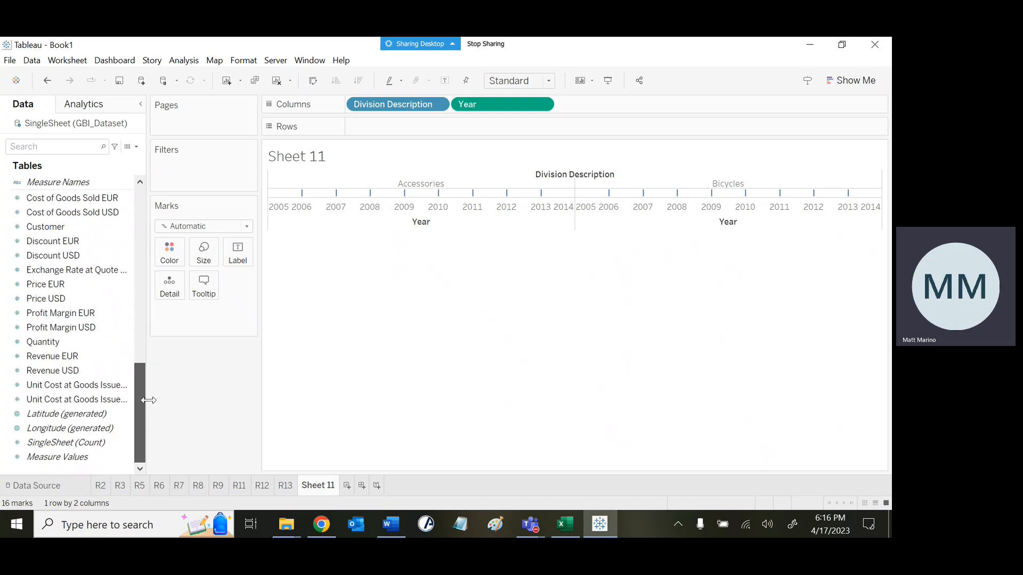
drag(82, 372, 423, 134)
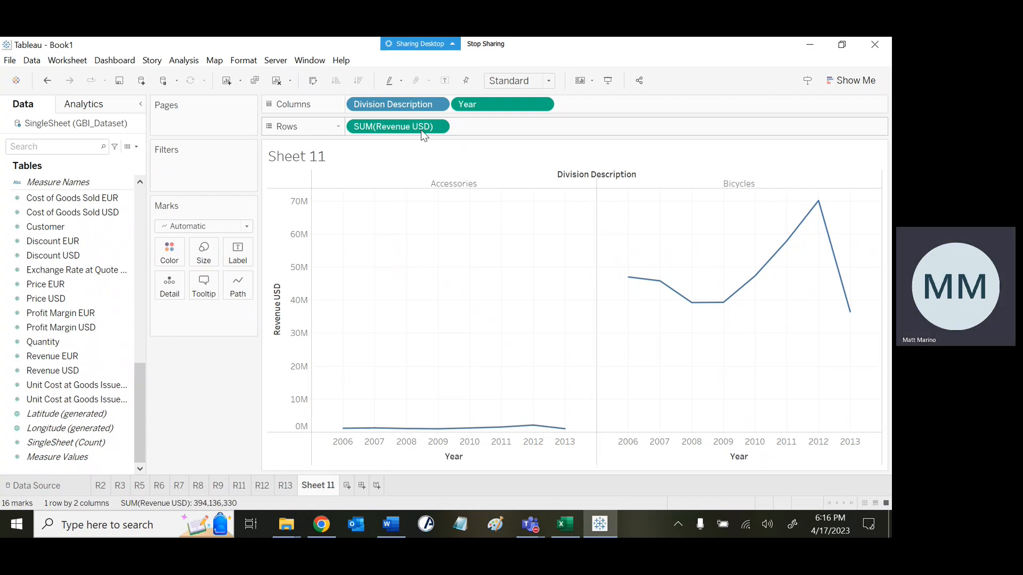
click(238, 227)
click(219, 253)
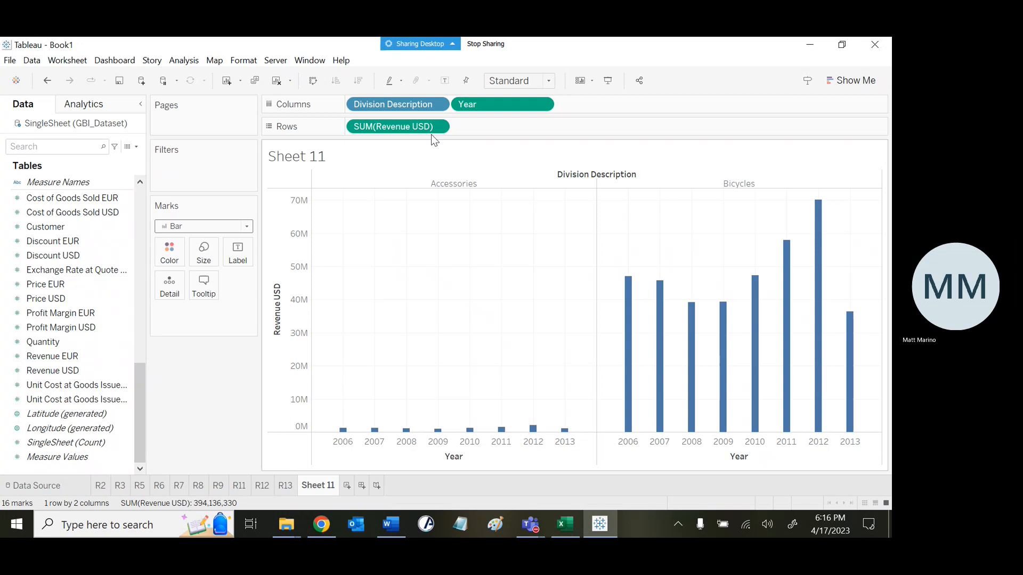
Step: Filter Division Description to Bicycles with a limit of the top 1 by sum of Revenue USD, and show mark labels on the bars
click(438, 105)
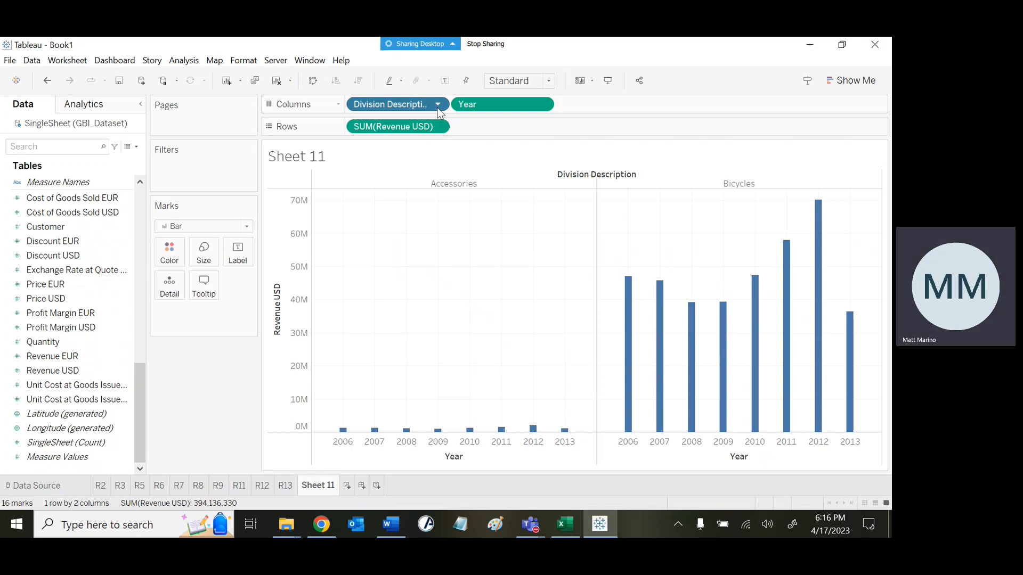
click(438, 120)
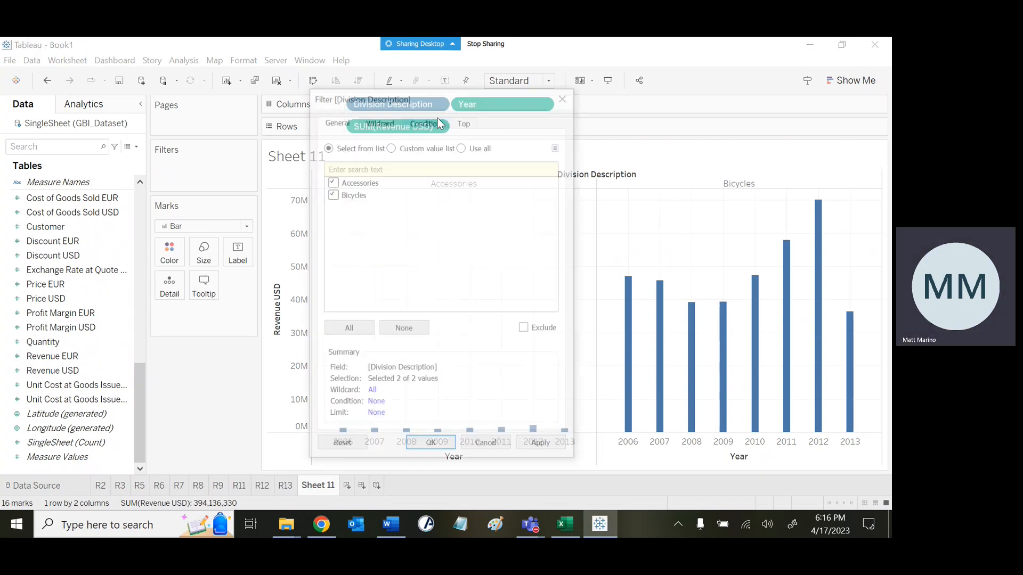
click(331, 182)
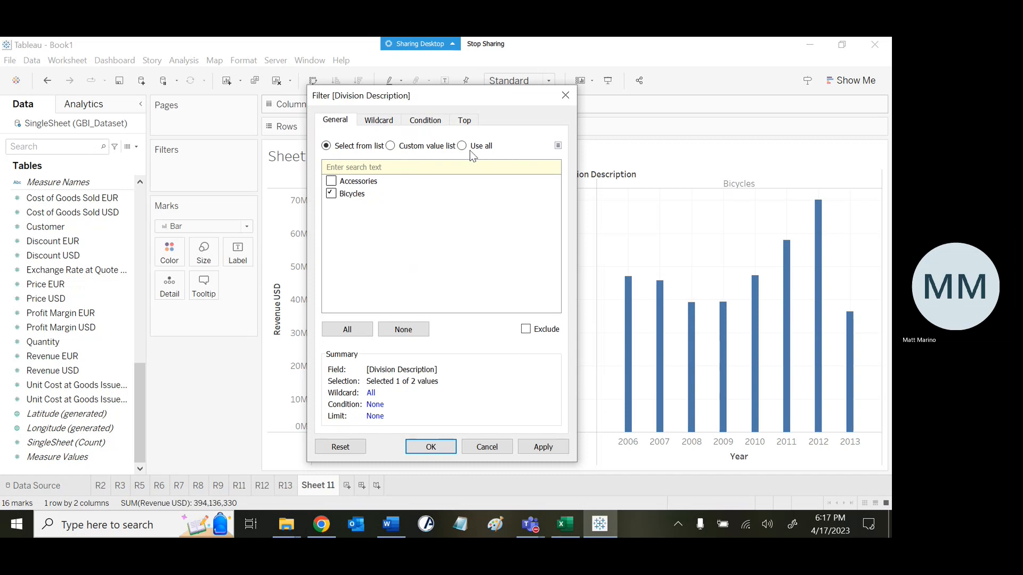
click(465, 123)
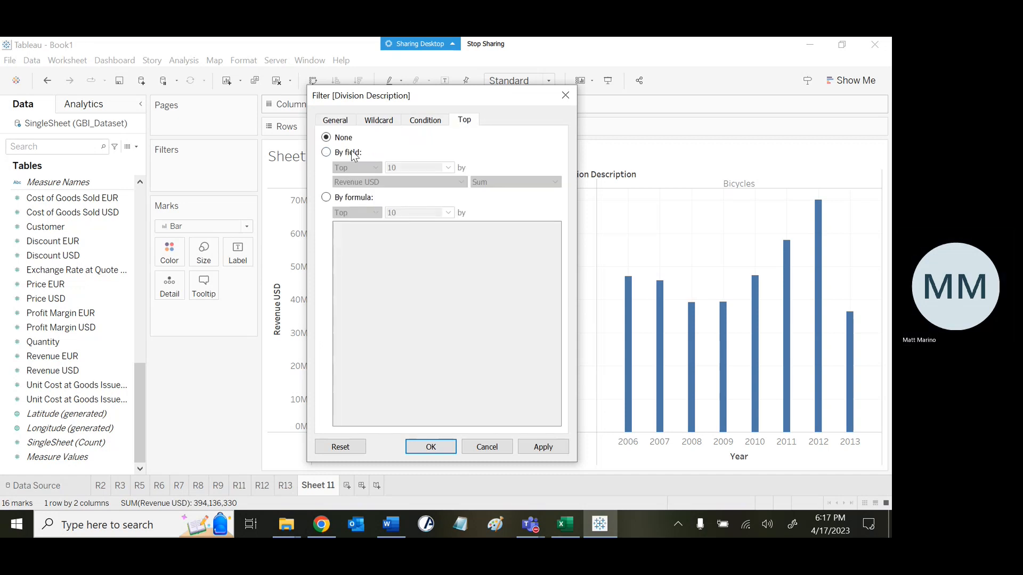
click(349, 152)
click(420, 167)
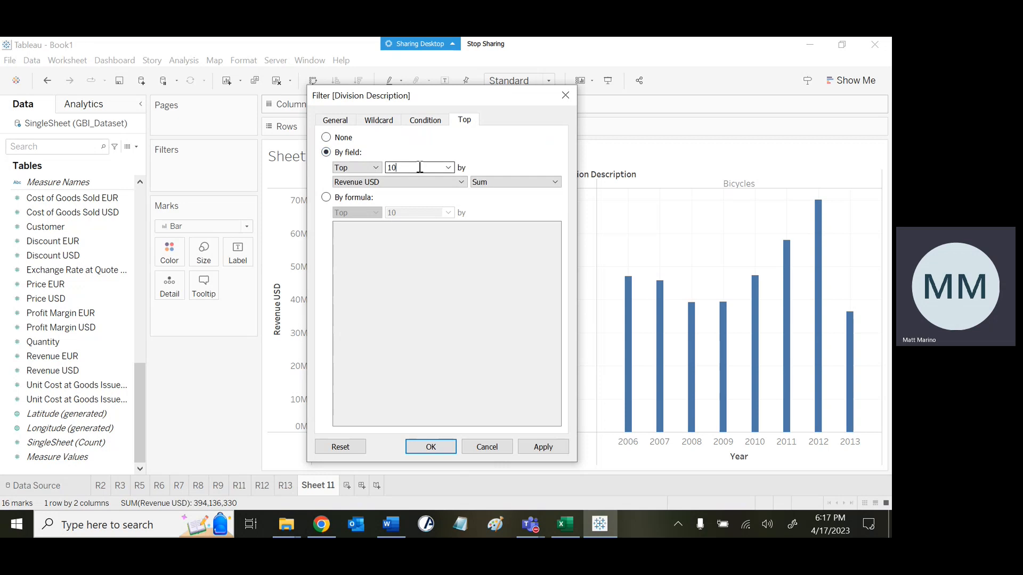
key(BackSpace)
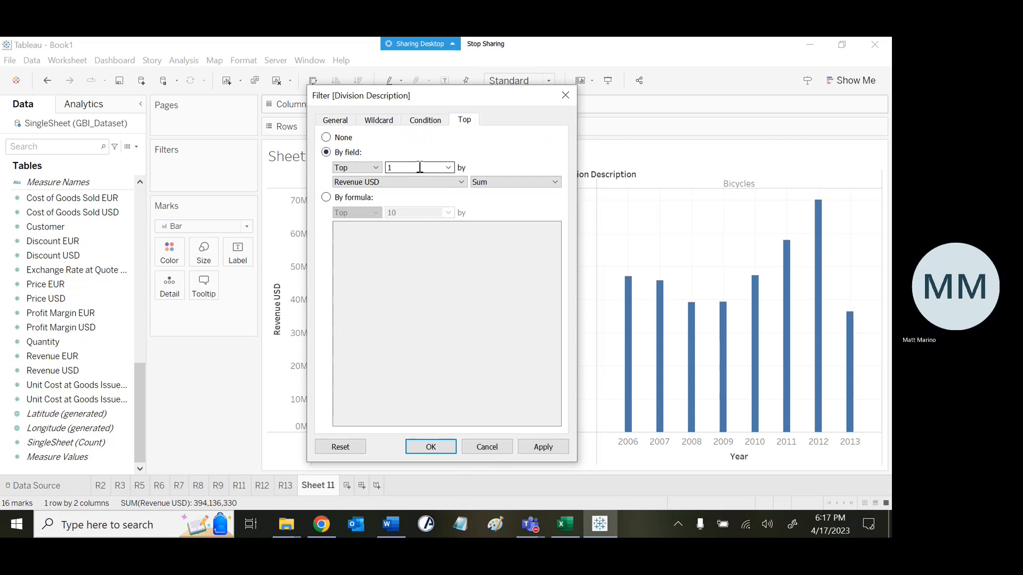
click(550, 447)
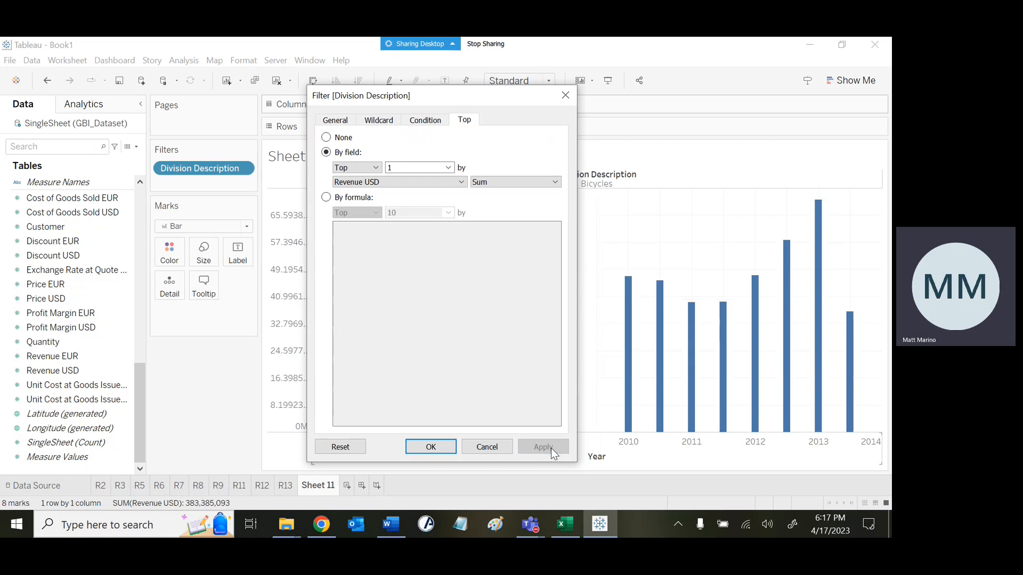
click(443, 447)
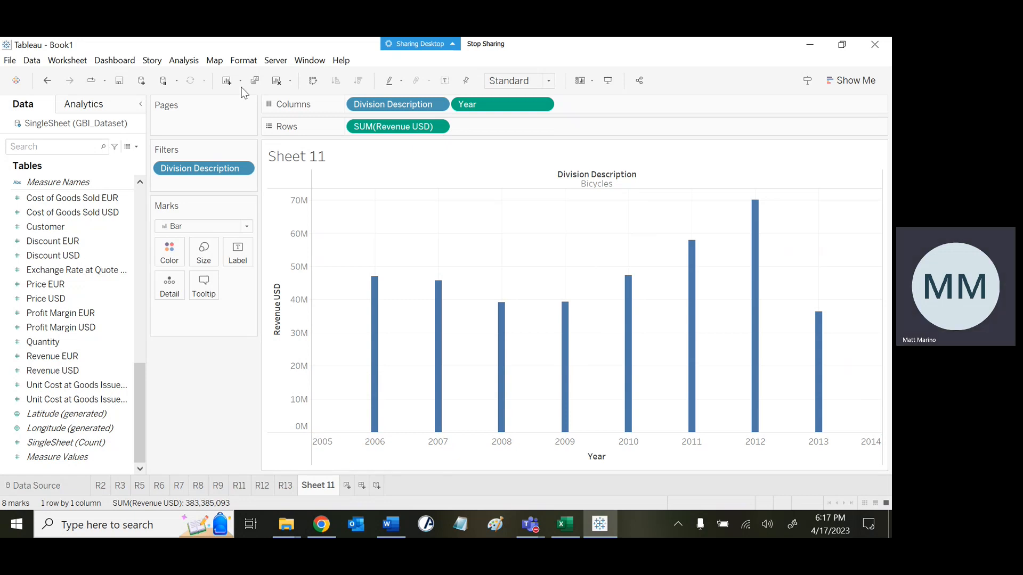
click(184, 60)
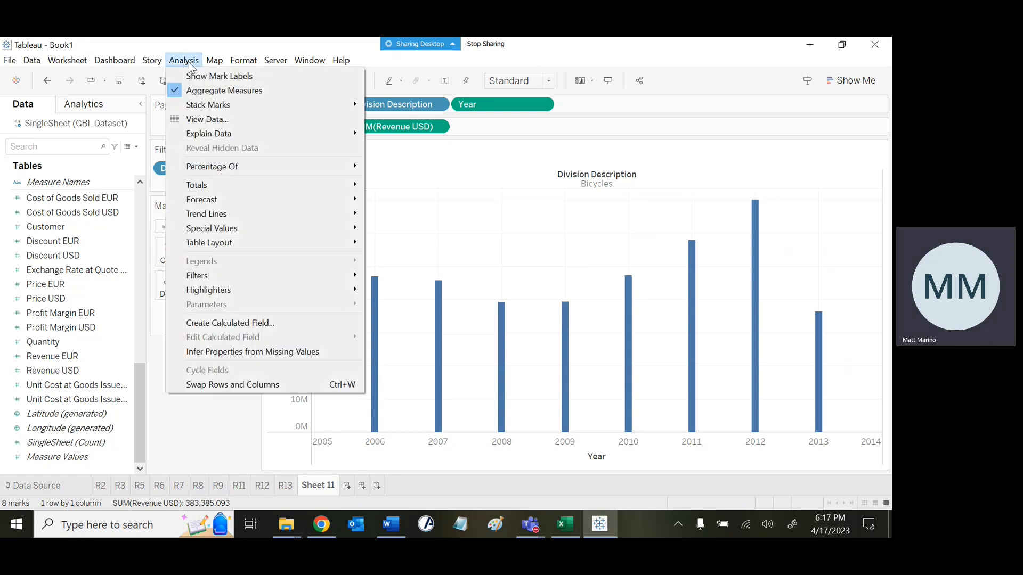
click(208, 76)
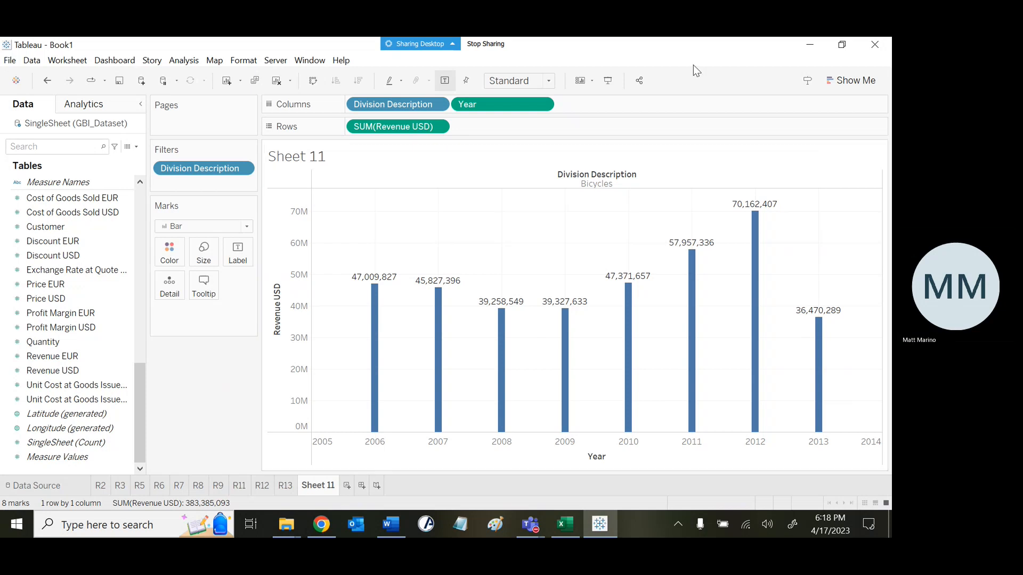
Step: Filter the Year field of the top-division revenue chart to a range of values from 2012 to 2012
click(542, 104)
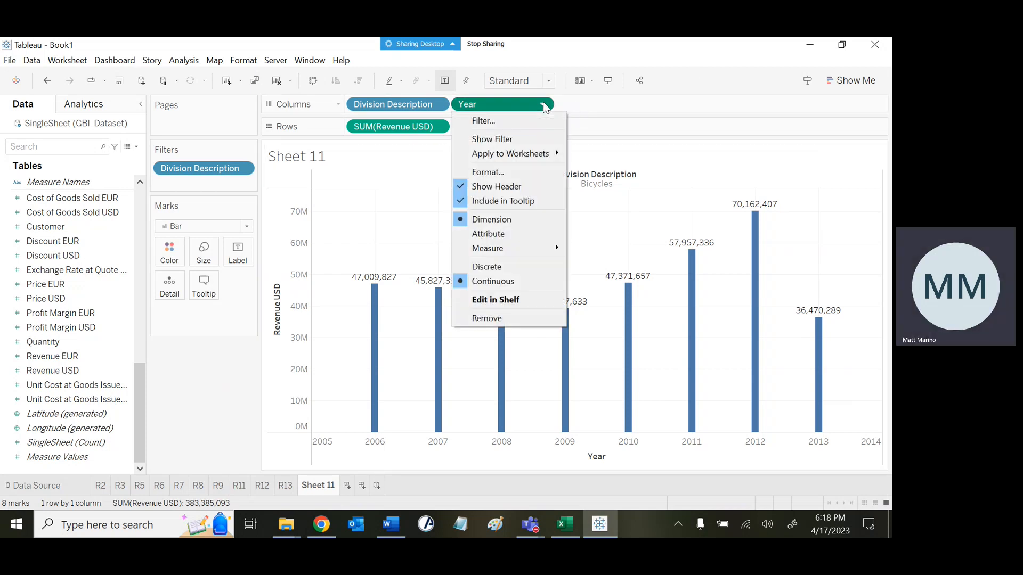
click(537, 117)
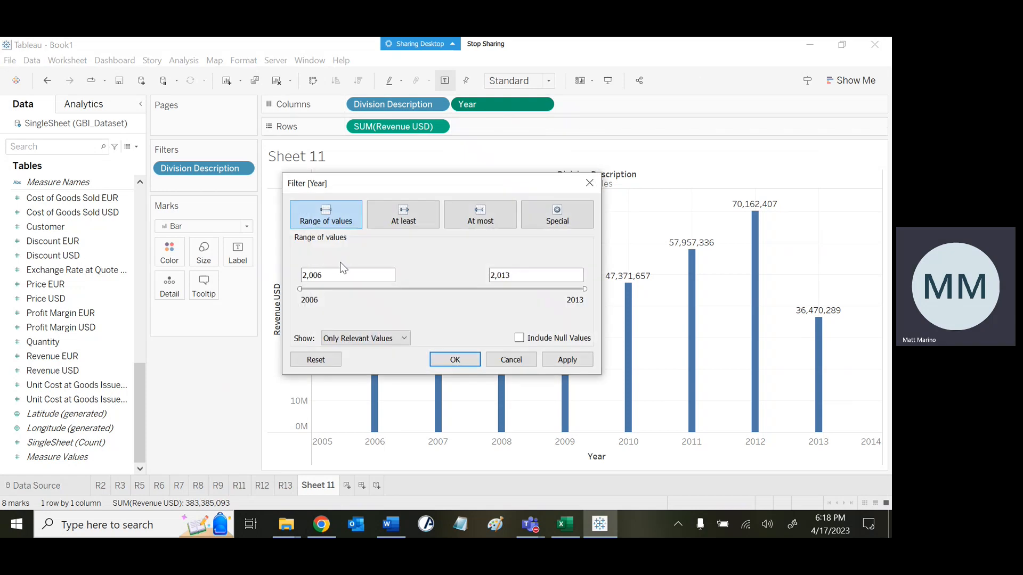
click(350, 277)
key(BackSpace)
key(BackSpace)
text(12)
key(Tab)
text(2012)
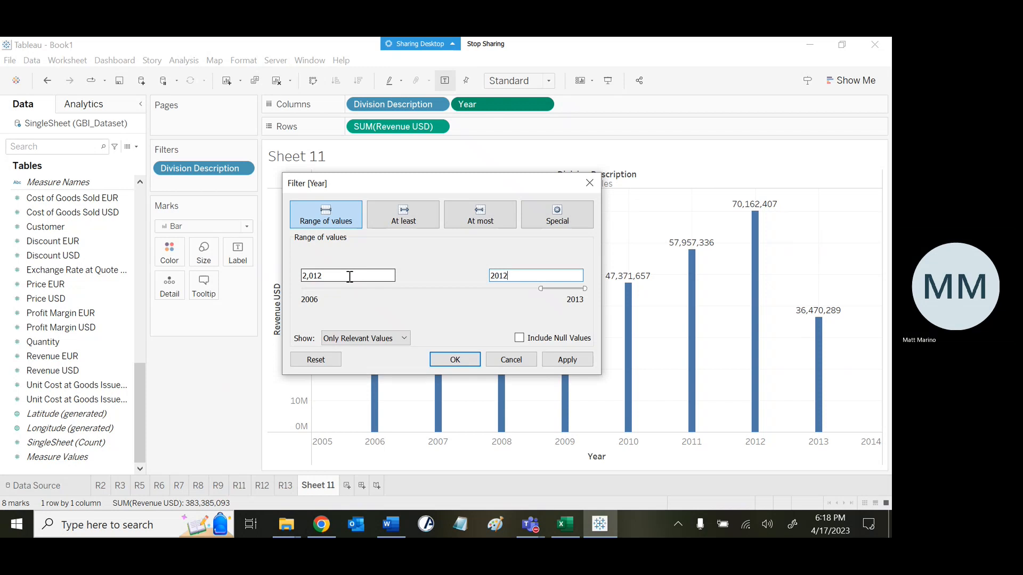
click(577, 363)
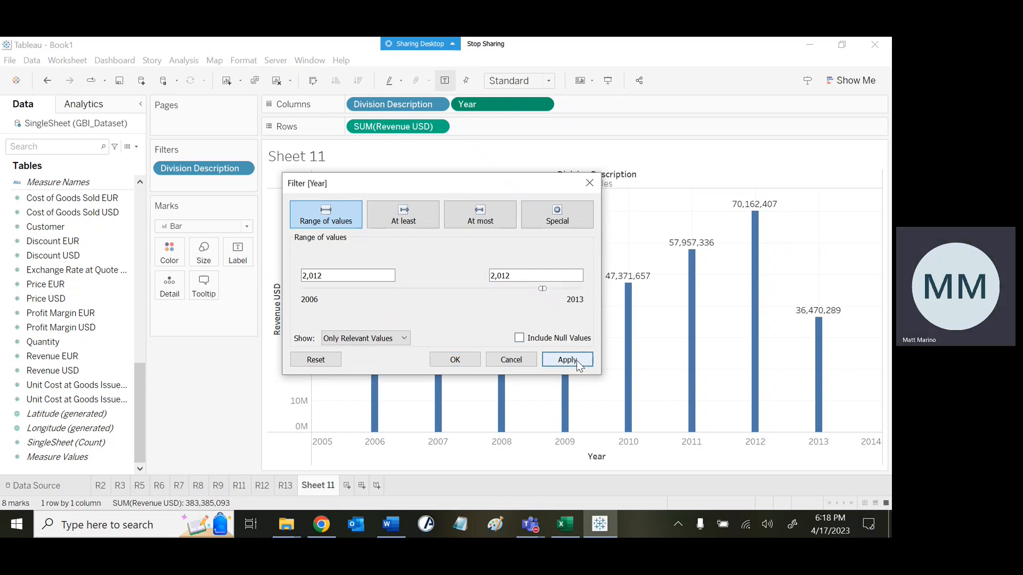
click(577, 360)
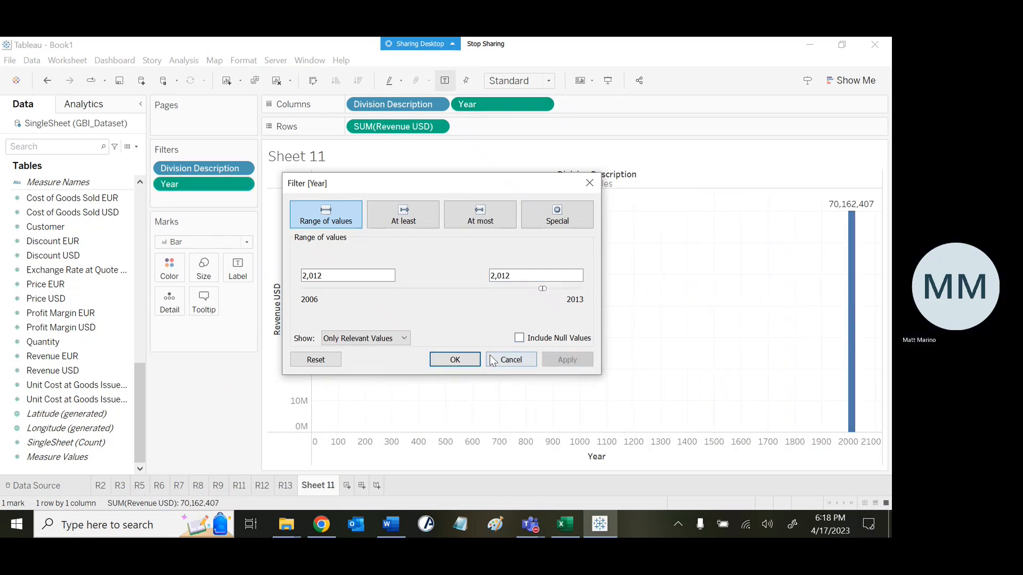
click(456, 360)
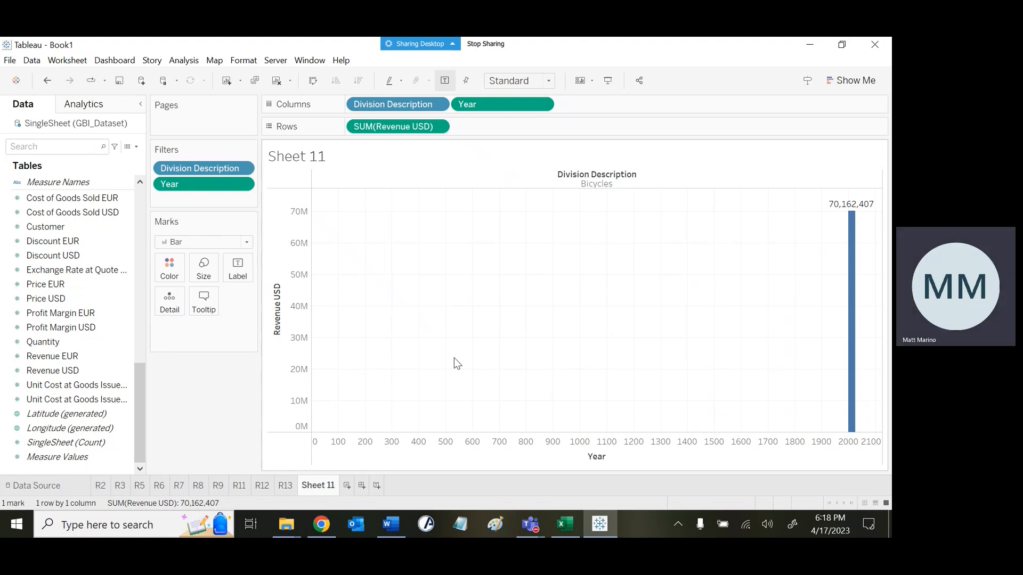
Step: Rename the top-division revenue worksheet as R14
right_click(321, 487)
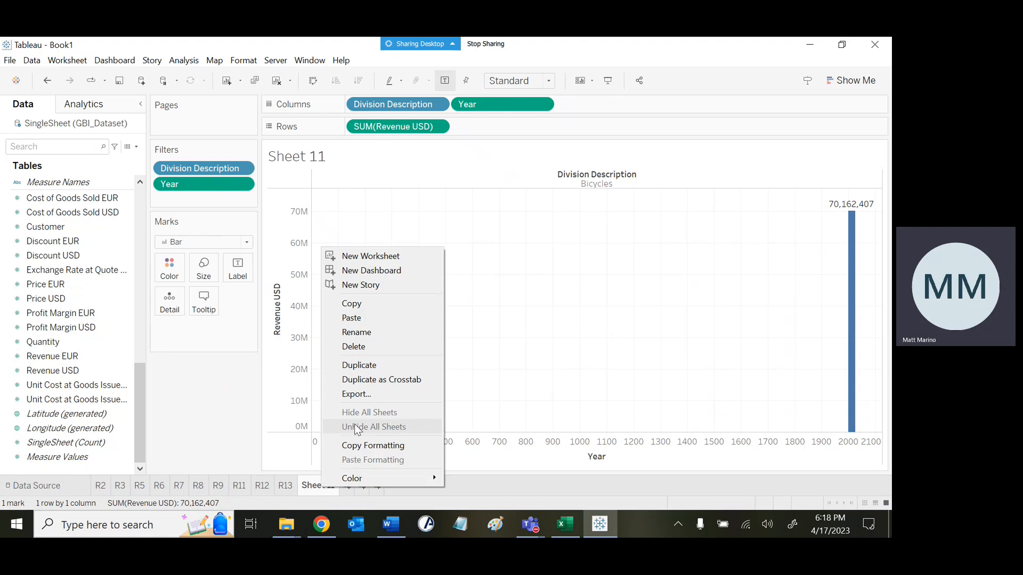
click(385, 338)
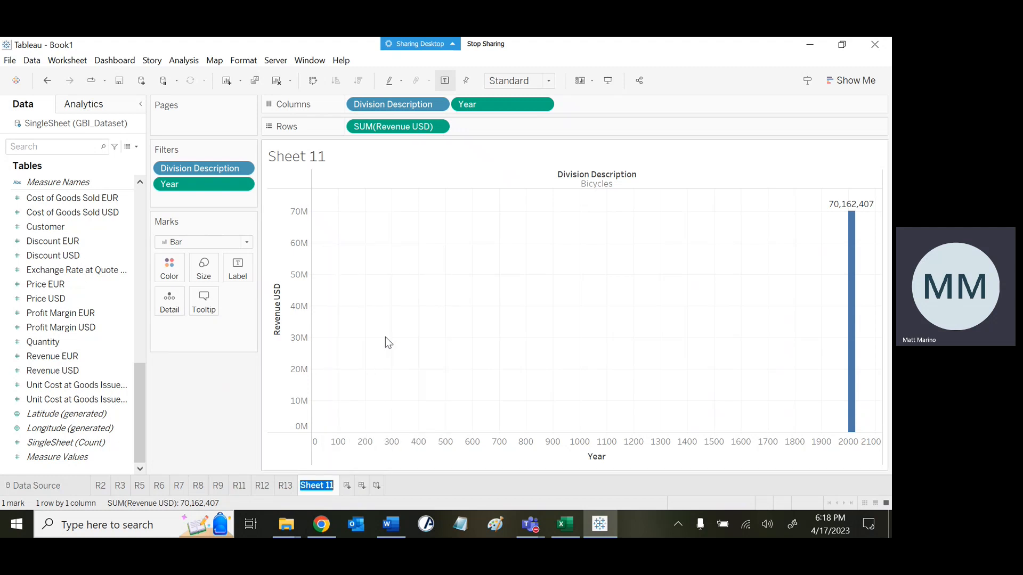
text(R14)
key(Return)
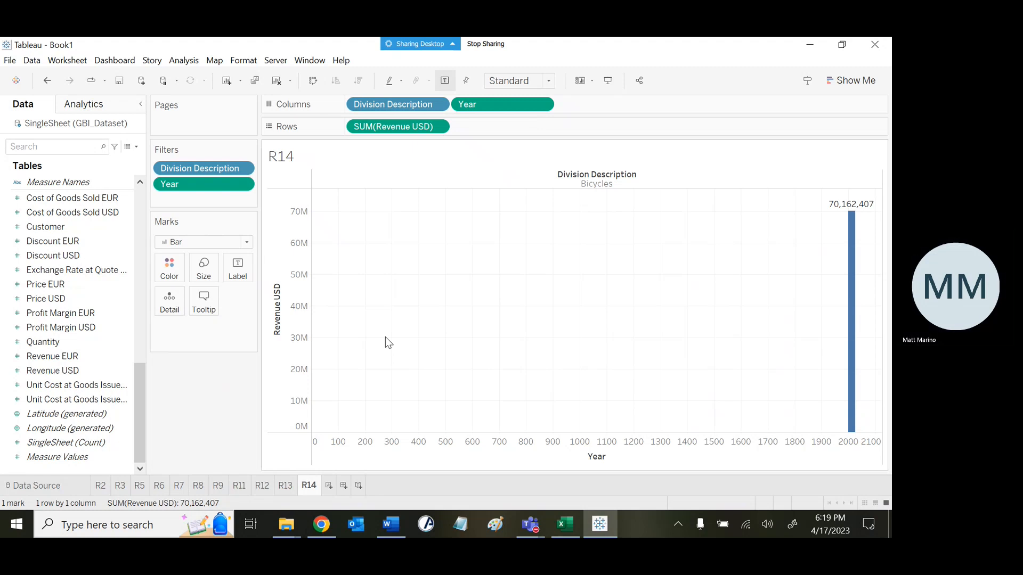
Step: Add a new worksheet after R14 and place Division Description on Columns and the Revenue USD measure on Rows
click(329, 485)
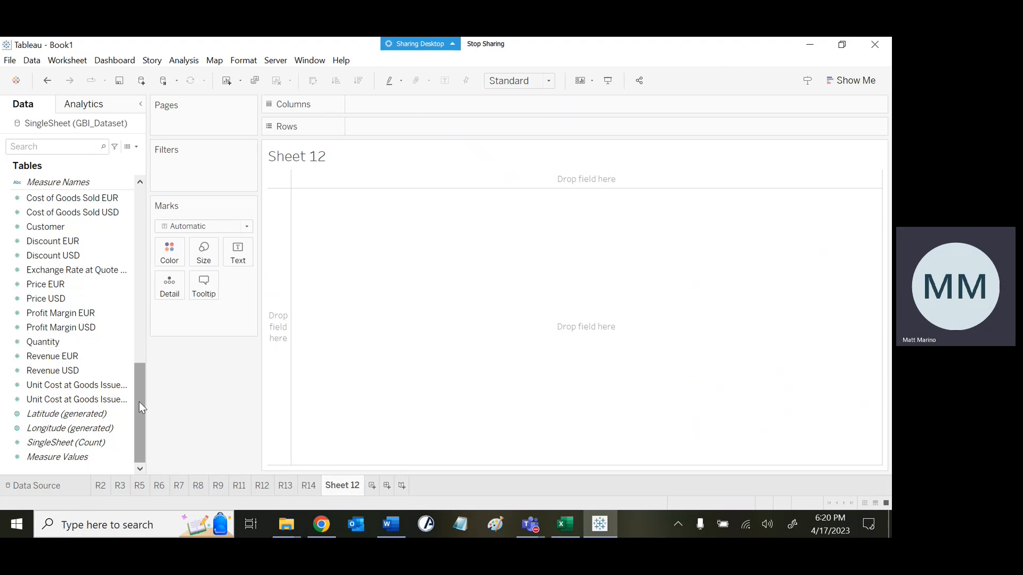
drag(139, 397, 141, 245)
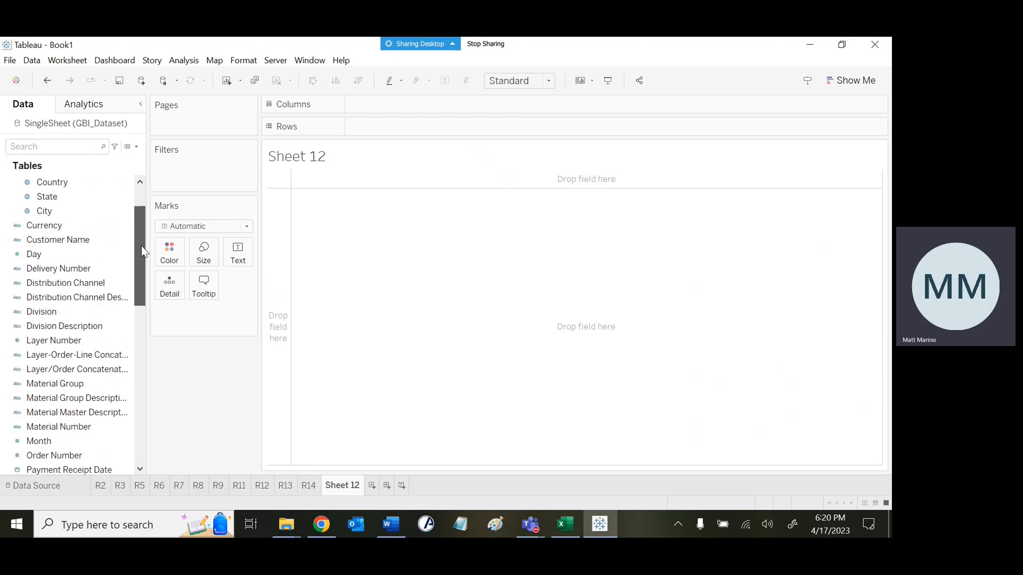
click(79, 327)
drag(80, 330, 410, 101)
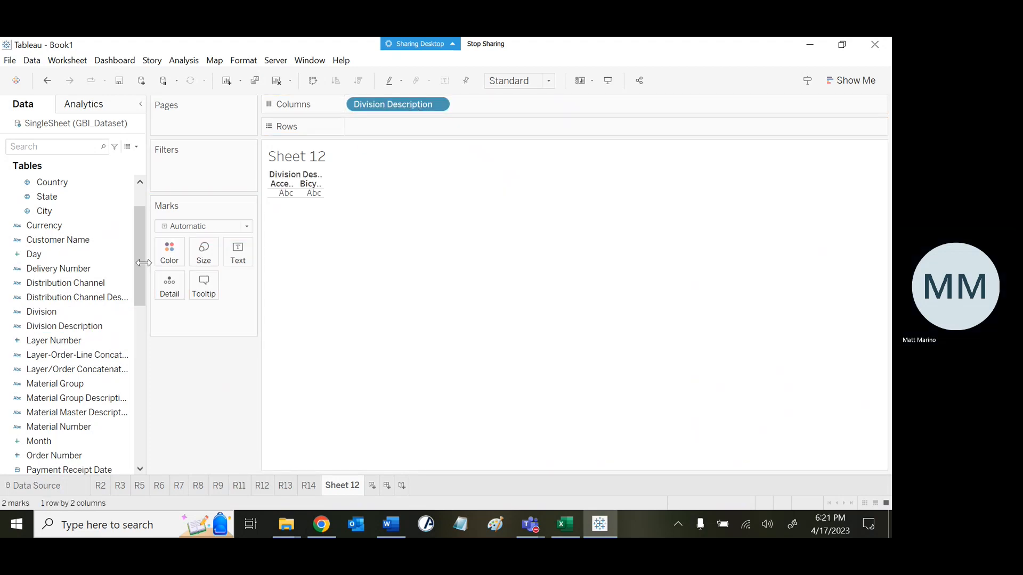
drag(139, 263, 137, 408)
scroll(123, 410, down, 1)
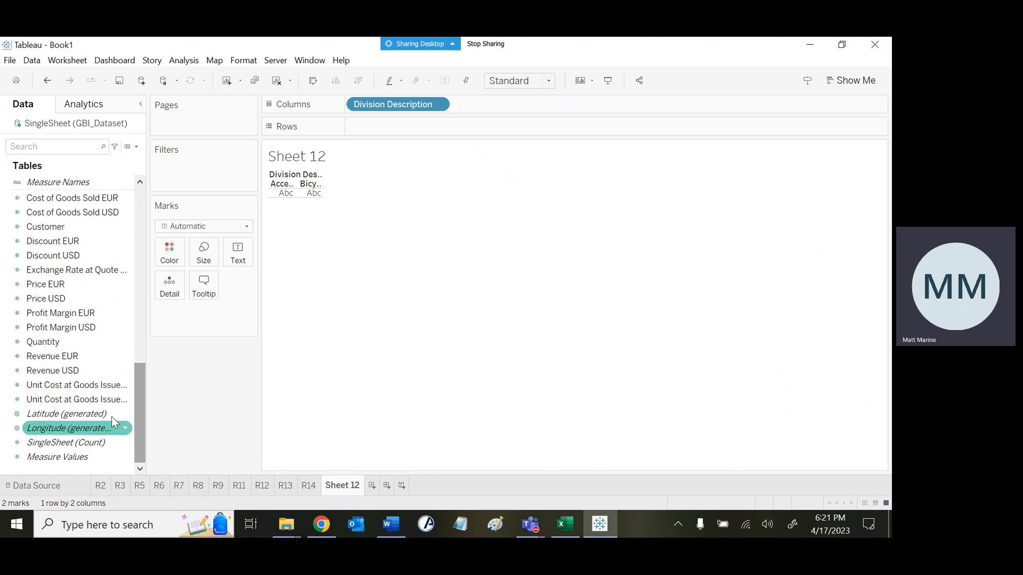
drag(84, 373, 436, 136)
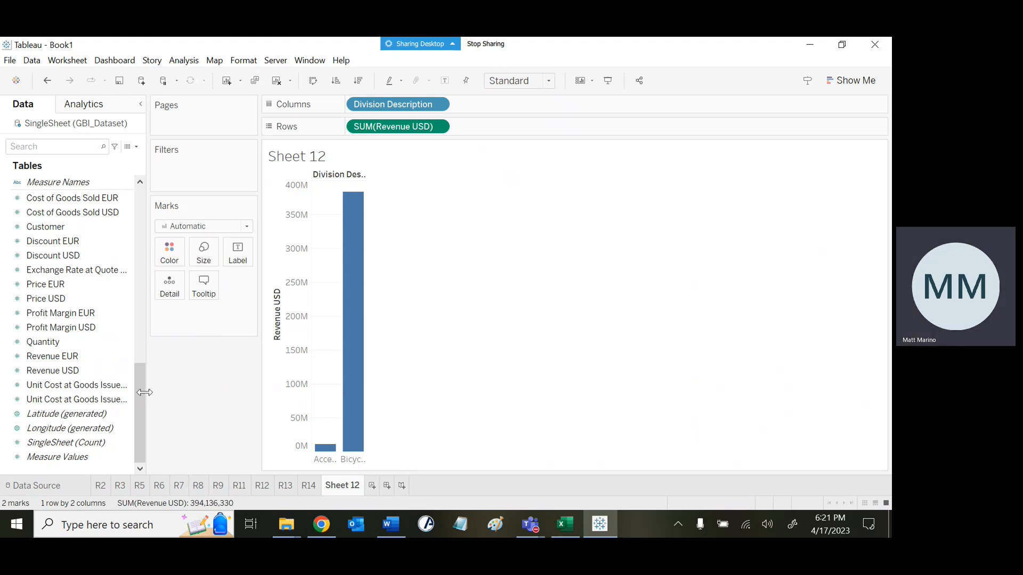
Step: Add Year as a filter on the new division revenue chart, with a range of values from 2006 to 2006
drag(137, 396, 149, 306)
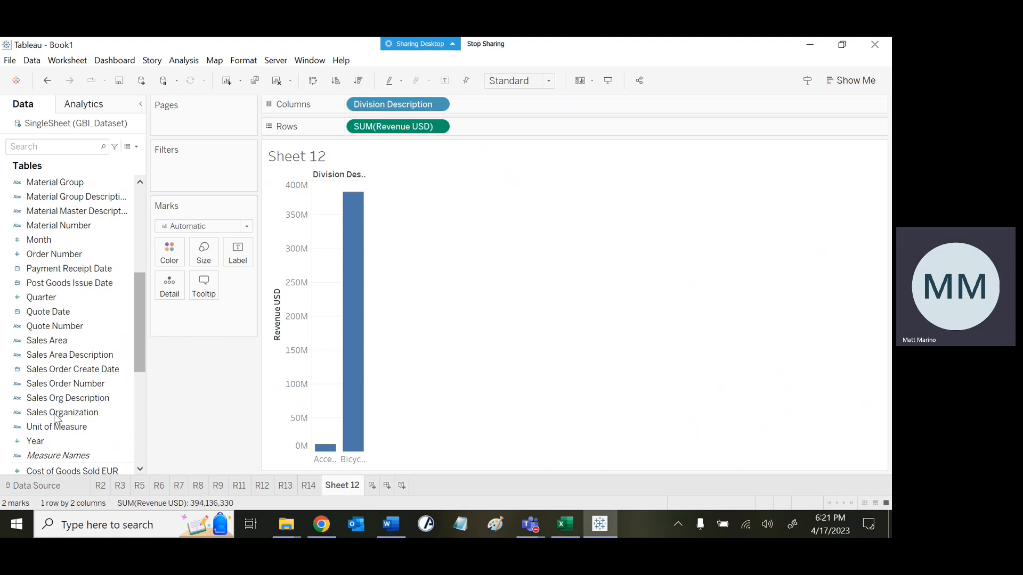
mouse_move(52, 445)
mouse_down()
mouse_move(171, 276)
mouse_move(194, 181)
mouse_move(187, 172)
mouse_up()
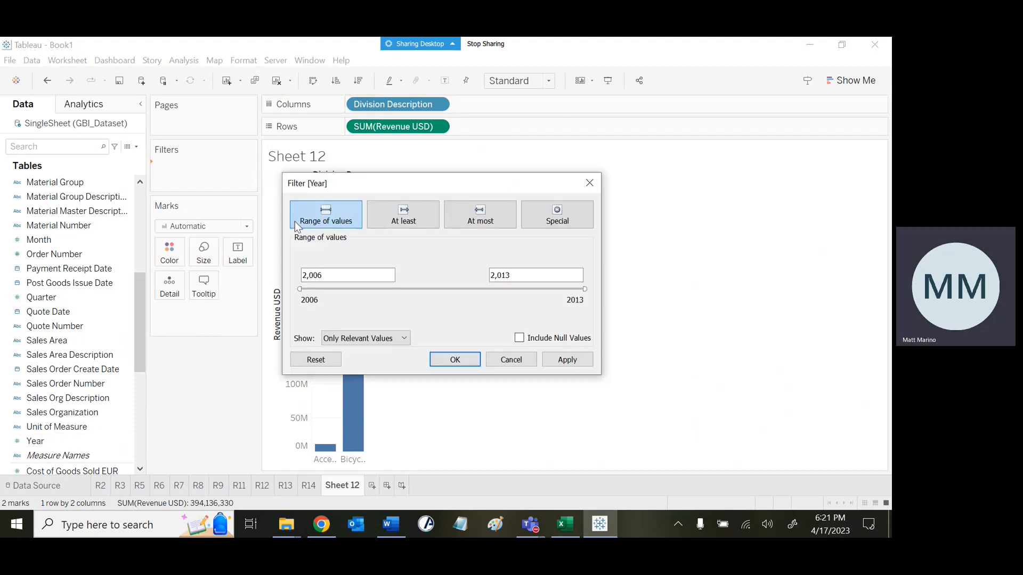
click(523, 277)
key(BackSpace)
key(BackSpace)
text(06)
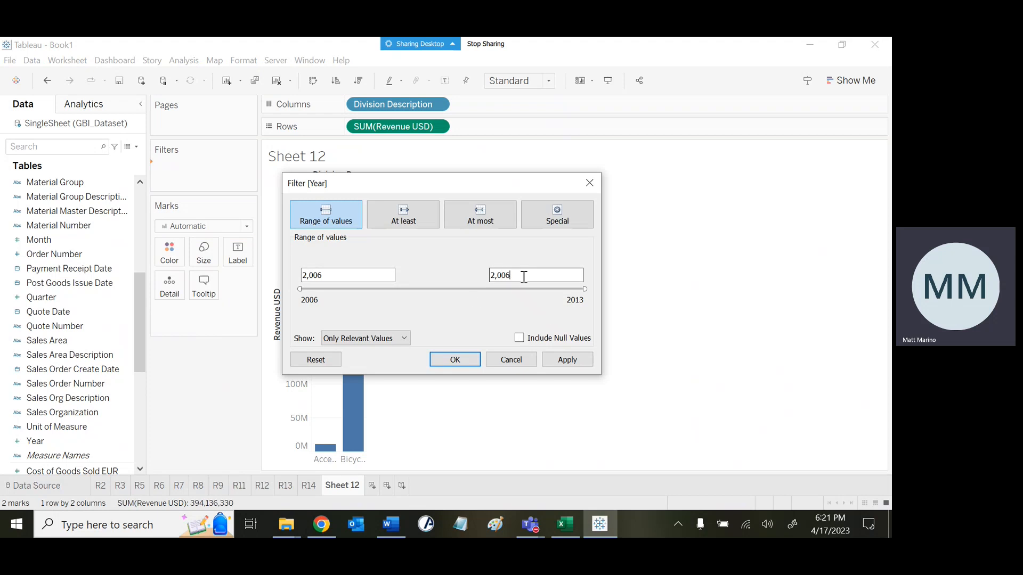
click(568, 361)
click(465, 358)
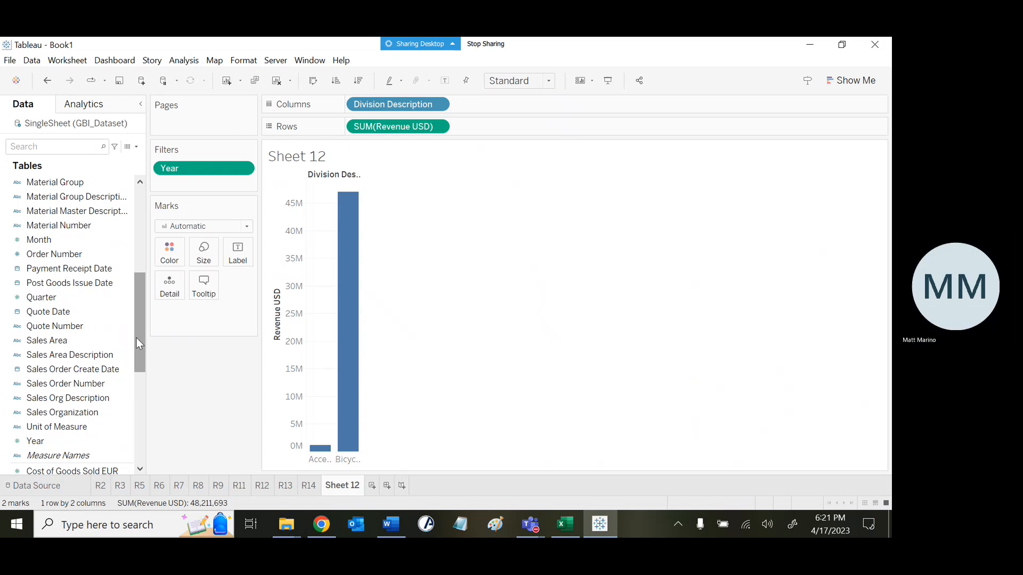
Step: Add a Division Description filter that excludes Bicycles and keeps only Accessories, and show mark labels on the chart
drag(136, 338, 226, 191)
click(99, 283)
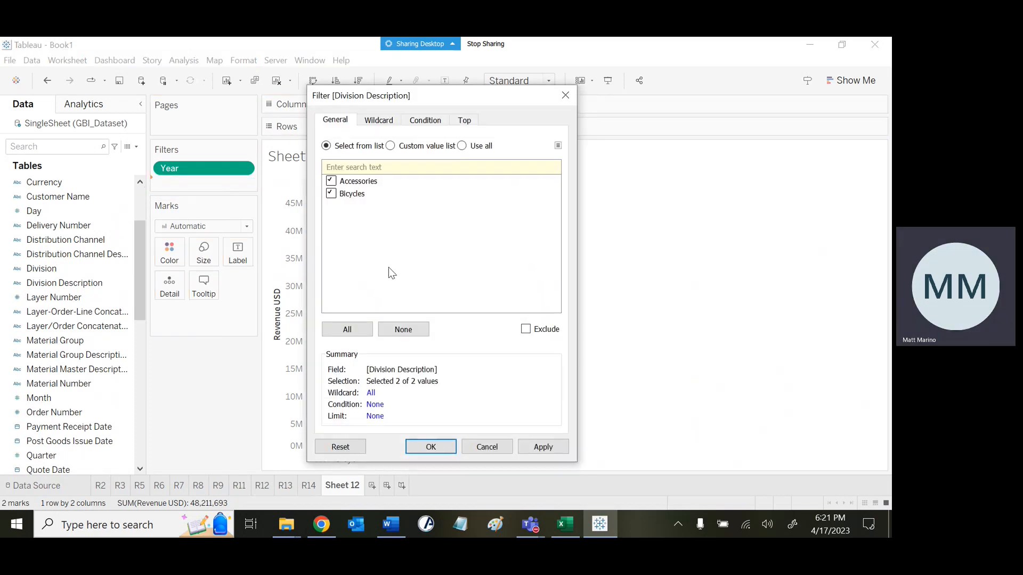
click(352, 194)
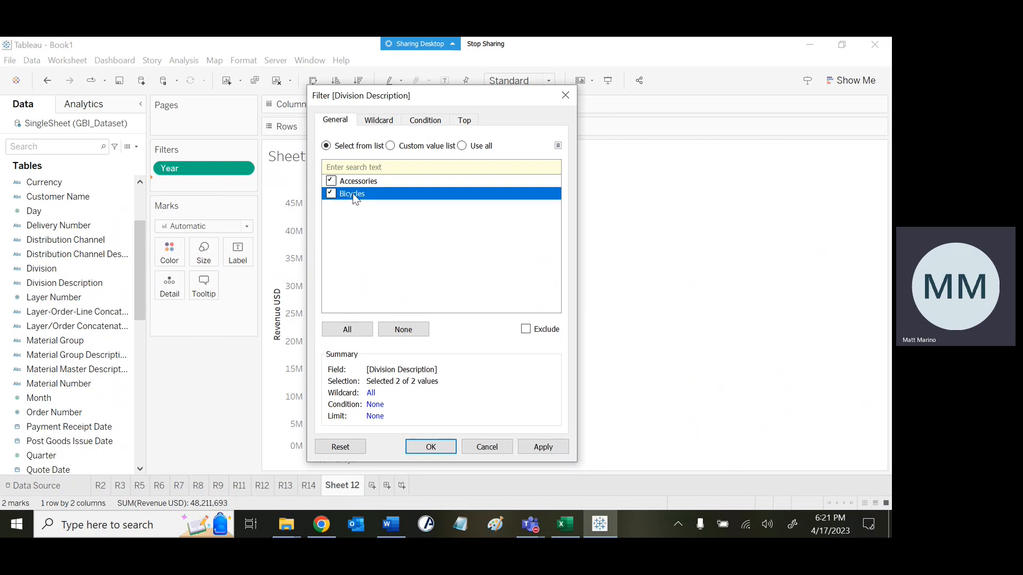
click(331, 194)
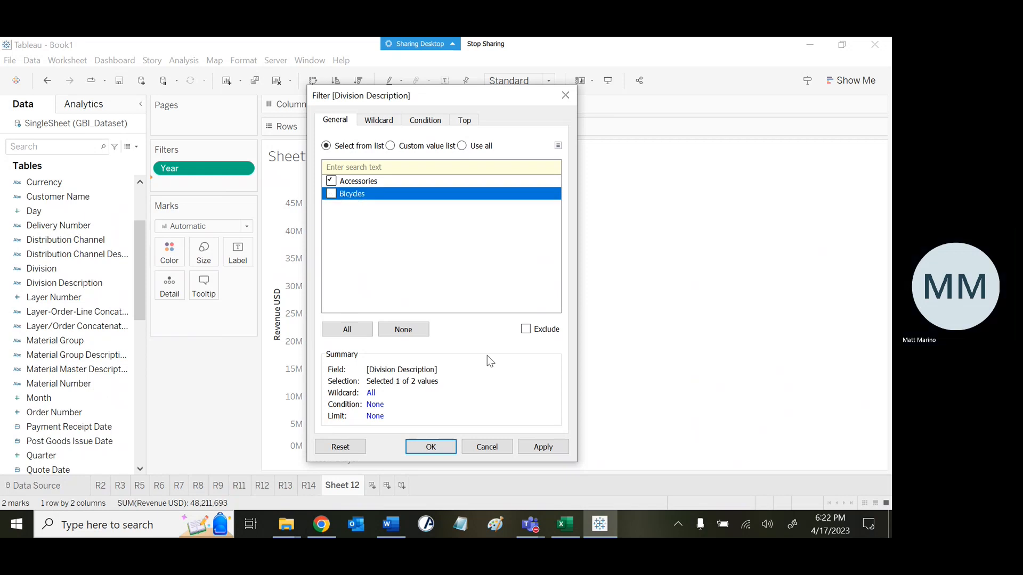
click(543, 448)
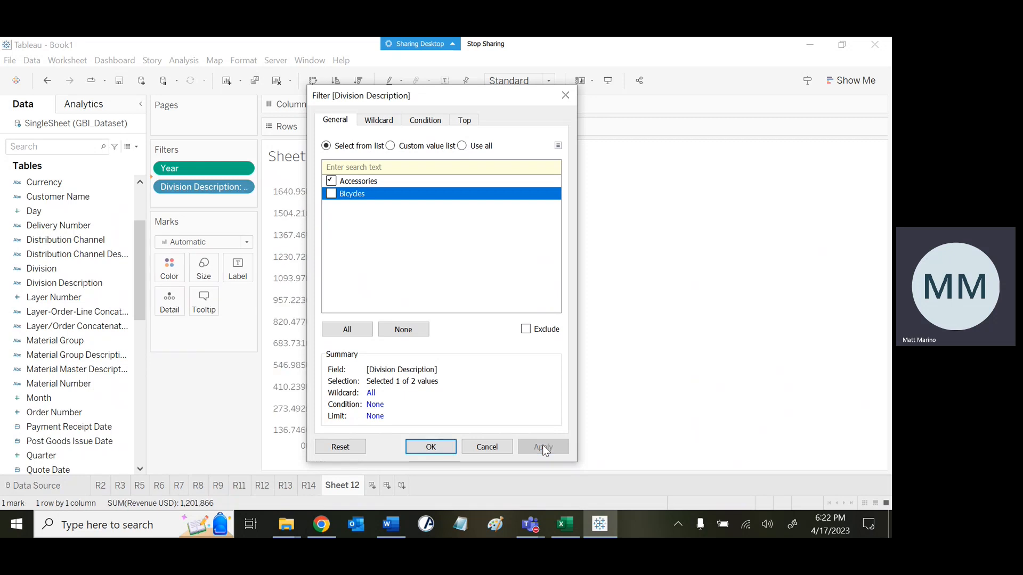
click(432, 446)
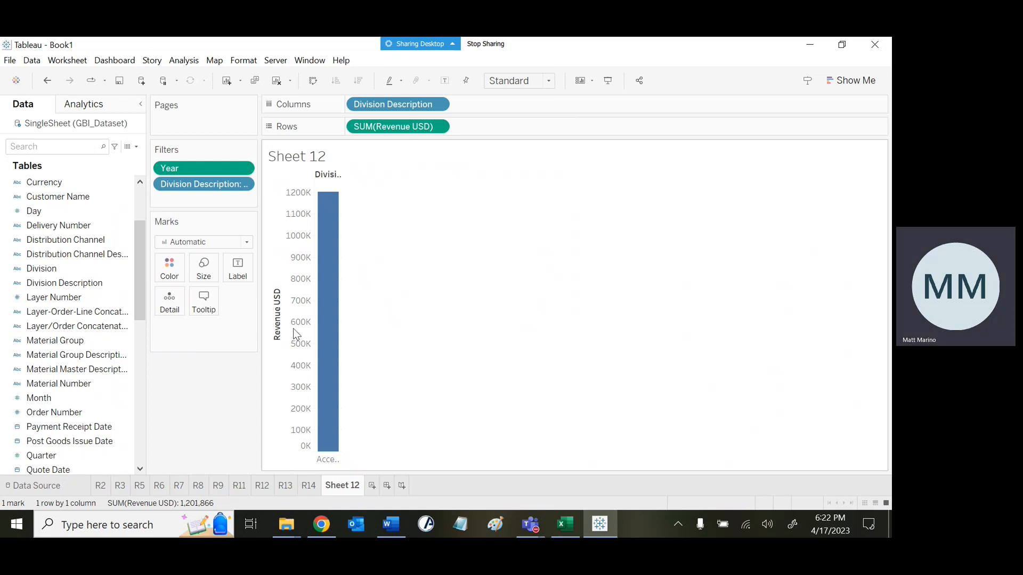
click(184, 60)
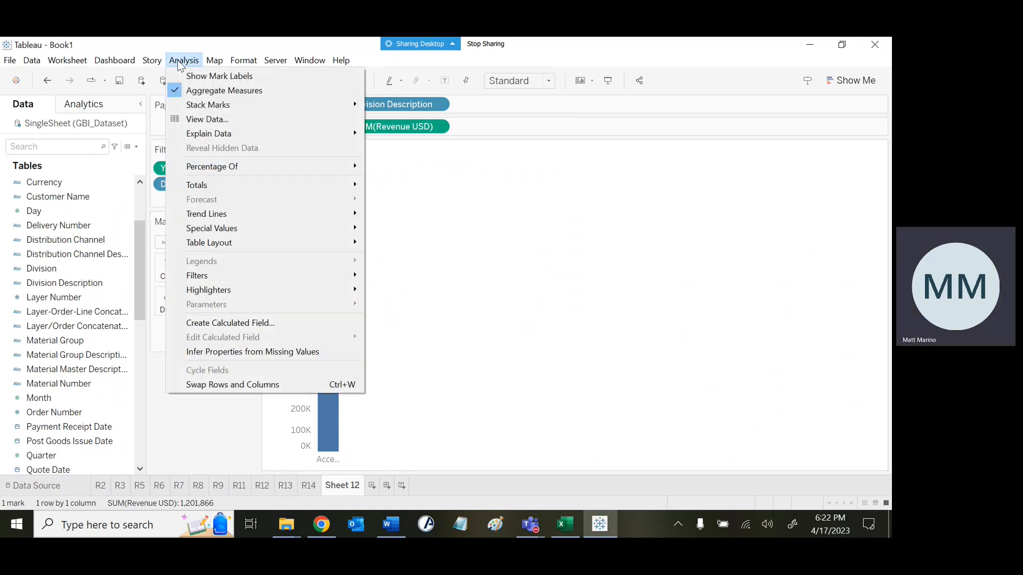
click(197, 77)
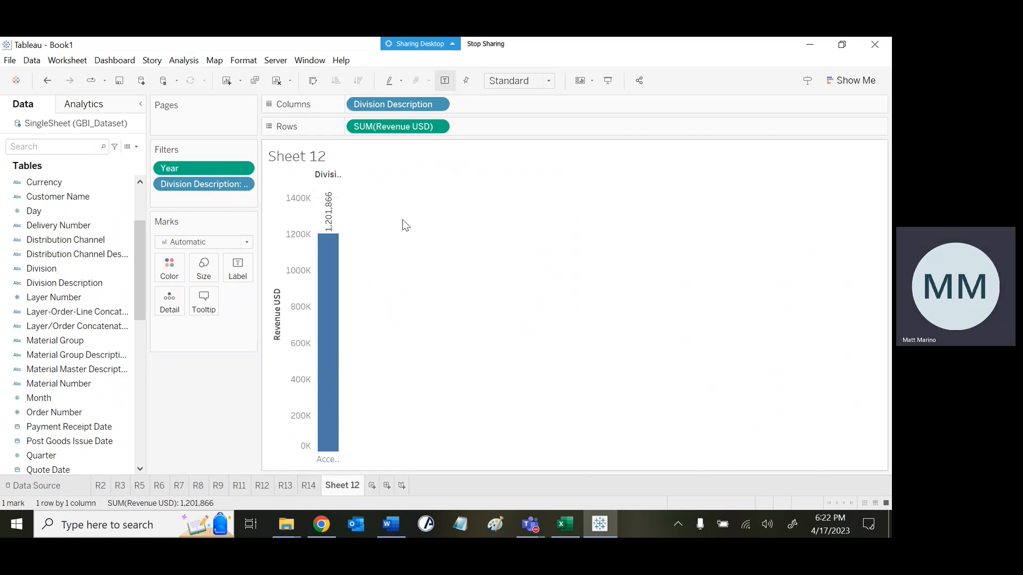
Step: Rename the 2006 Accessories revenue worksheet as R15
right_click(345, 490)
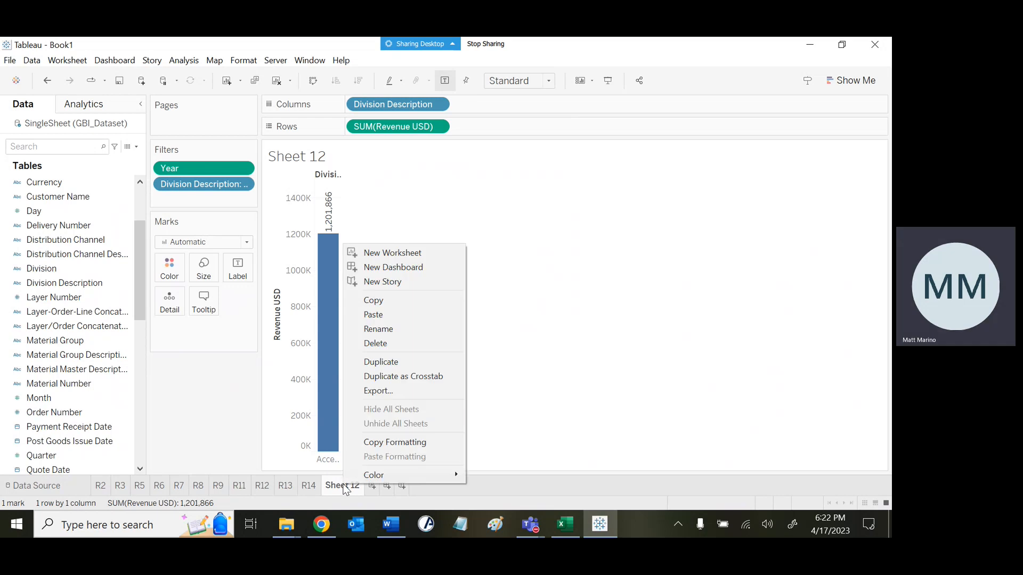
click(413, 330)
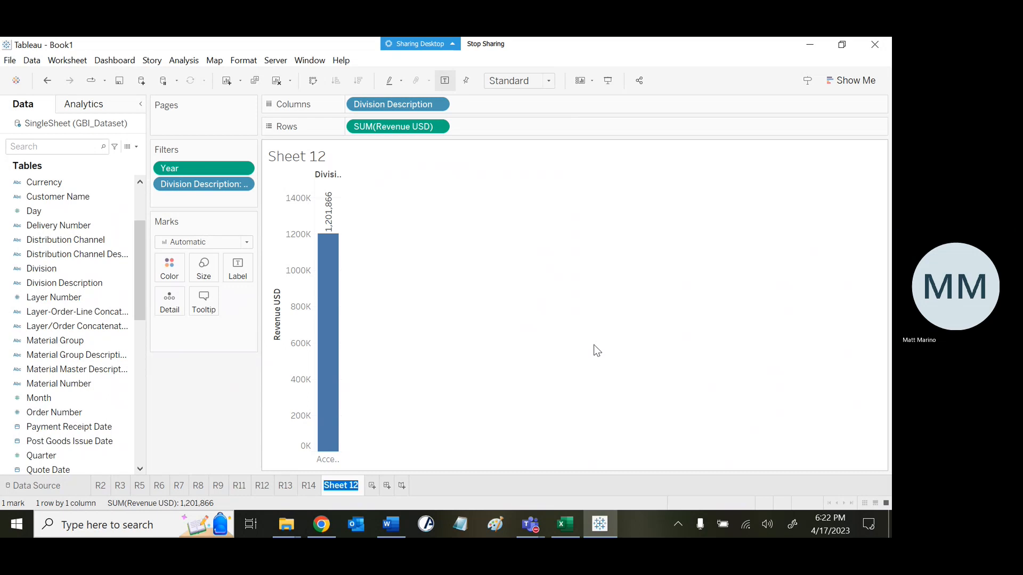
text(R1)
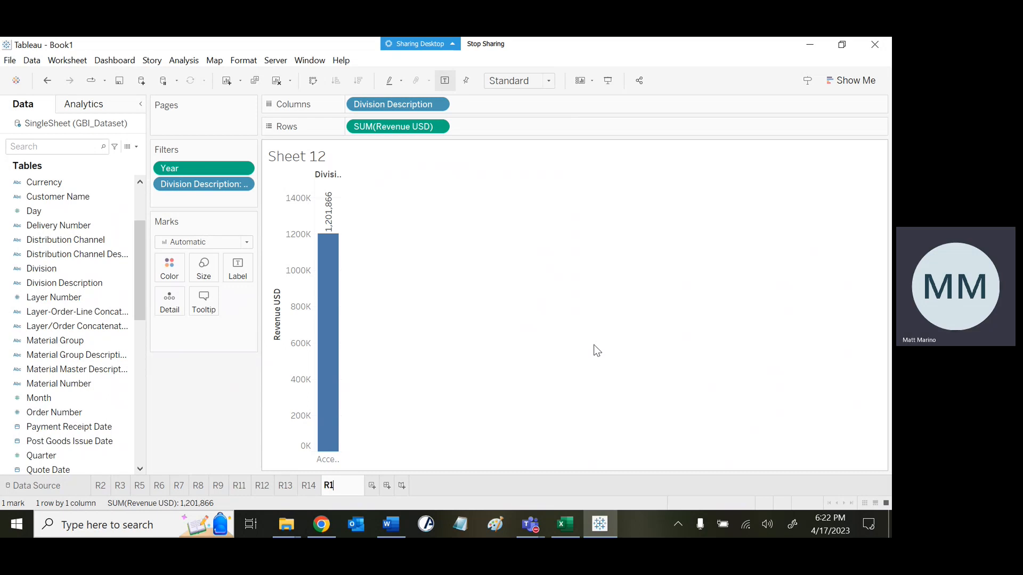
text(5)
key(Return)
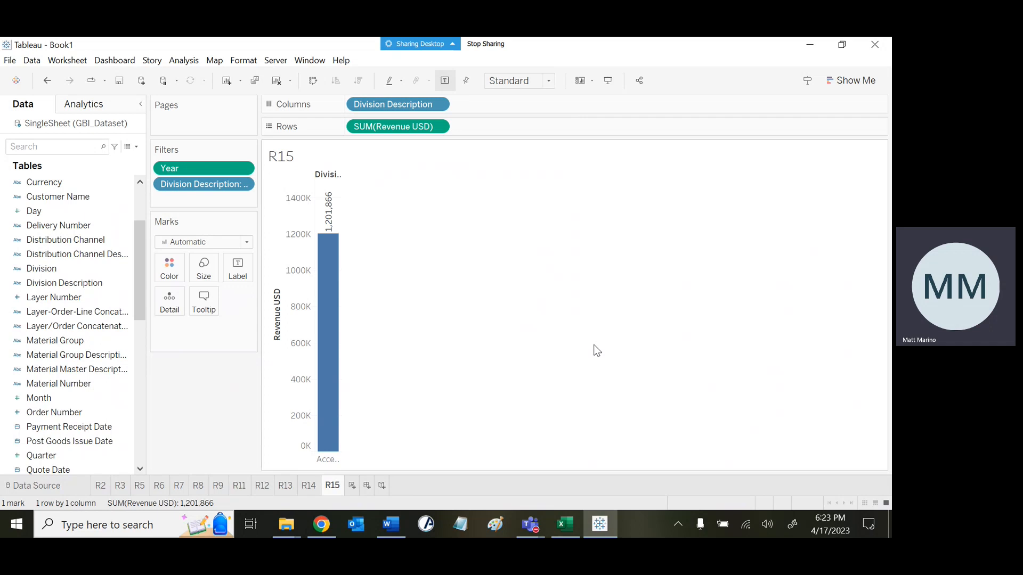
Step: Save the workbook as Book1.twb in the Workbooks folder, in Tableau Workbook (*.twb) format
click(9, 61)
click(63, 136)
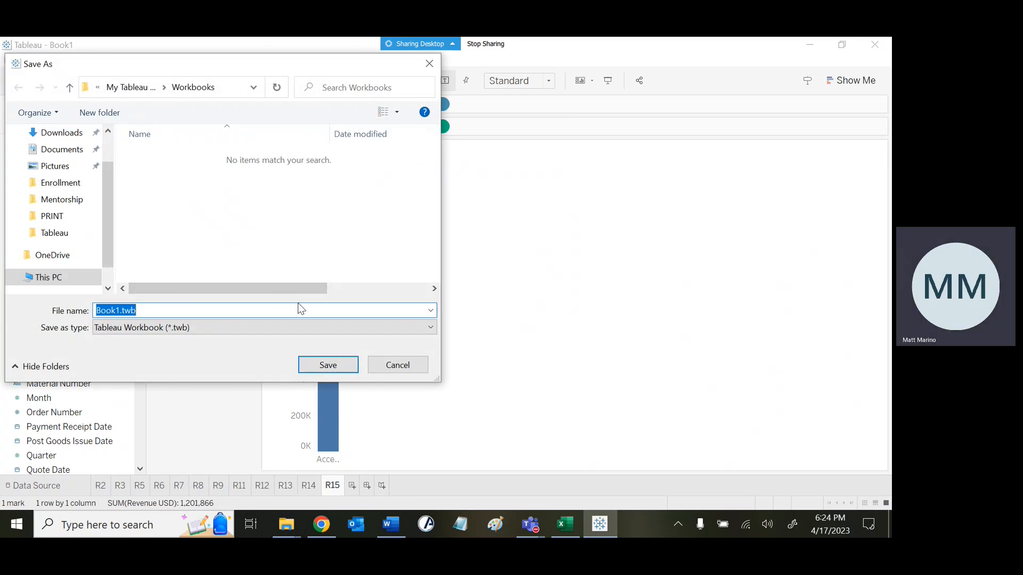
click(336, 364)
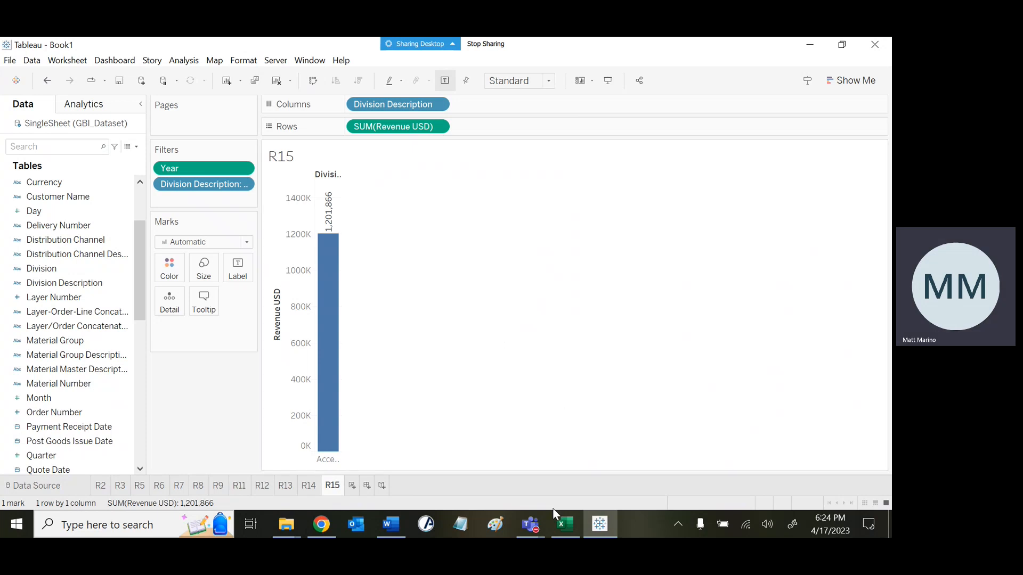
Step: Switch to the Microsoft Teams meeting window and request to stop the meeting's recording and transcription
mouse_move(530, 524)
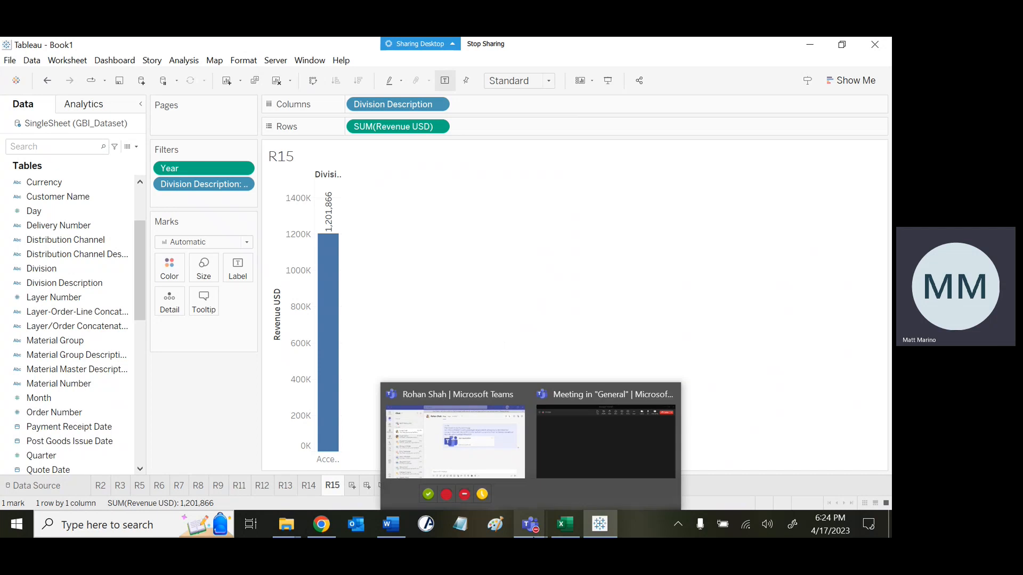
click(580, 450)
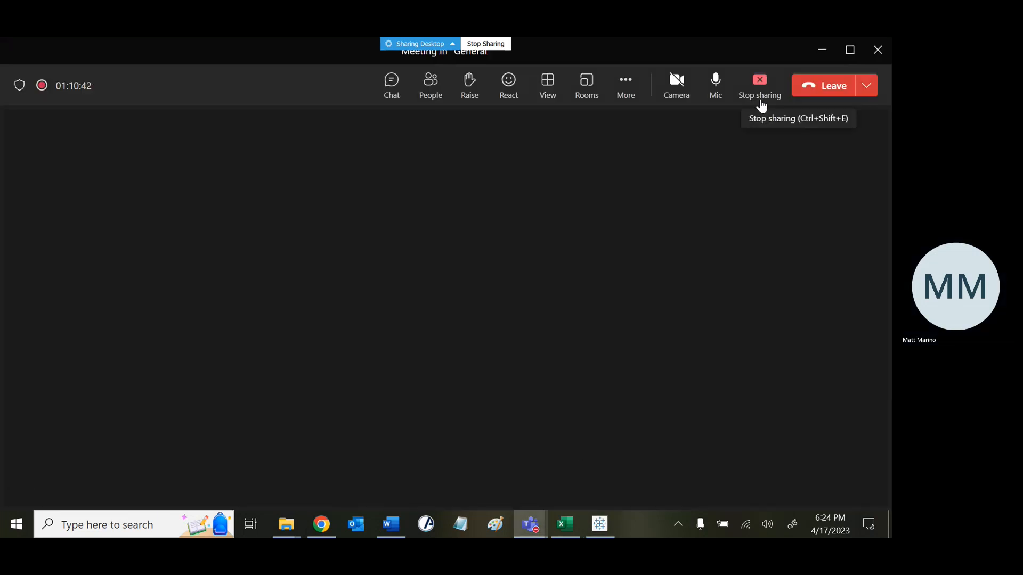
click(627, 99)
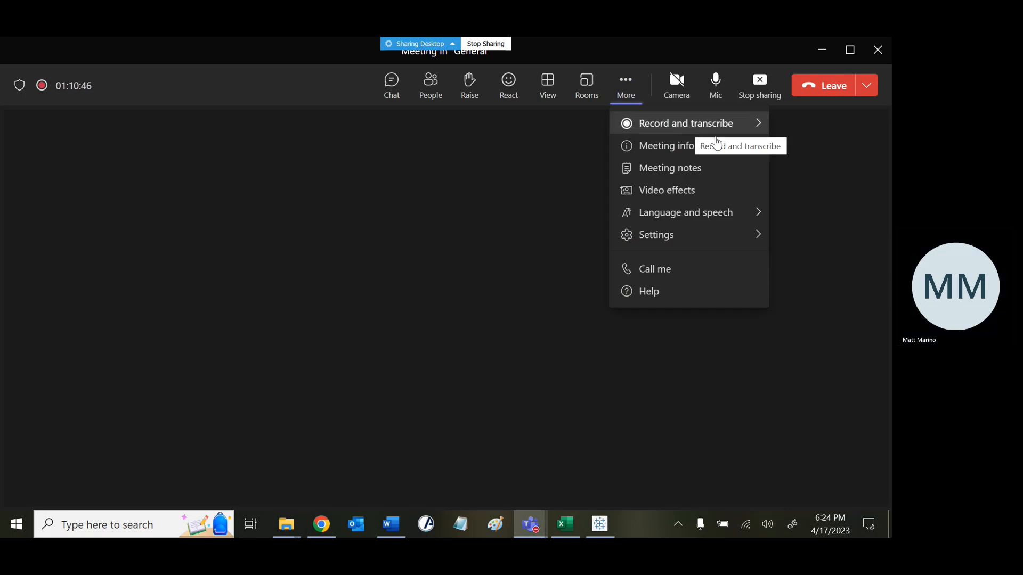
mouse_move(535, 523)
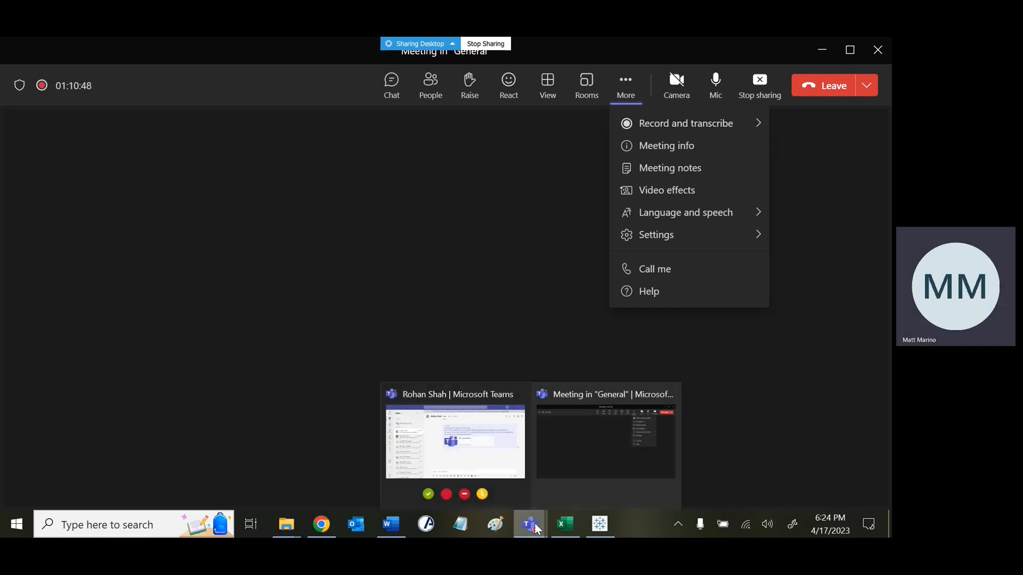
click(581, 444)
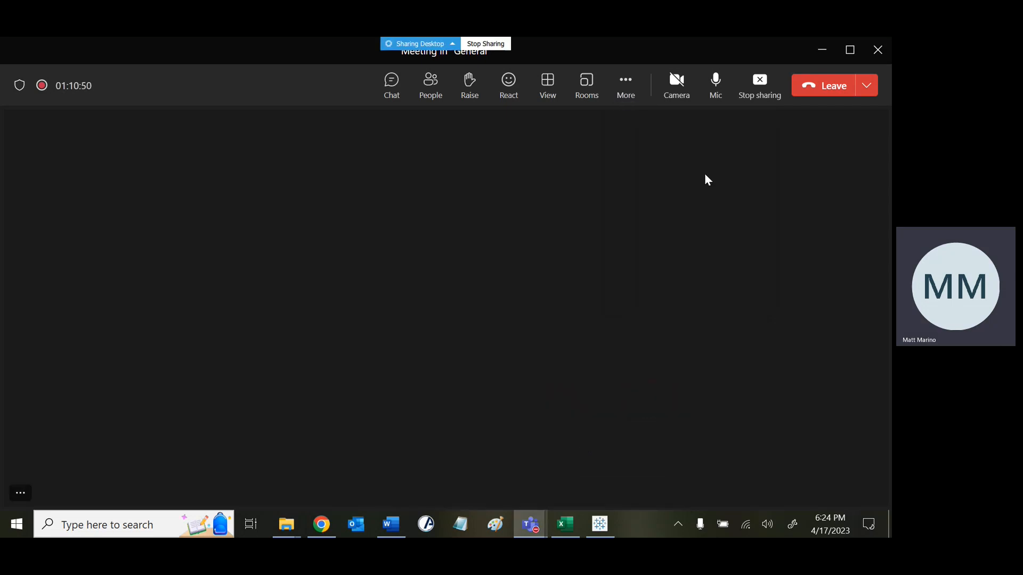
click(631, 92)
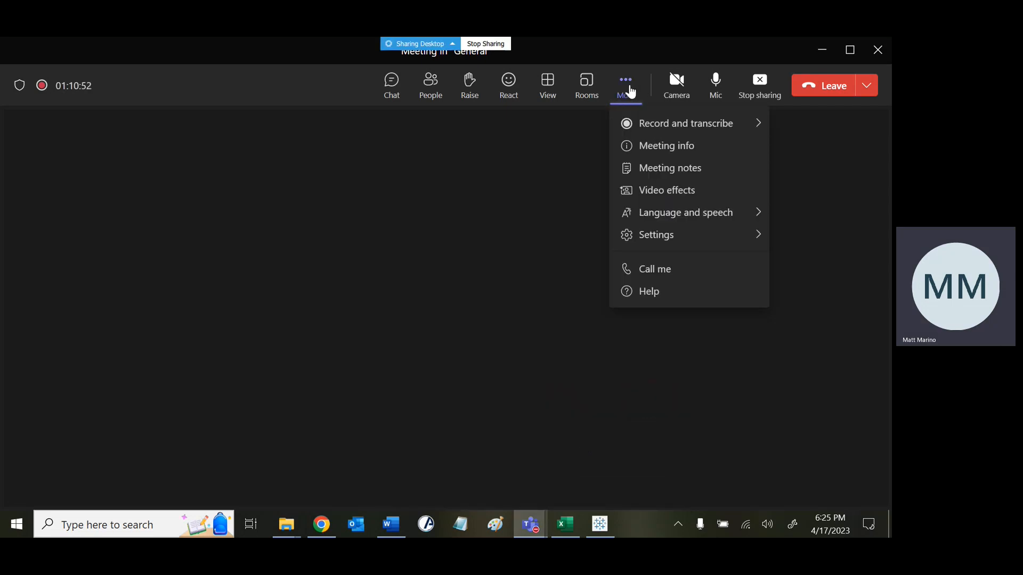
click(695, 127)
click(567, 130)
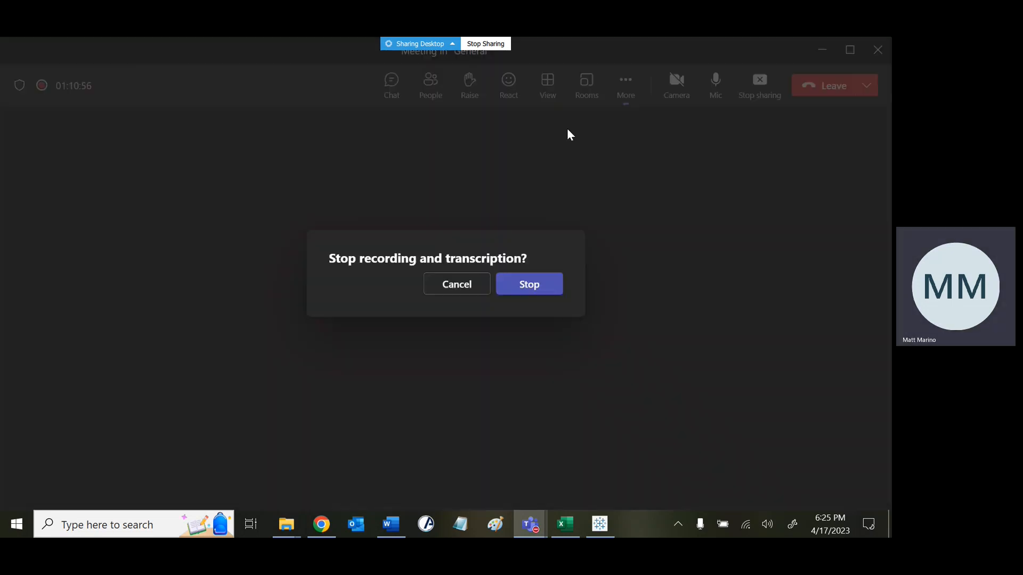